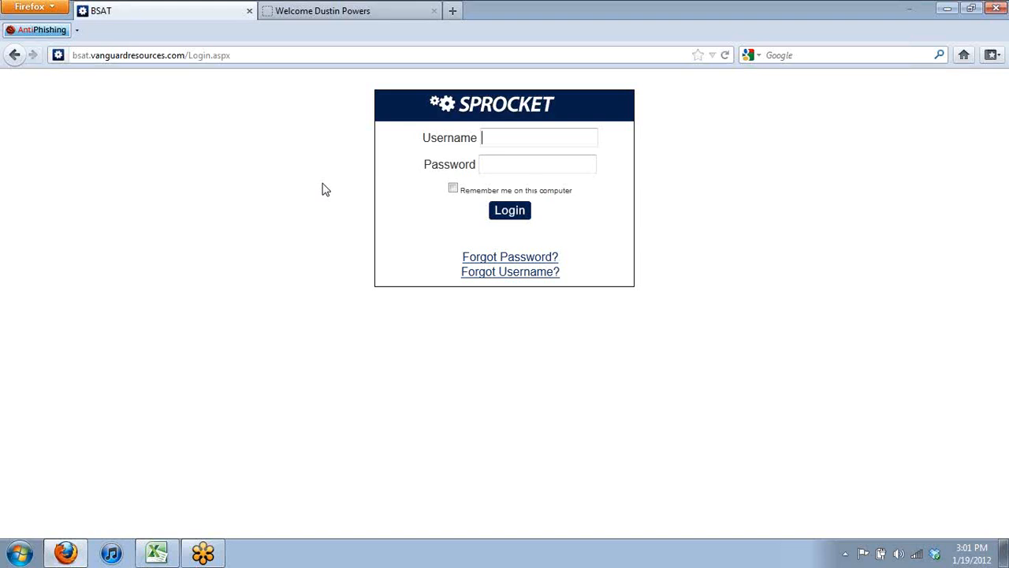
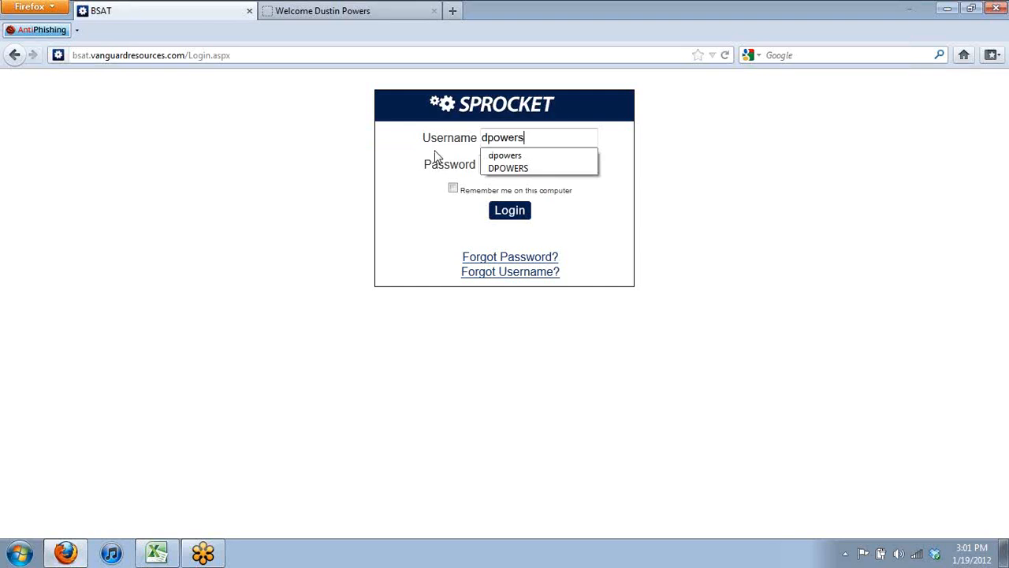
Log in with the username and account password, then dismiss Firefox's save-password prompt
{"action": "key", "text": "Tab"}
{"action": "type", "text": "••••••"}
{"action": "key", "text": "Return"}
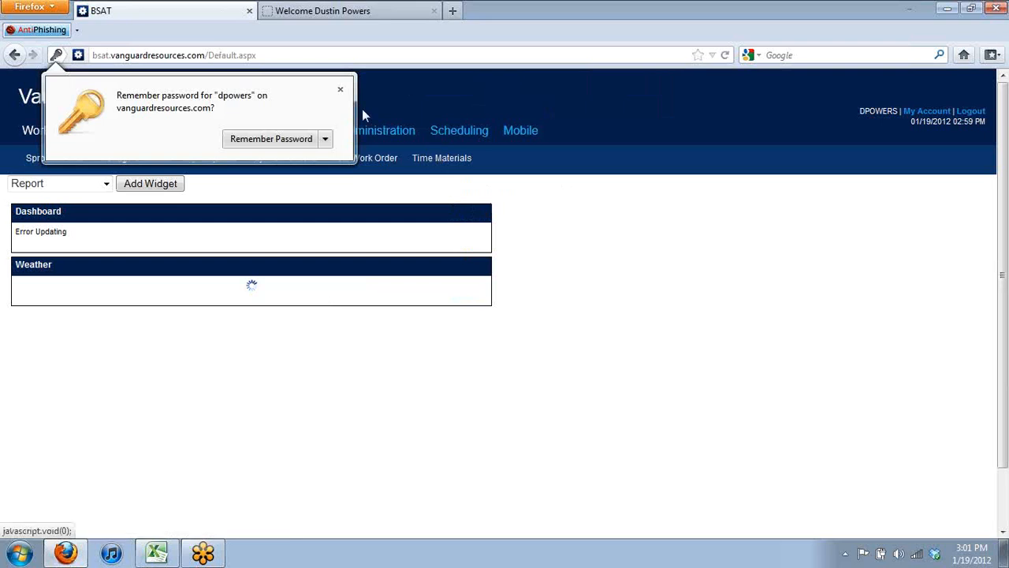
{"action": "left_click", "coordinate": [340, 89]}
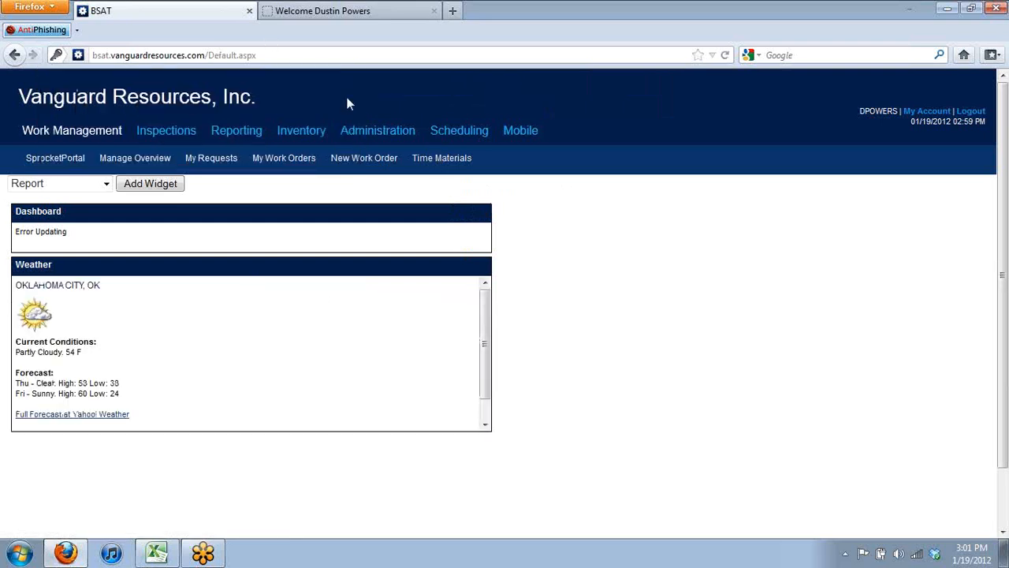
Bring up the Manage Overview Display Board listing 919 work orders across 37 pages
{"action": "left_click", "coordinate": [138, 161]}
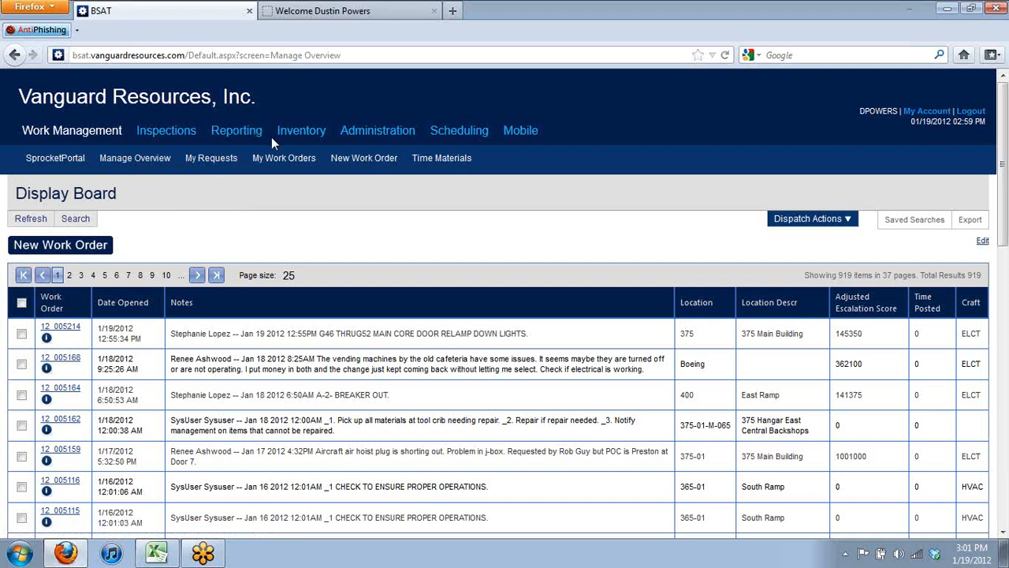
{"action": "mouse_move", "coordinate": [224, 132]}
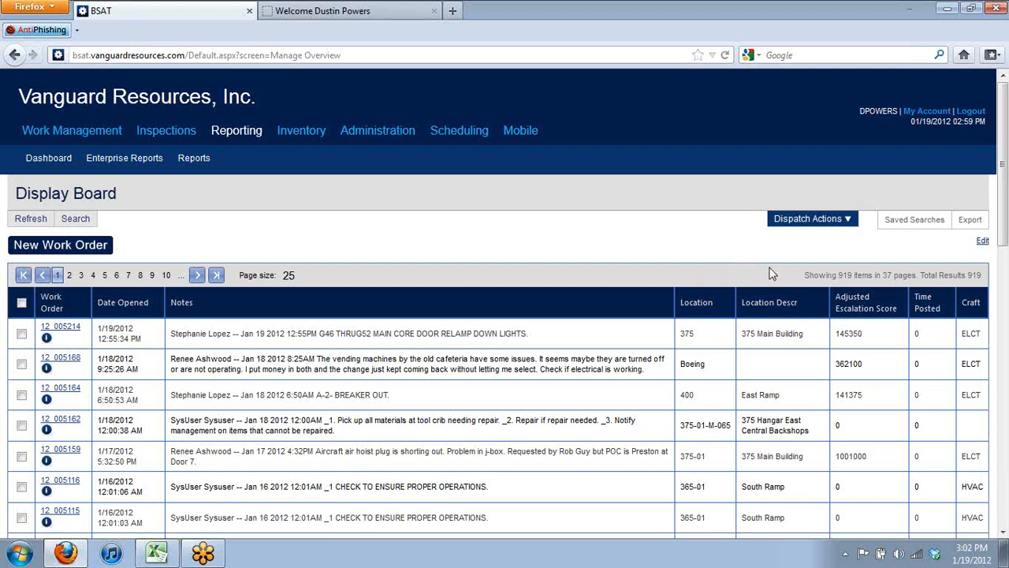
Edit the board's search layout, place WorkType in the grey panel, and save the page
{"action": "left_click", "coordinate": [984, 244]}
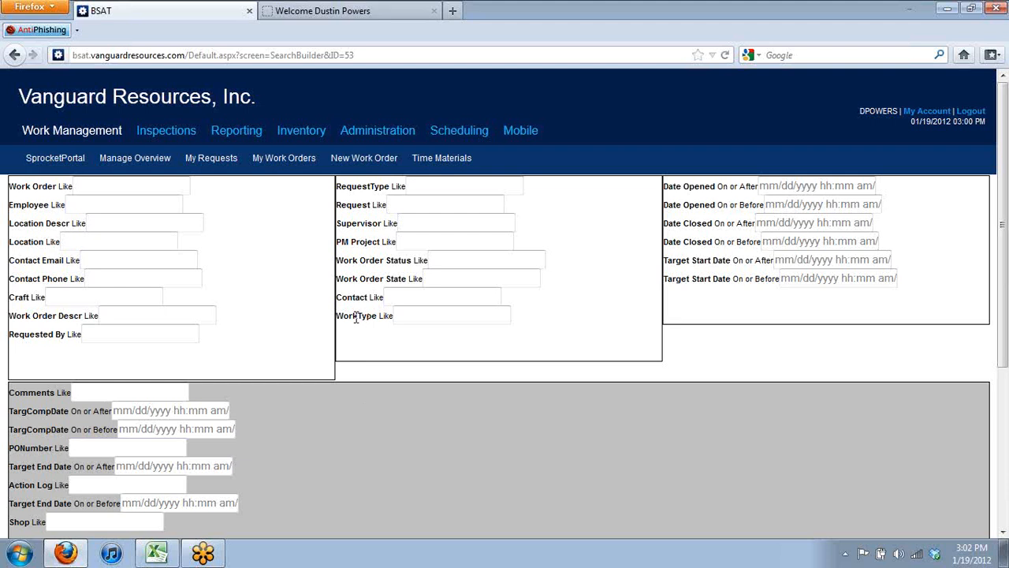
{"action": "left_click_drag", "start_coordinate": [355, 316], "coordinate": [312, 471]}
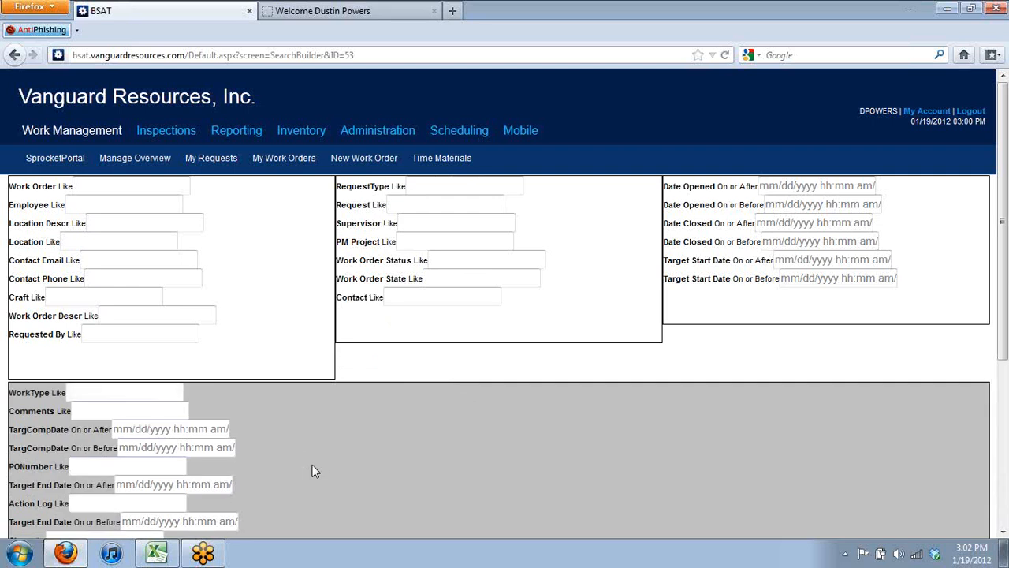
{"action": "left_click", "coordinate": [1006, 428]}
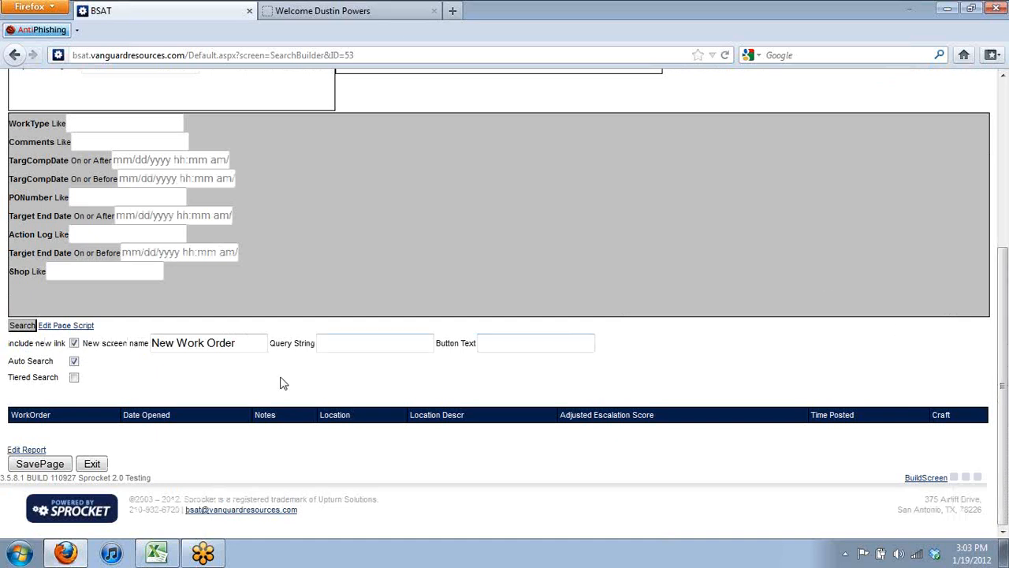
{"action": "left_click", "coordinate": [41, 464]}
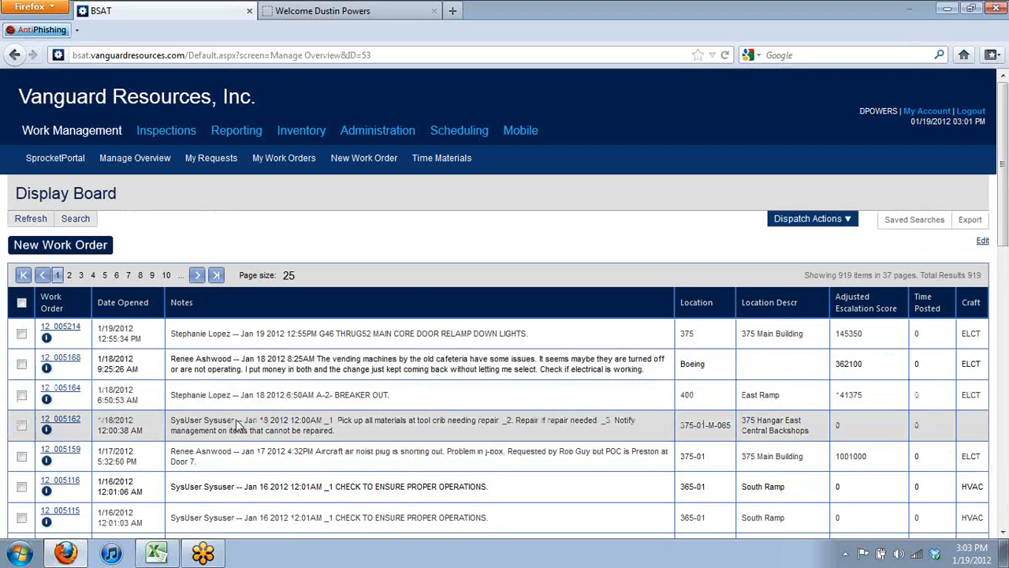
{"action": "left_click", "coordinate": [77, 219]}
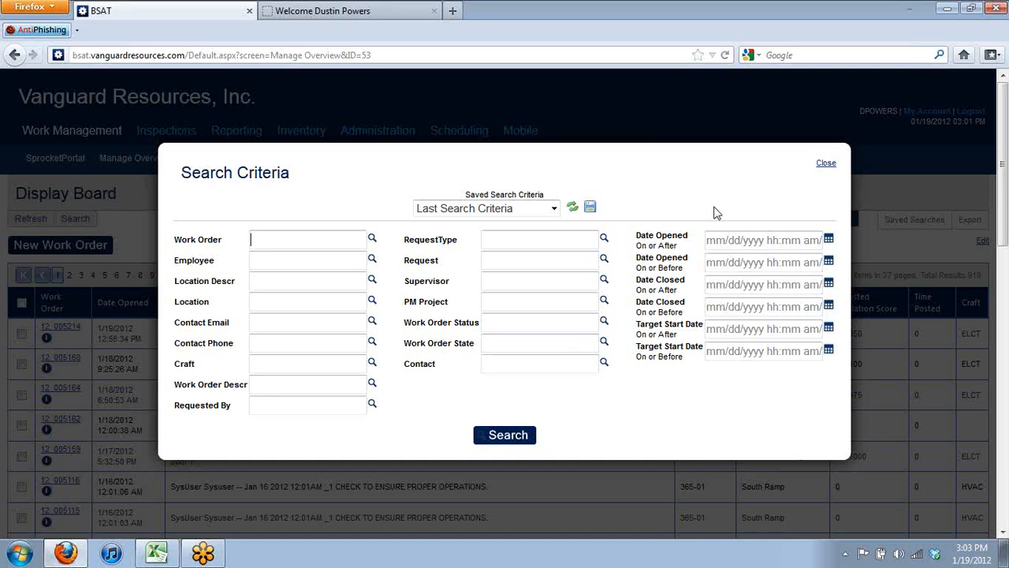
{"action": "left_click", "coordinate": [825, 163]}
{"action": "left_click", "coordinate": [812, 219]}
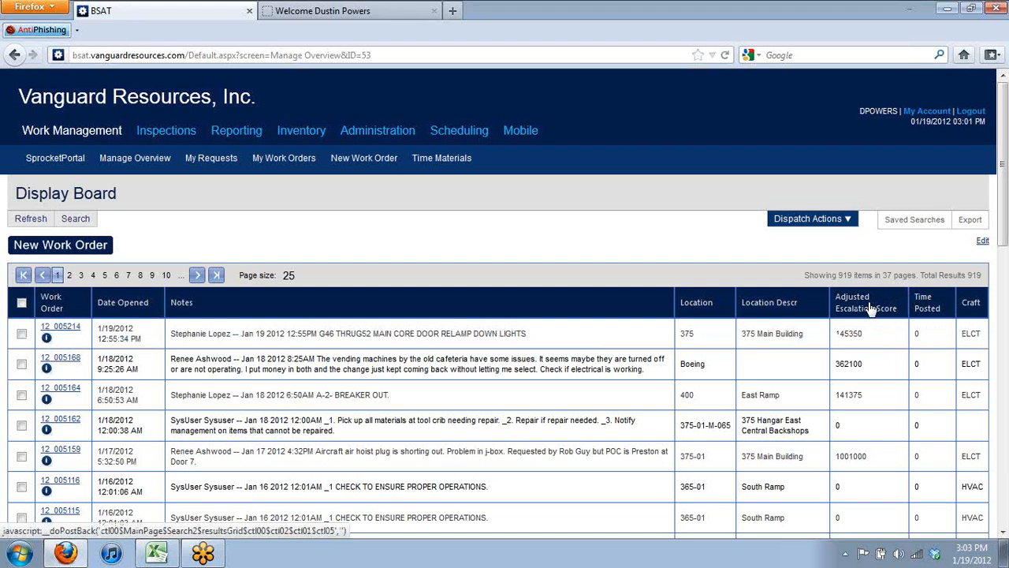
{"action": "mouse_move", "coordinate": [870, 308]}
{"action": "left_mouse_down"}
{"action": "mouse_move", "coordinate": [705, 318]}
{"action": "mouse_move", "coordinate": [663, 385]}
{"action": "mouse_move", "coordinate": [334, 298]}
{"action": "mouse_move", "coordinate": [166, 304]}
{"action": "left_mouse_up"}
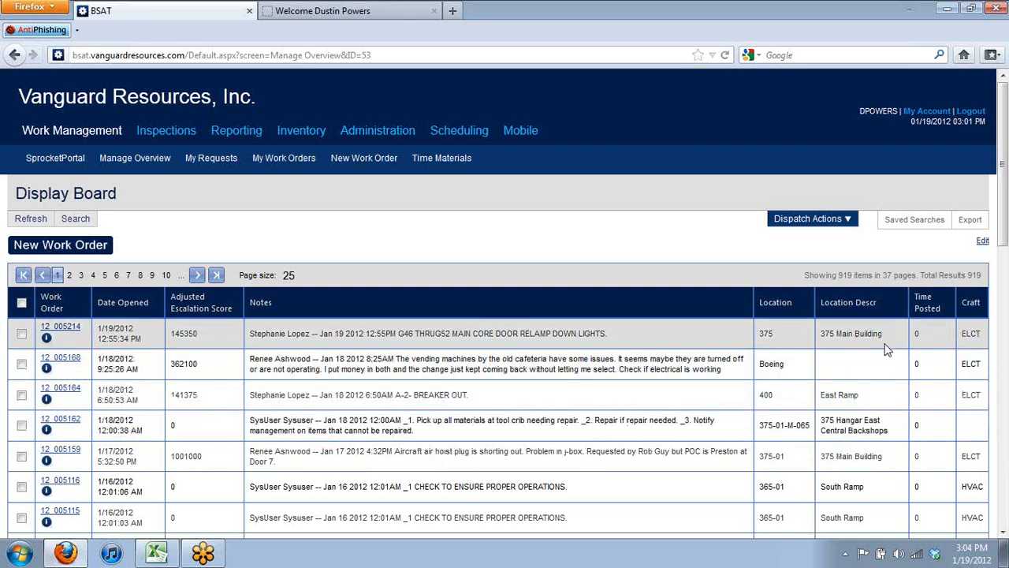
Switch the display board into its search-builder layout for editing
{"action": "left_click", "coordinate": [984, 243]}
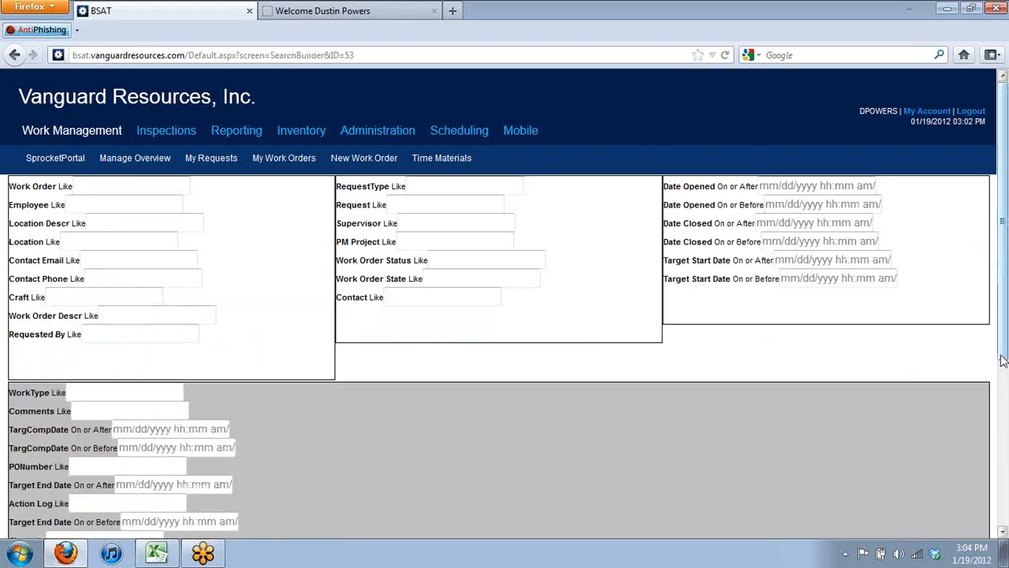
Go to the 'Manage Overview for Saved Search Display Board' report from the layout page's Edit Report link
{"action": "left_click_drag", "start_coordinate": [1002, 360], "coordinate": [998, 543]}
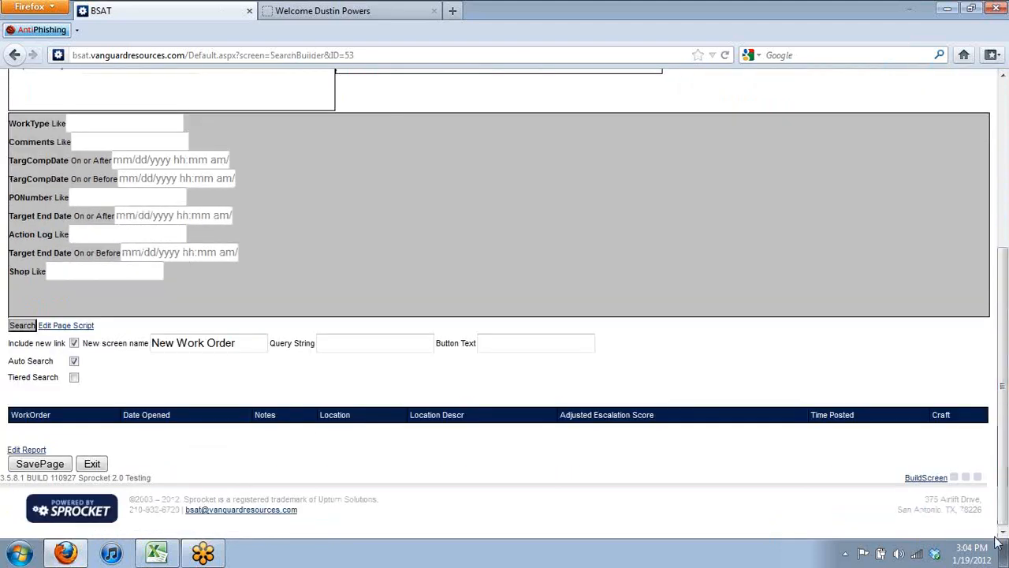
{"action": "left_click", "coordinate": [37, 455]}
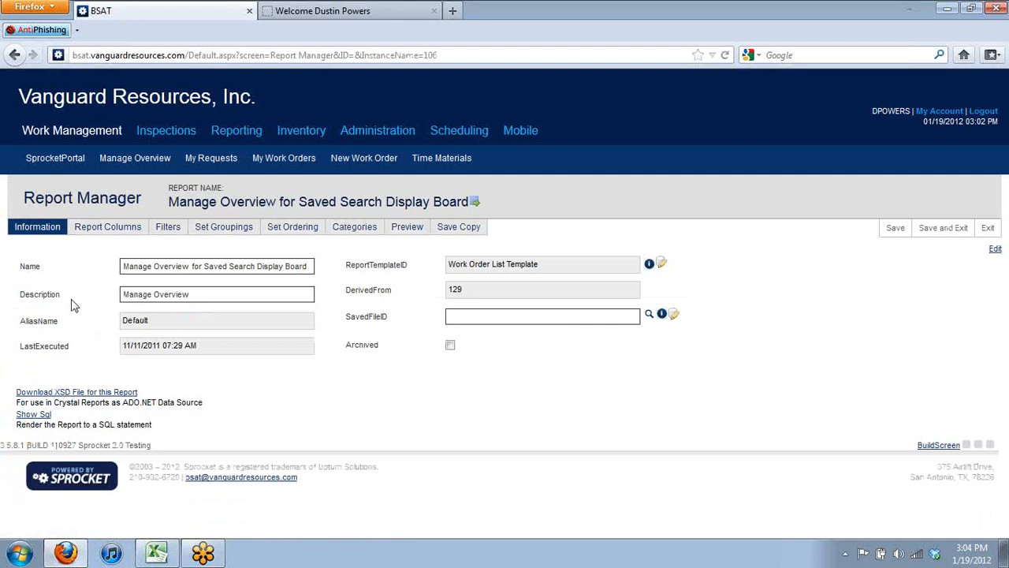
Show the report's Report Columns tab with its eight selected columns
{"action": "left_click", "coordinate": [150, 267]}
{"action": "left_click", "coordinate": [91, 233]}
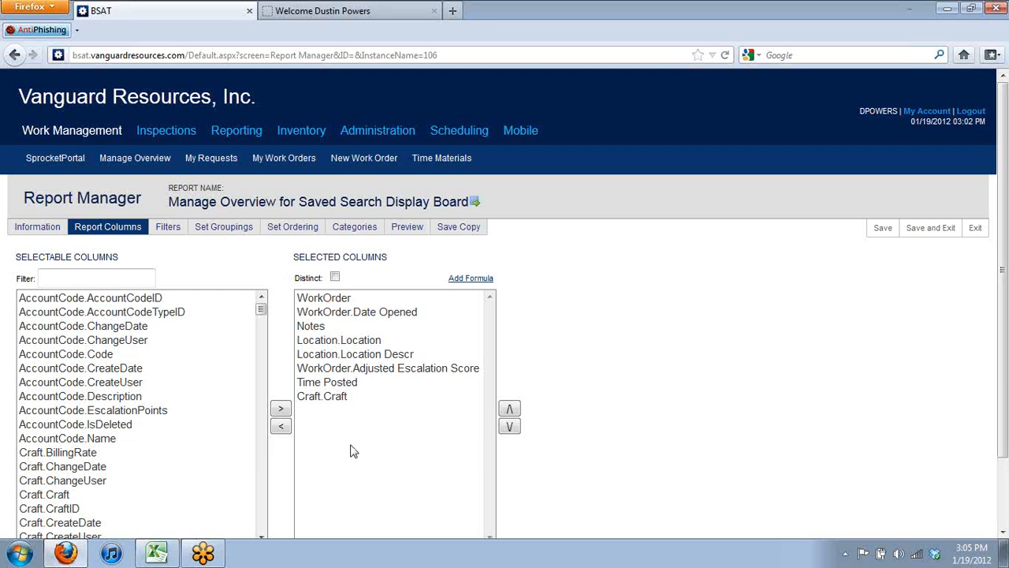
Move Craft.Craft up above Time Posted and Adjusted Escalation Score, right after Location.Location Descr
{"action": "left_click", "coordinate": [335, 398]}
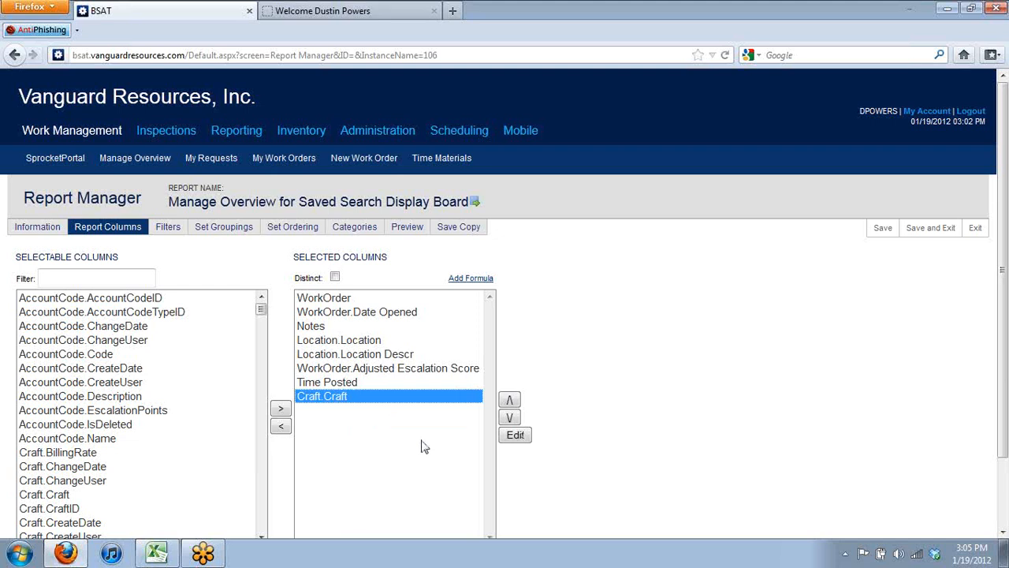
{"action": "left_click", "coordinate": [510, 400]}
{"action": "left_click", "coordinate": [347, 384]}
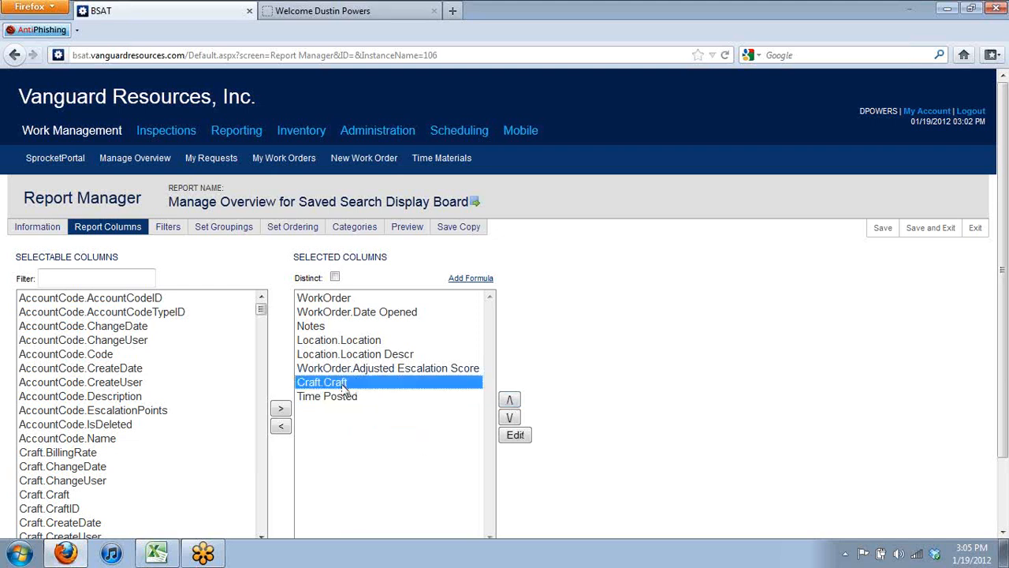
{"action": "left_click", "coordinate": [508, 401]}
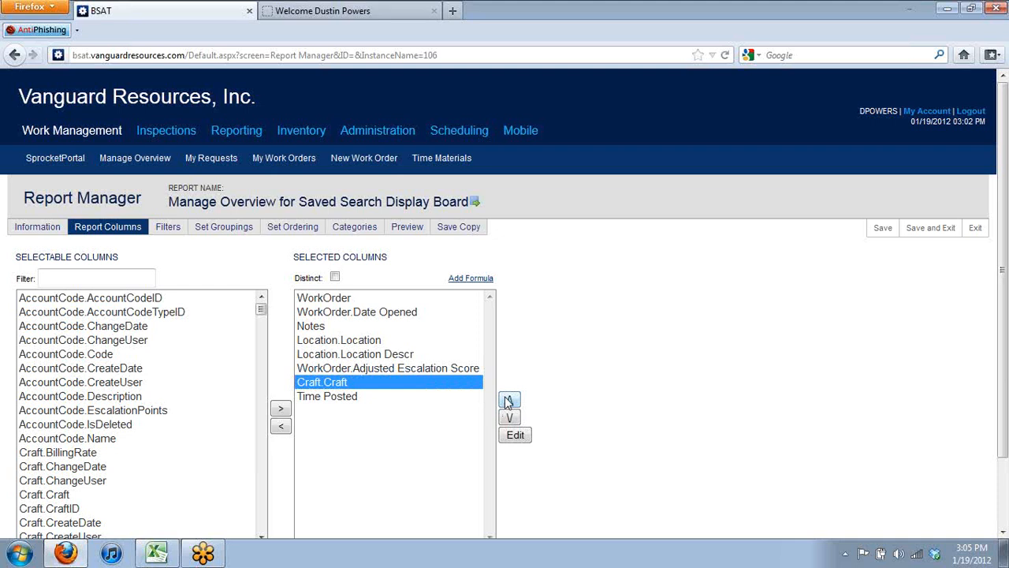
{"action": "left_click", "coordinate": [509, 401]}
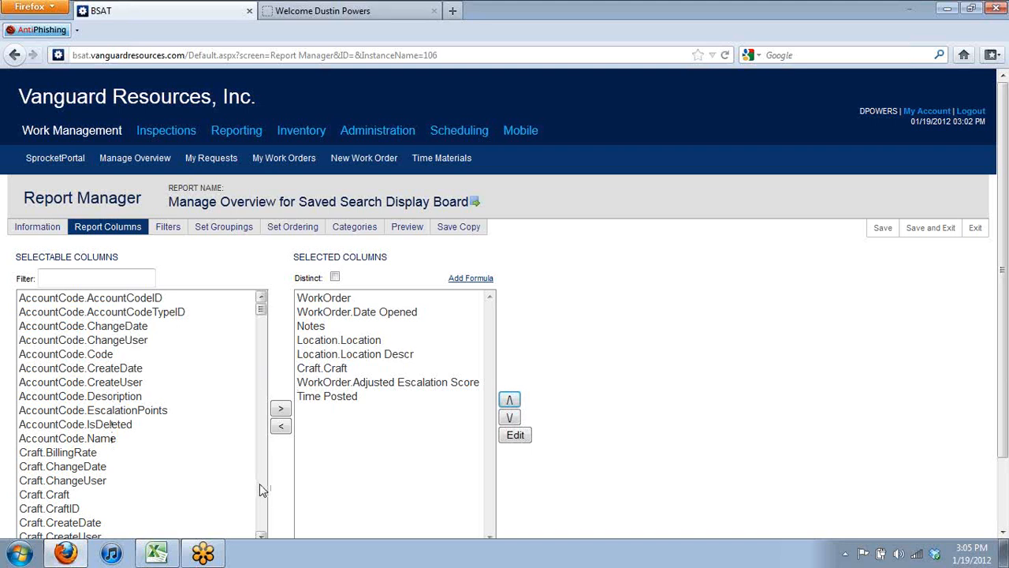
Preview the report without filters, confirming Adjusted Escalation Score sits between Craft and Time Posted
{"action": "left_click", "coordinate": [409, 229]}
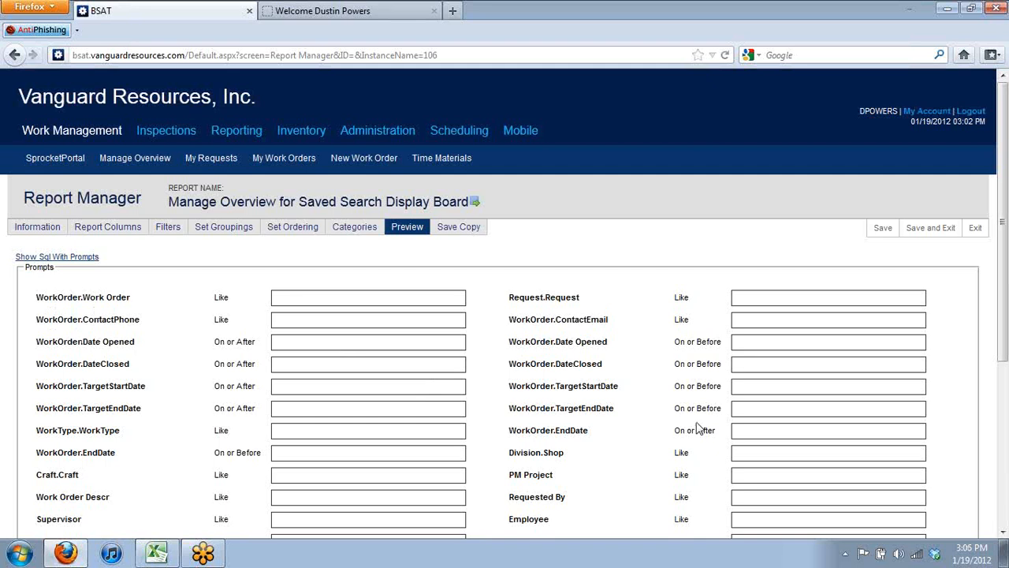
{"action": "scroll", "coordinate": [691, 411], "scroll_direction": "down", "scroll_amount": 5}
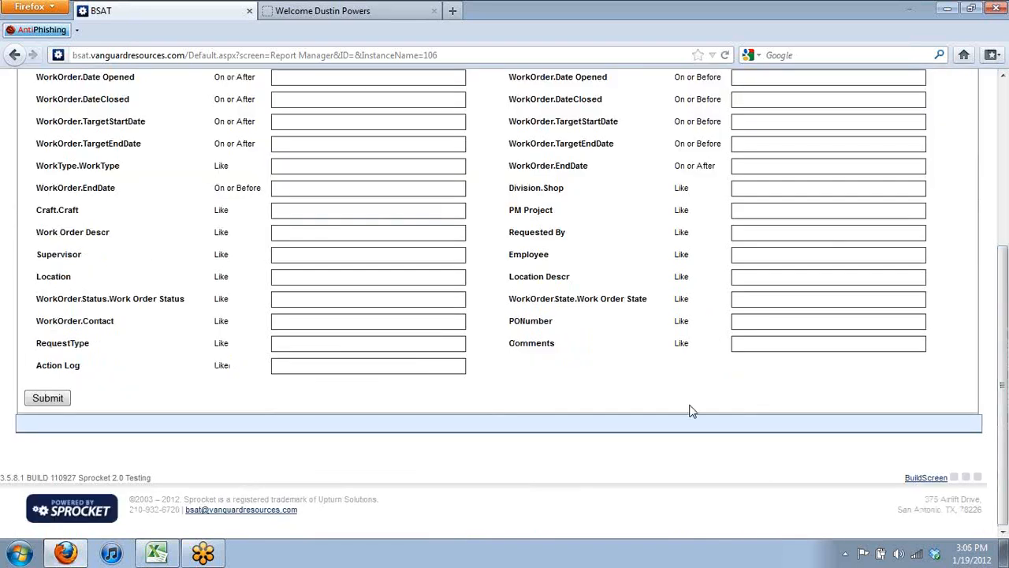
{"action": "left_click", "coordinate": [57, 397]}
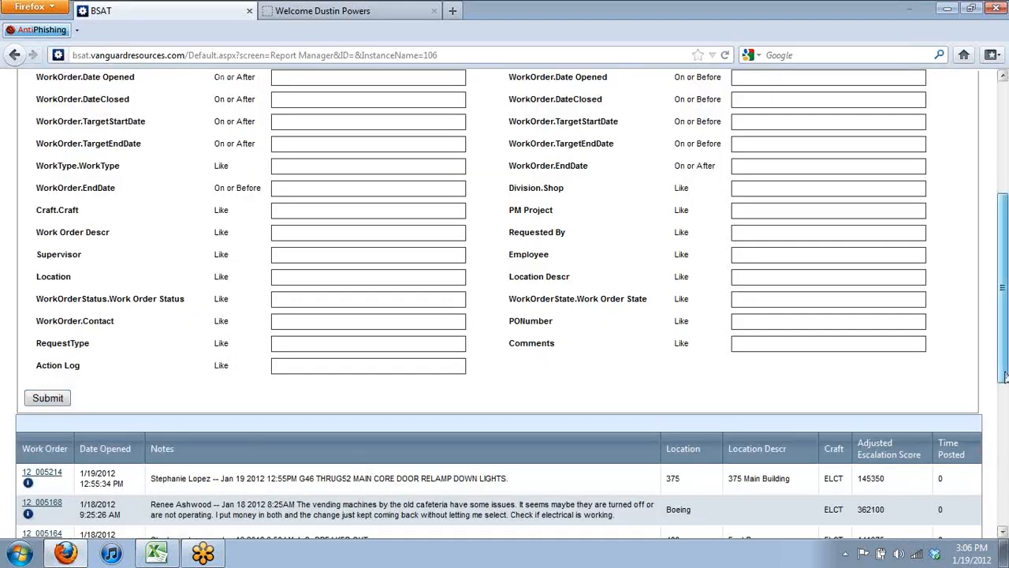
{"action": "left_click_drag", "start_coordinate": [1005, 377], "coordinate": [1006, 440]}
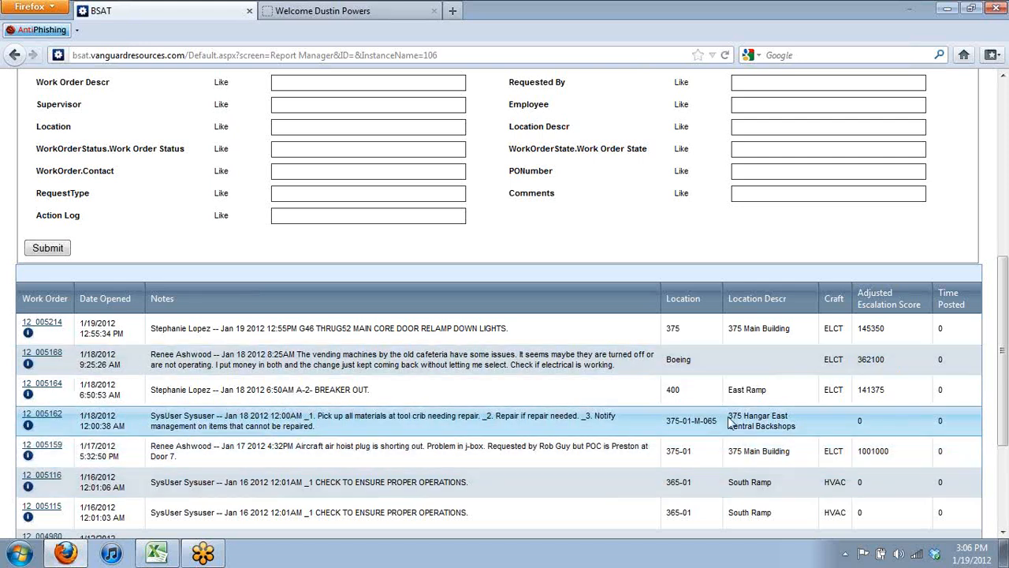
{"action": "left_click_drag", "start_coordinate": [1003, 307], "coordinate": [1003, 118]}
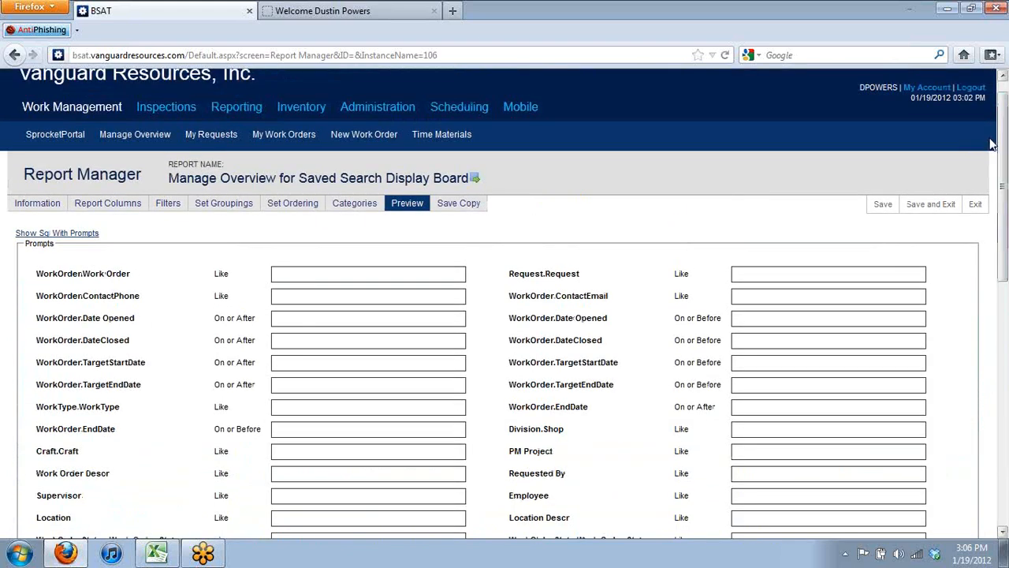
Return to Report Columns, where Craft.Craft still precedes Adjusted Escalation Score and Time Posted
{"action": "left_click", "coordinate": [112, 204]}
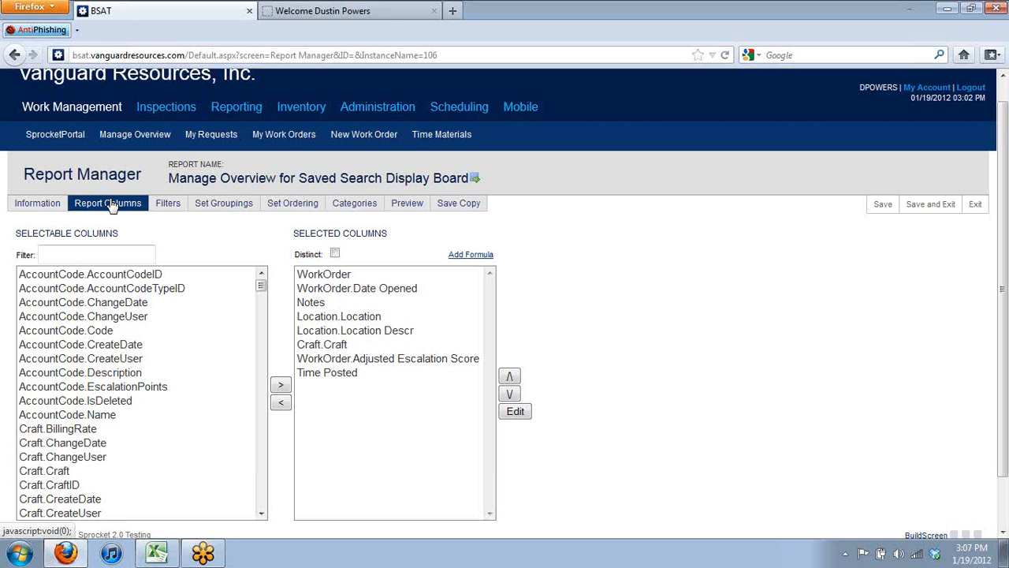
Filter selectable columns for 'username' and add Person.UserName as the ninth selected column
{"action": "left_click", "coordinate": [92, 255]}
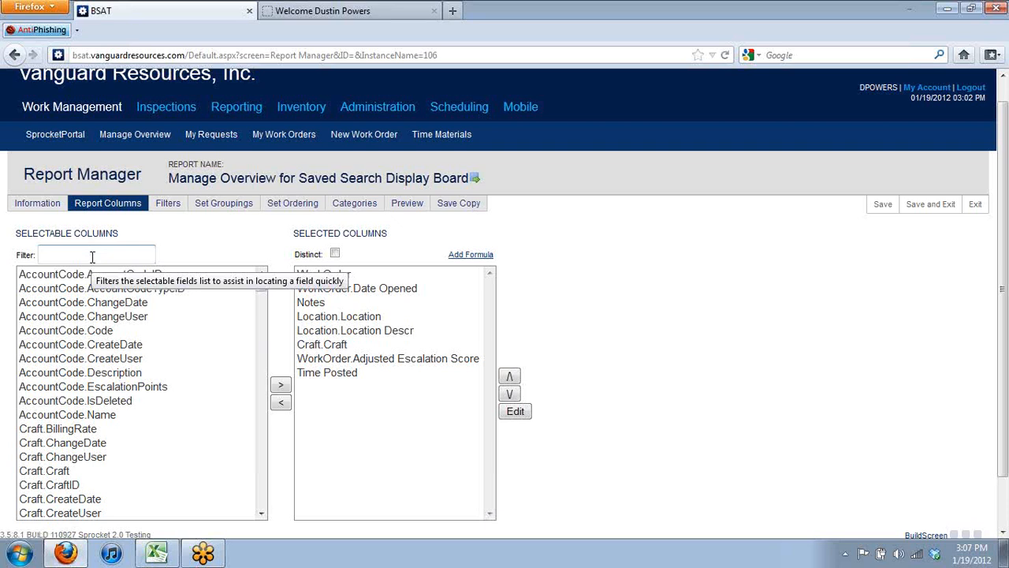
{"action": "type", "text": "us"}
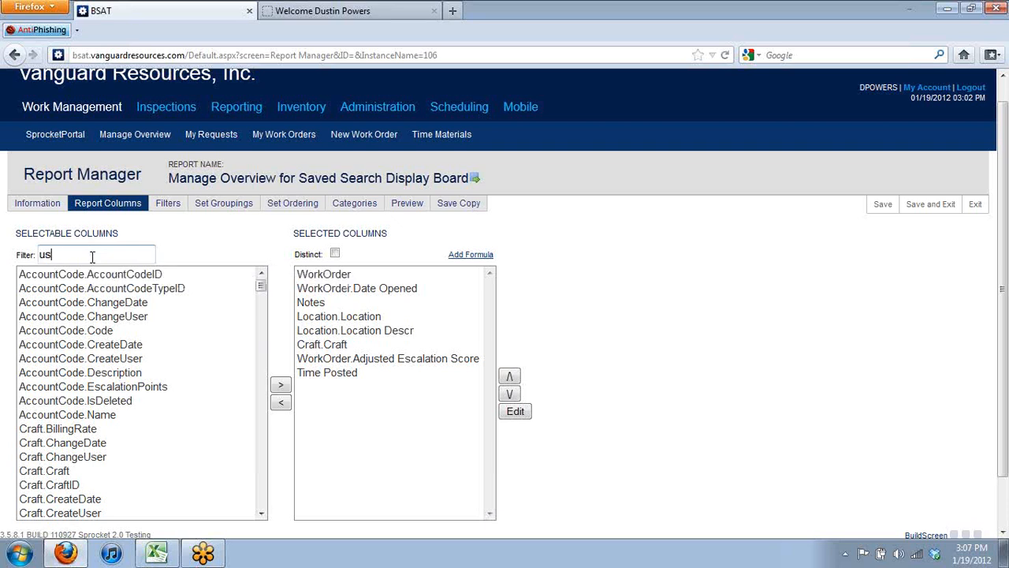
{"action": "type", "text": "ername"}
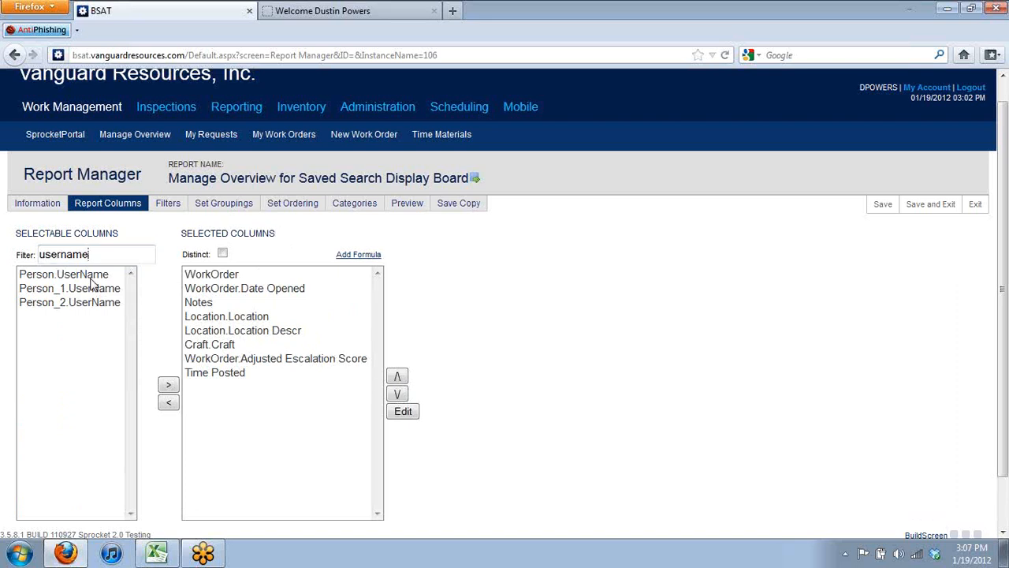
{"action": "left_click", "coordinate": [90, 277]}
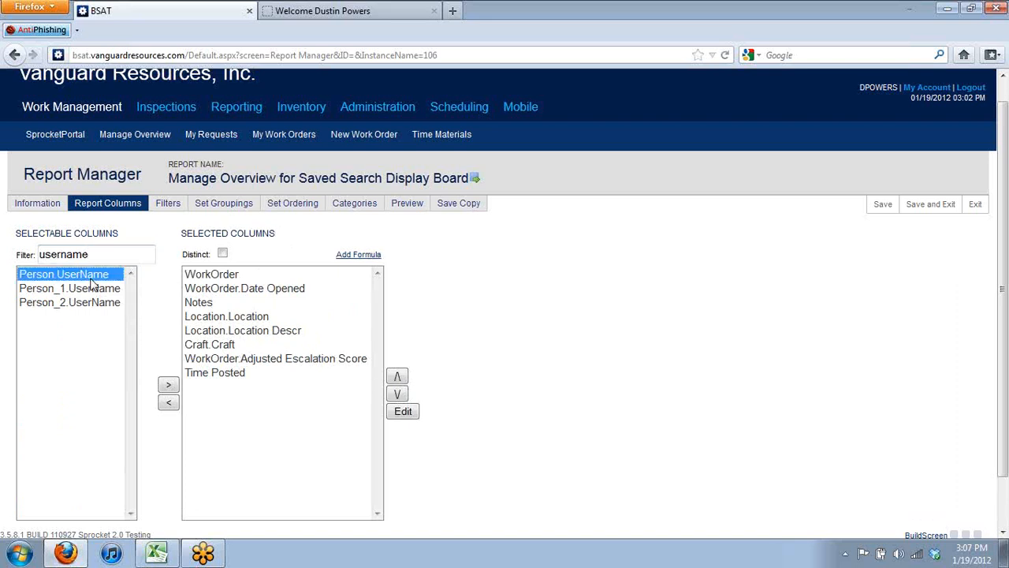
{"action": "left_click", "coordinate": [170, 386]}
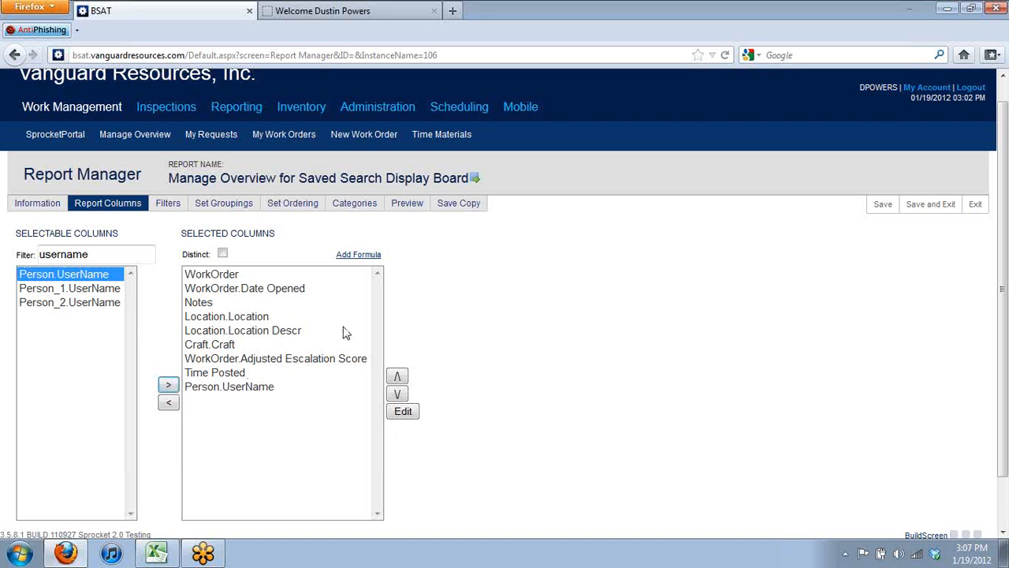
{"action": "left_click", "coordinate": [416, 208]}
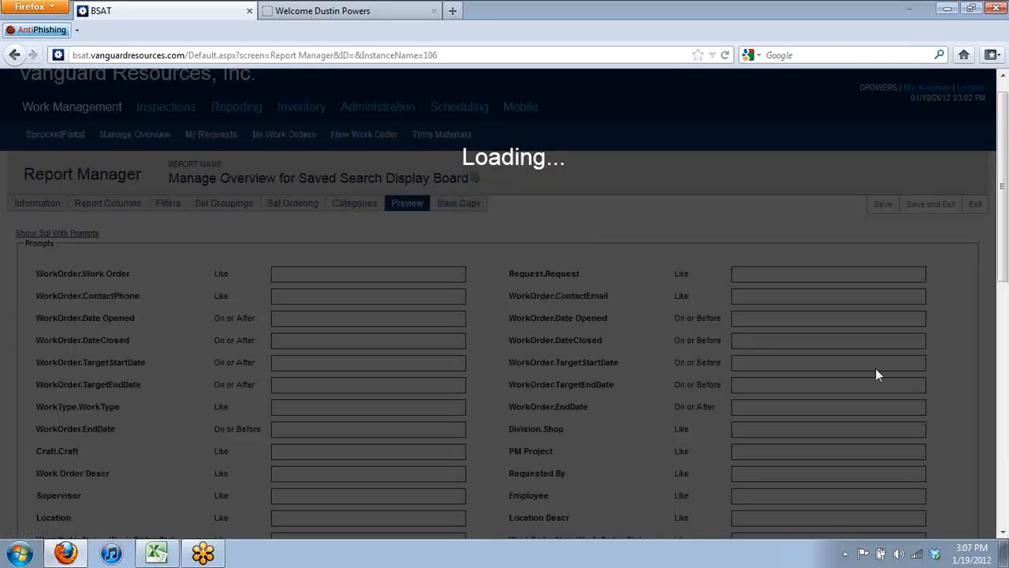
Submit the report preview and confirm the work order results end with a User Name column
{"action": "scroll", "coordinate": [568, 399], "scroll_direction": "down", "scroll_amount": 5}
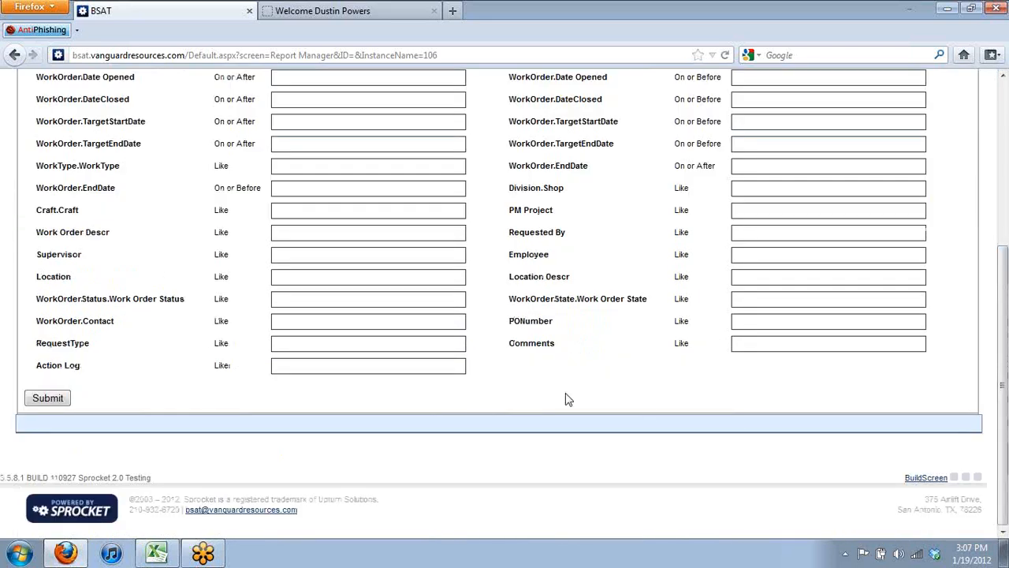
{"action": "left_click", "coordinate": [47, 398]}
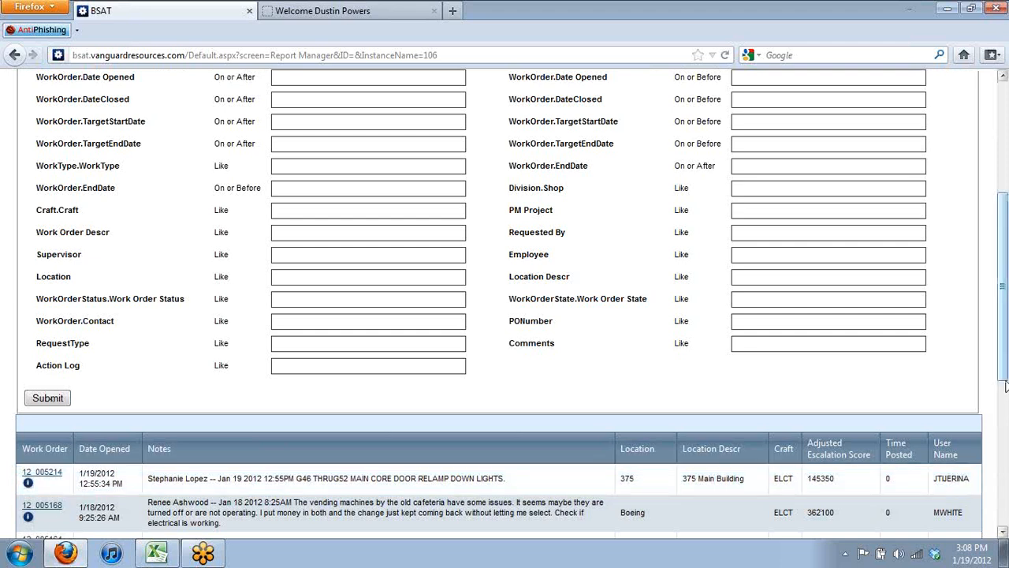
{"action": "scroll", "coordinate": [1005, 388], "scroll_direction": "down", "scroll_amount": 5}
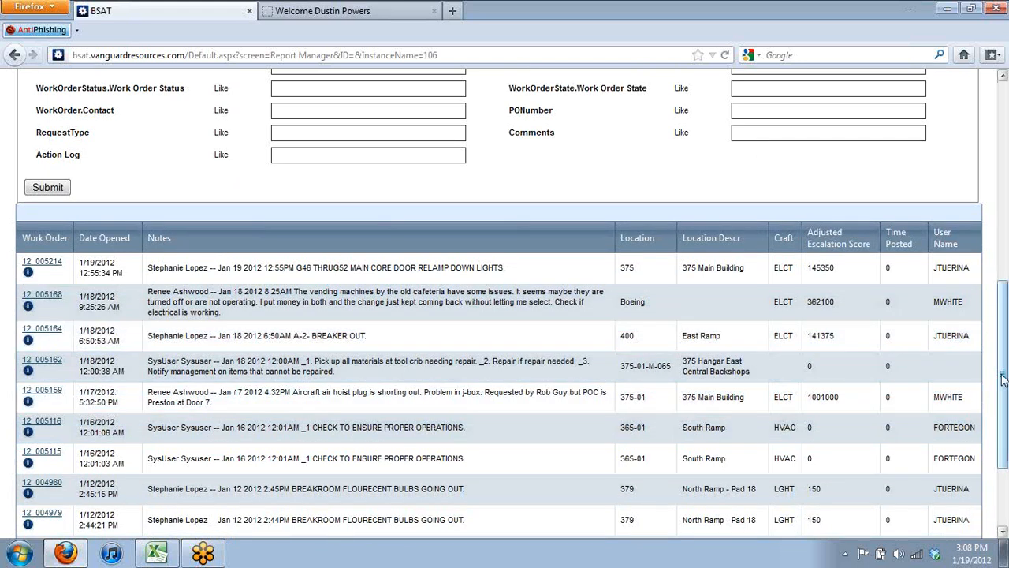
{"action": "left_click_drag", "start_coordinate": [1003, 378], "coordinate": [932, 178]}
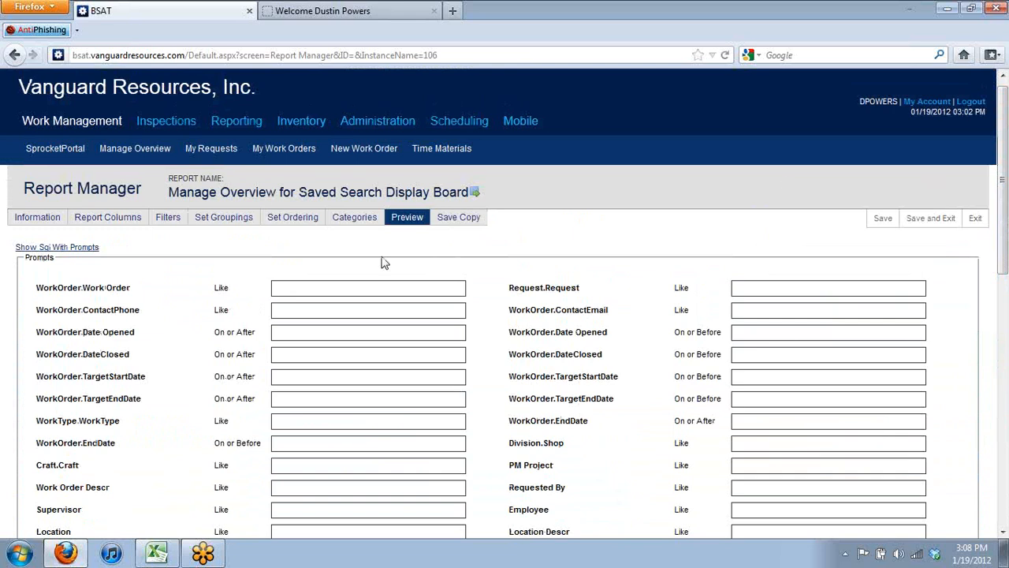
Filter the available columns by 'priority' and add Priority.Name to the report's selected columns
{"action": "left_click", "coordinate": [96, 221]}
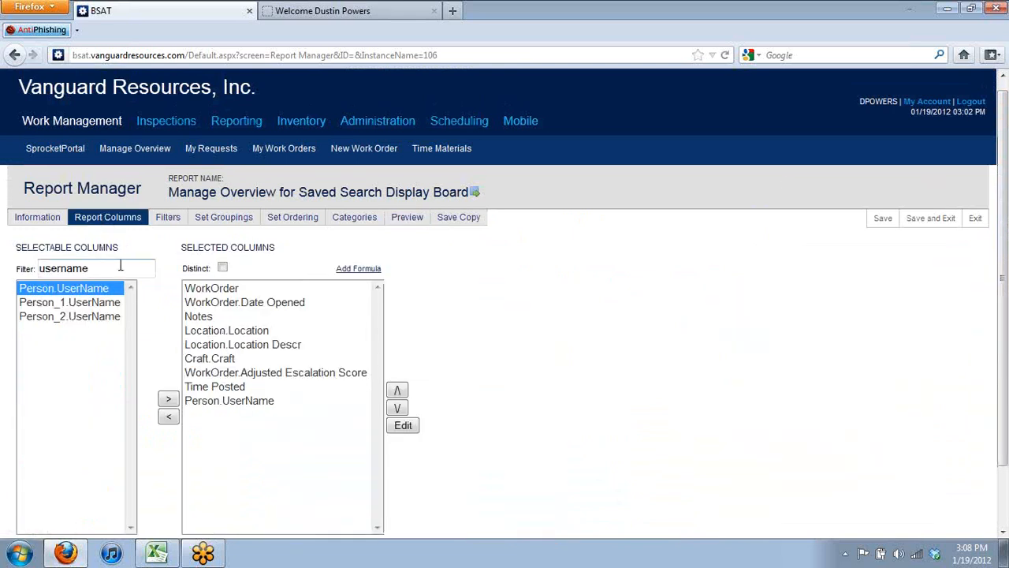
{"action": "left_click_drag", "start_coordinate": [119, 269], "coordinate": [24, 272]}
{"action": "type", "text": "prio"}
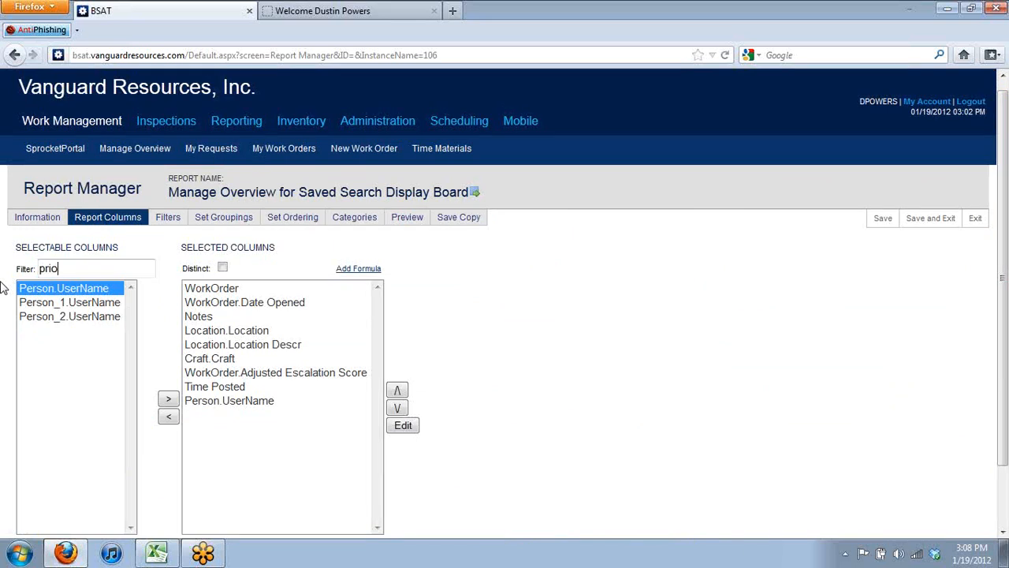
{"action": "type", "text": "rity"}
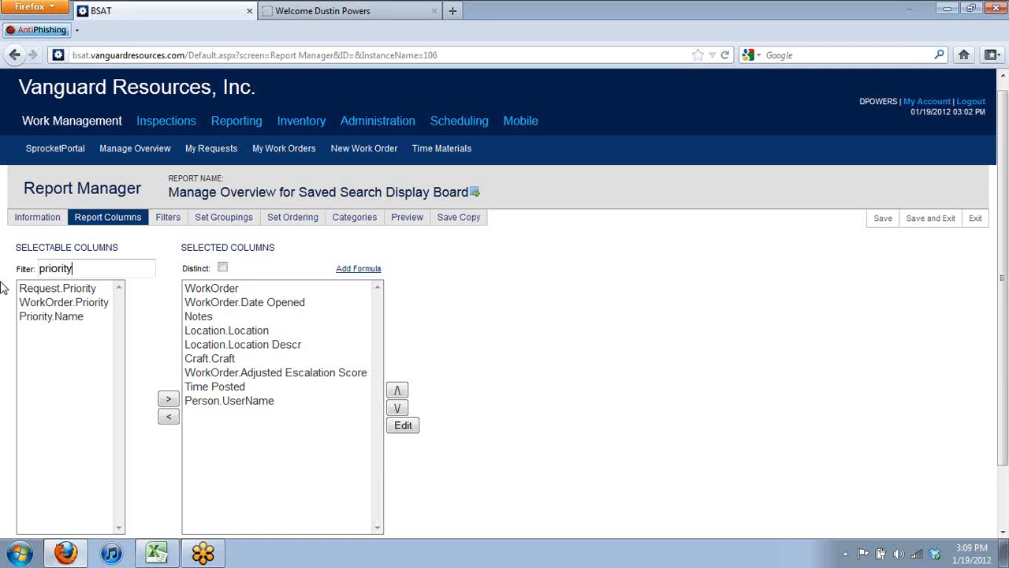
{"action": "left_click", "coordinate": [53, 323]}
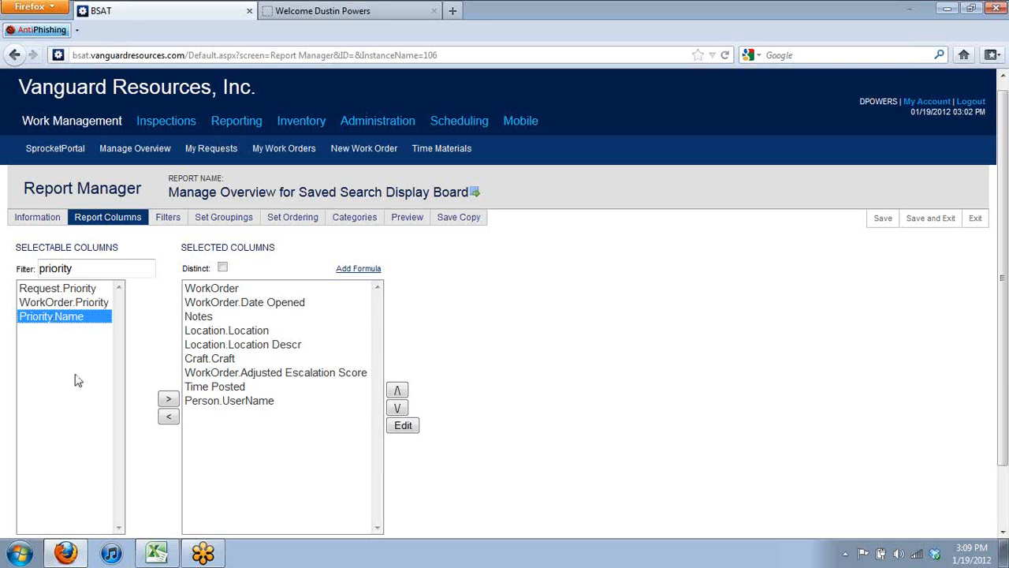
{"action": "left_click", "coordinate": [173, 399]}
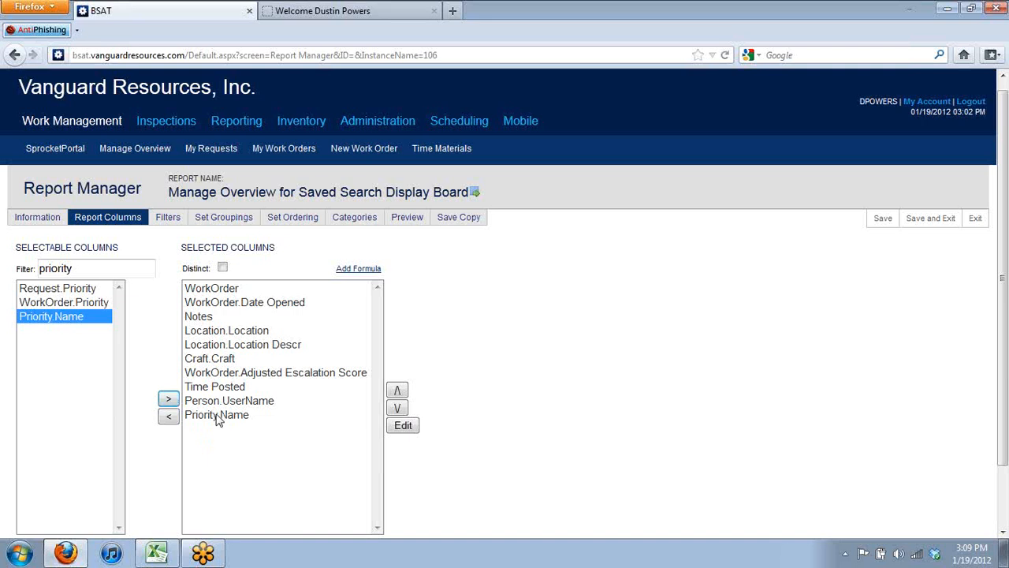
{"action": "left_click", "coordinate": [410, 224]}
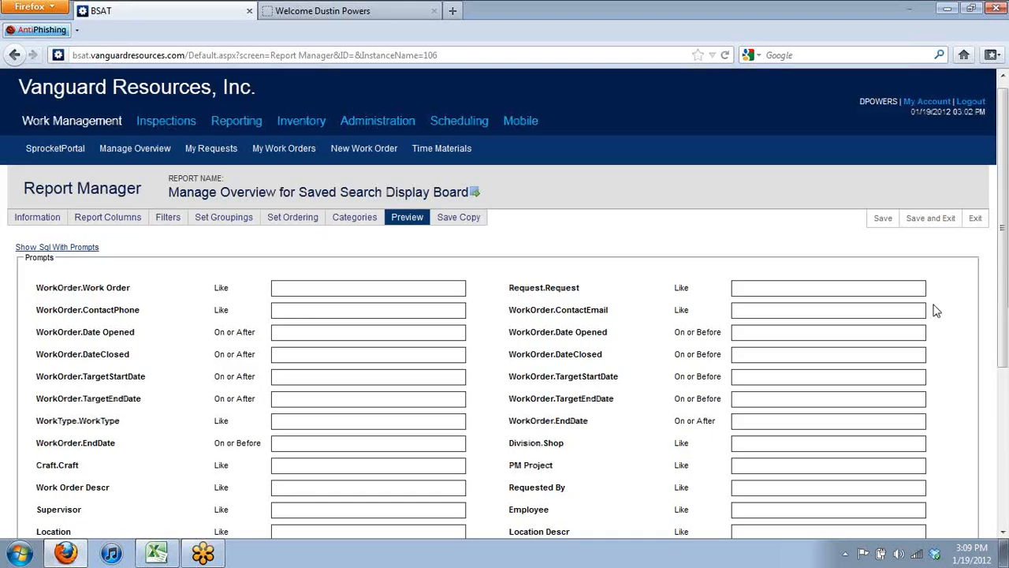
Submit the preview again and check the new Name column appears after User Name
{"action": "scroll", "coordinate": [1007, 423], "scroll_direction": "down", "scroll_amount": 5}
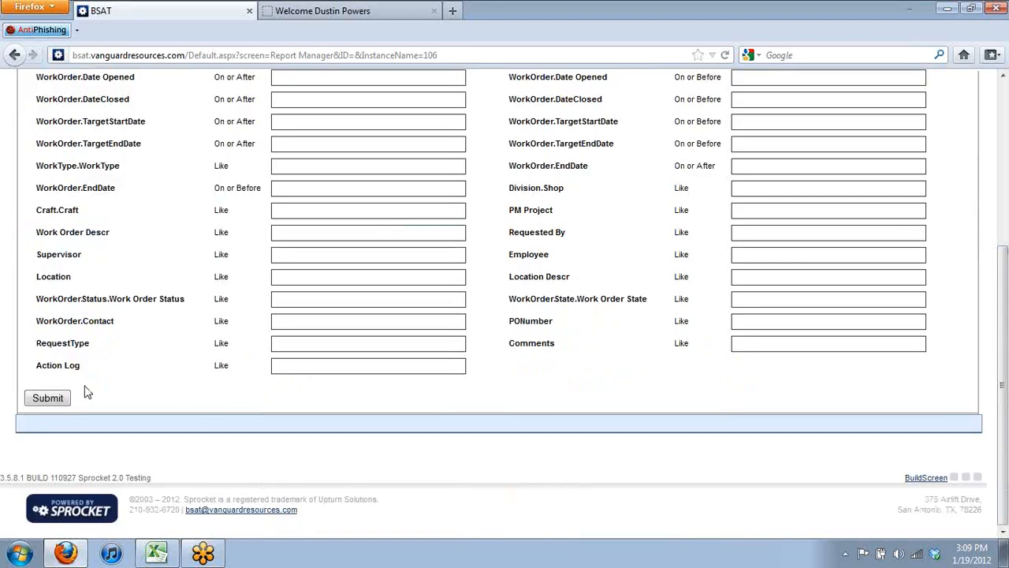
{"action": "left_click", "coordinate": [48, 397]}
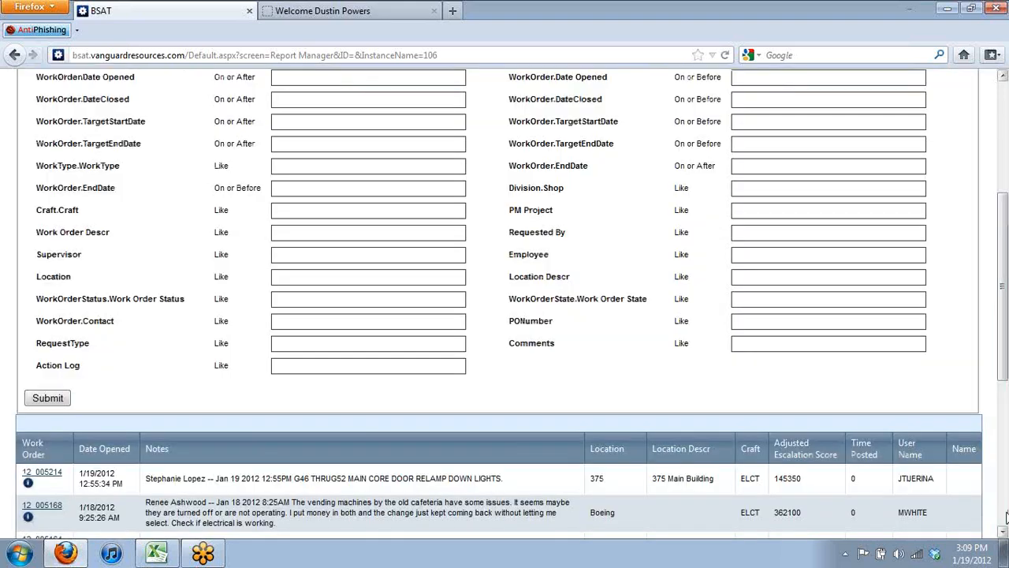
{"action": "left_click", "coordinate": [1006, 514]}
{"action": "left_click_drag", "start_coordinate": [1006, 514], "coordinate": [999, 456]}
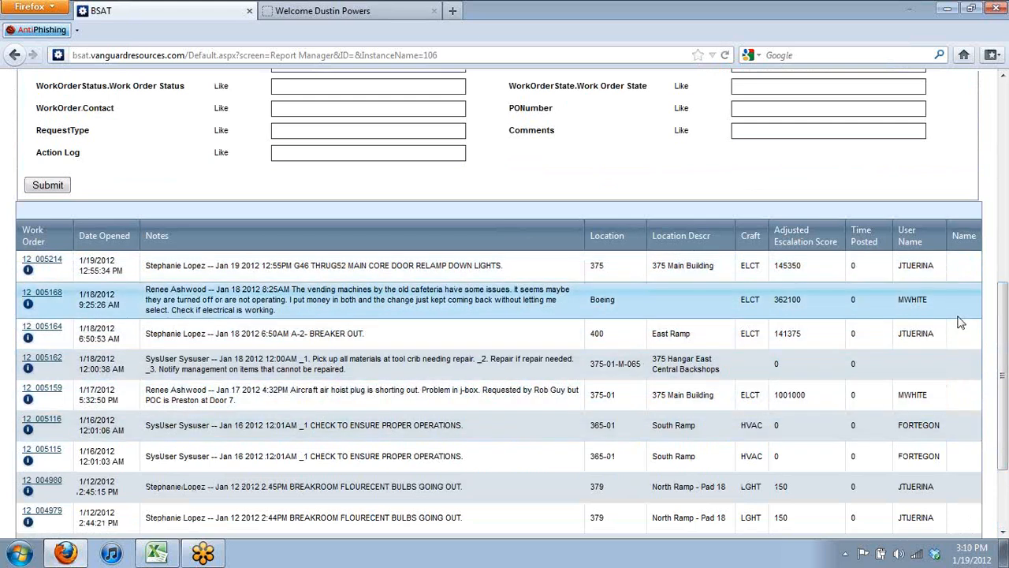
{"action": "left_click_drag", "start_coordinate": [1002, 368], "coordinate": [973, 236]}
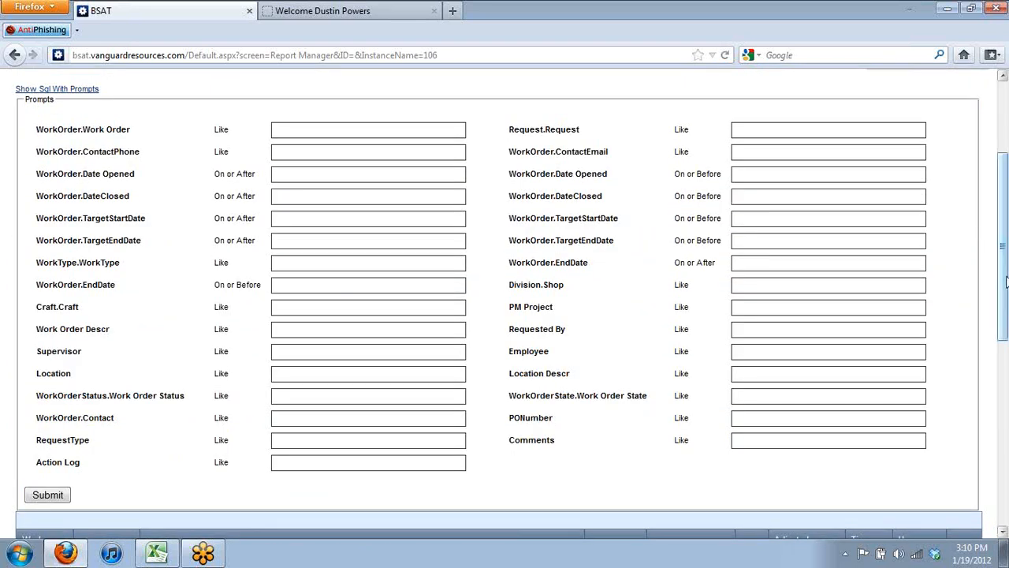
{"action": "left_click_drag", "start_coordinate": [1006, 281], "coordinate": [1004, 211]}
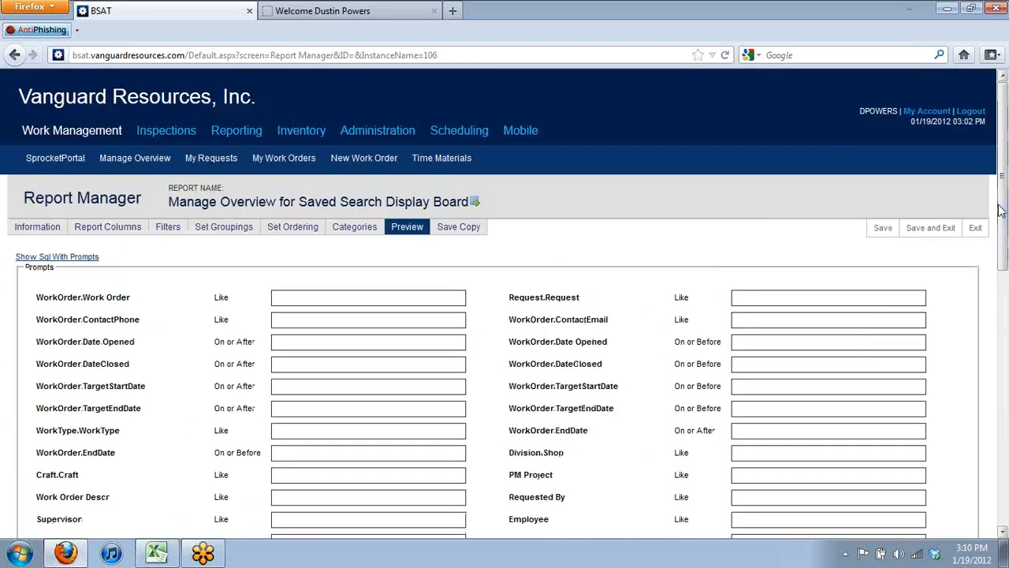
Change the Person.UserName column's alias to 'Employee' and save it
{"action": "left_click", "coordinate": [128, 232]}
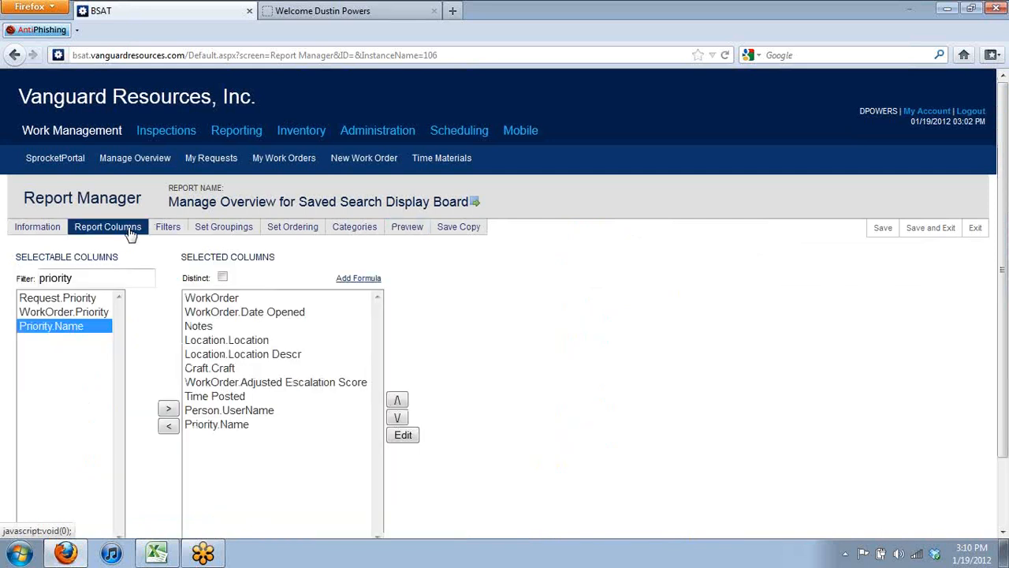
{"action": "left_click", "coordinate": [210, 416]}
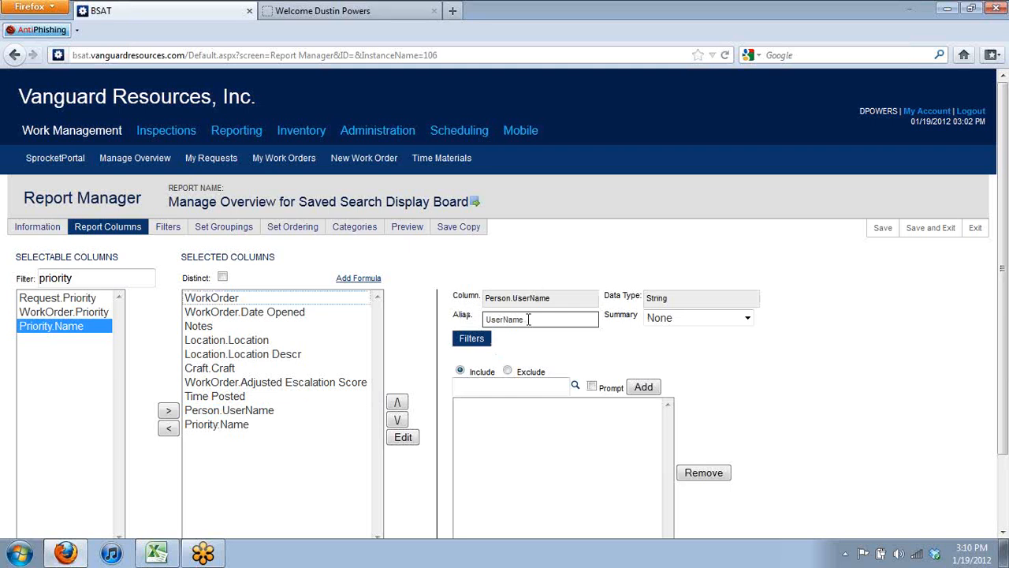
{"action": "left_click_drag", "start_coordinate": [529, 319], "coordinate": [471, 328]}
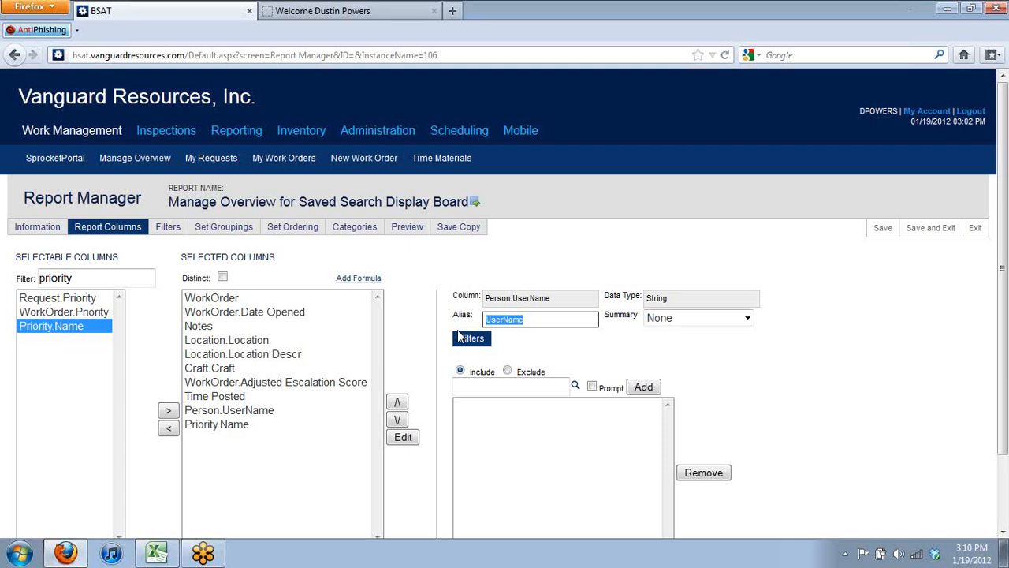
{"action": "type", "text": "Employee"}
{"action": "left_click", "coordinate": [511, 346]}
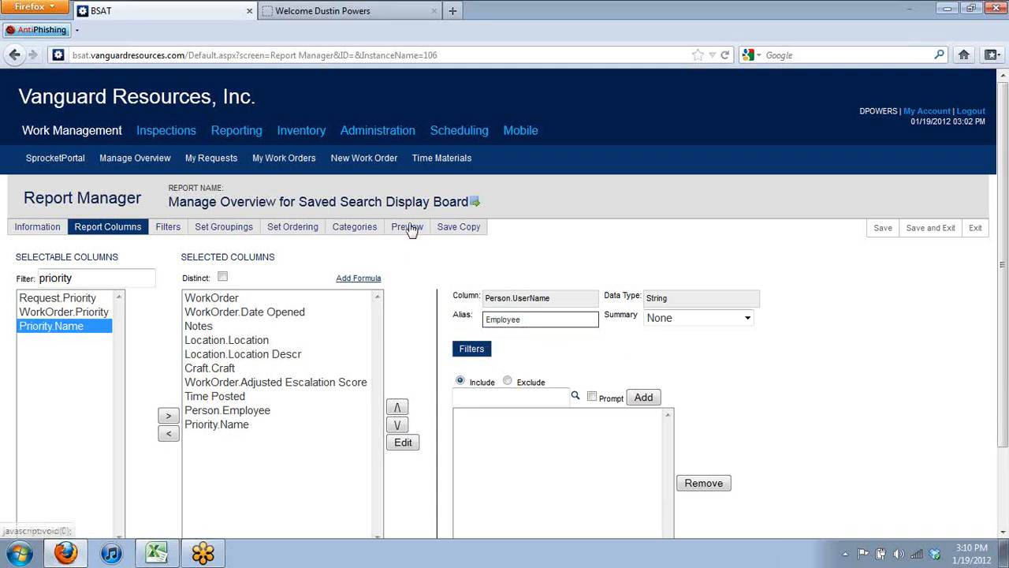
Save and exit the report, then review the Display Board's new Employee and Name columns
{"action": "left_click", "coordinate": [932, 227]}
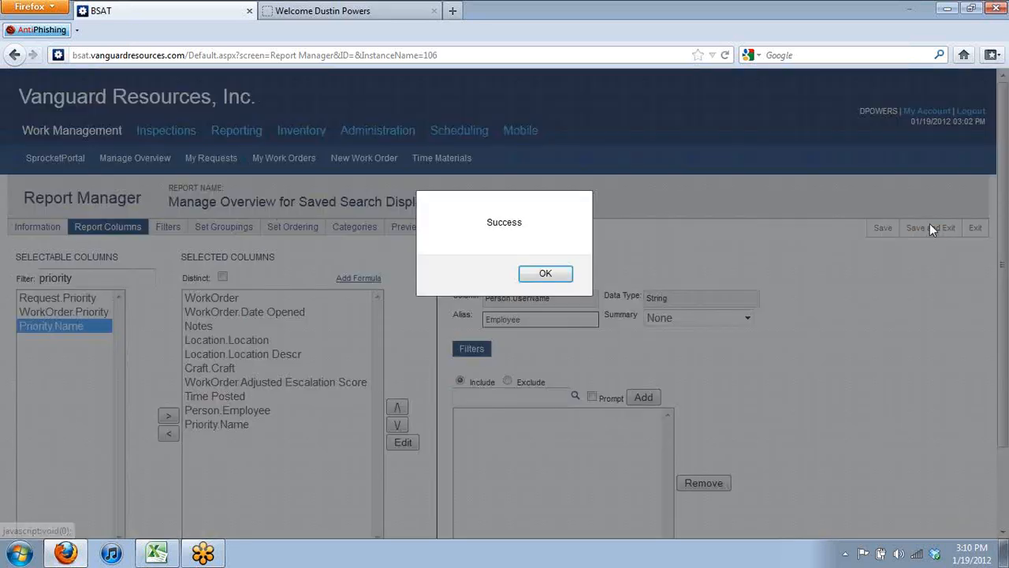
{"action": "key", "text": "Return"}
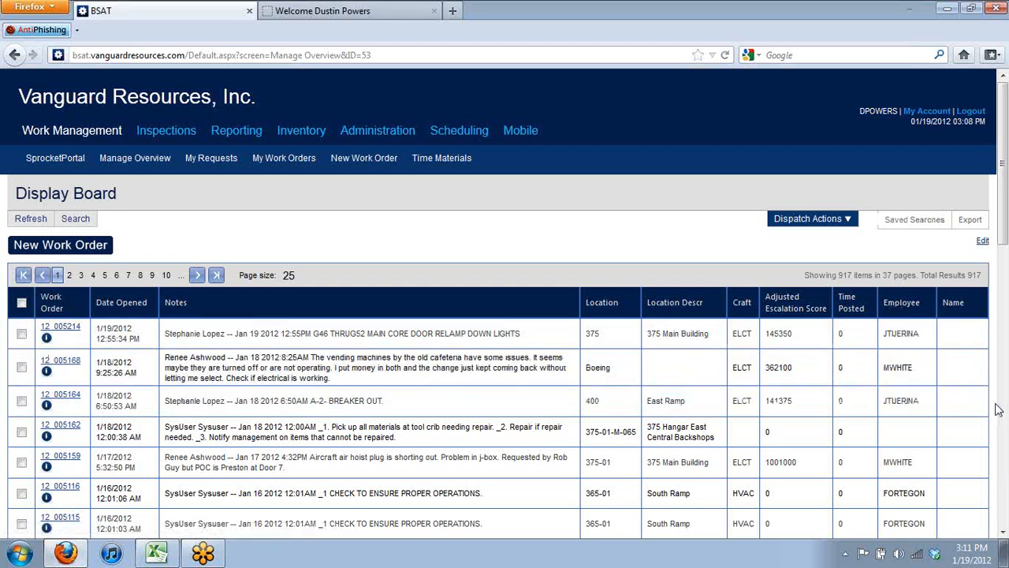
{"action": "left_click_drag", "start_coordinate": [1003, 407], "coordinate": [1003, 458]}
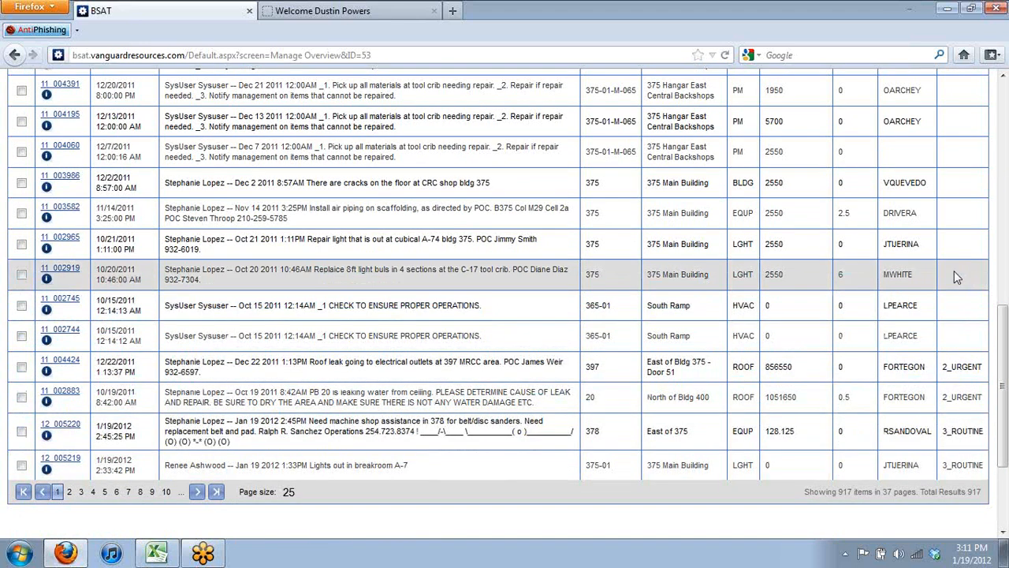
{"action": "left_click_drag", "start_coordinate": [1003, 346], "coordinate": [971, 91]}
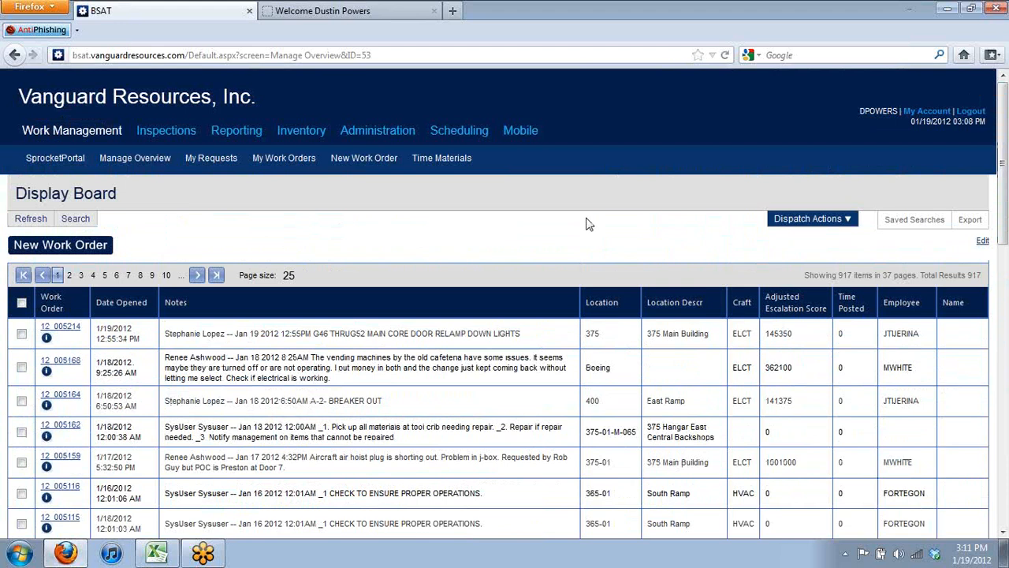
Edit the Display Board's page setup and follow its Edit Report link to the underlying report
{"action": "left_click", "coordinate": [983, 243]}
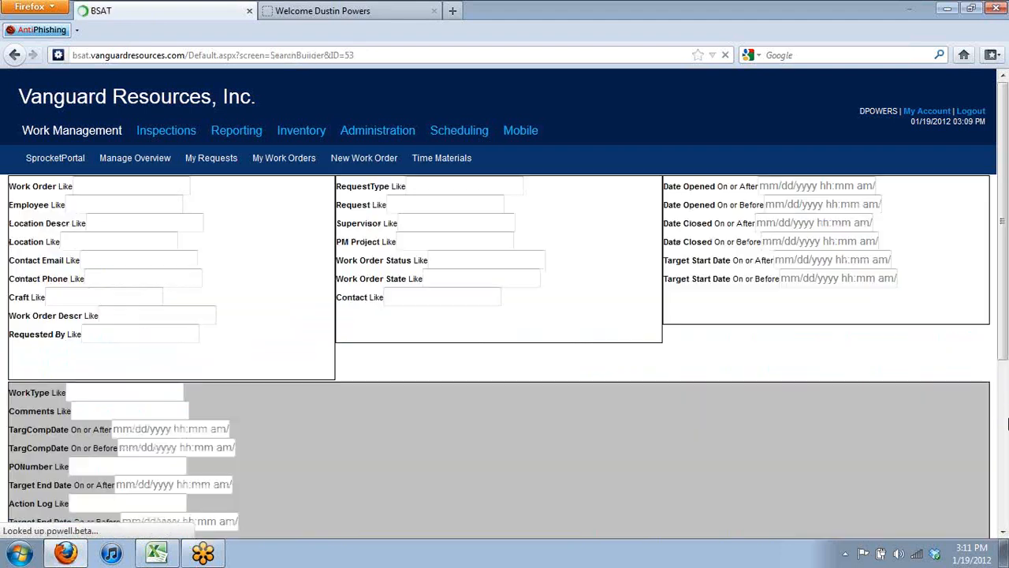
{"action": "left_click", "coordinate": [1002, 425]}
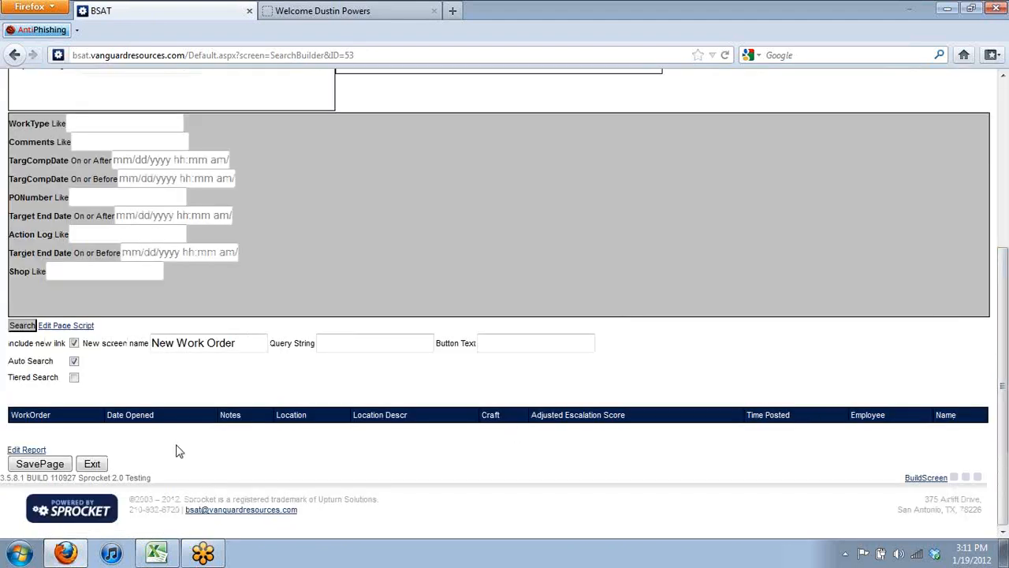
{"action": "left_click", "coordinate": [32, 449]}
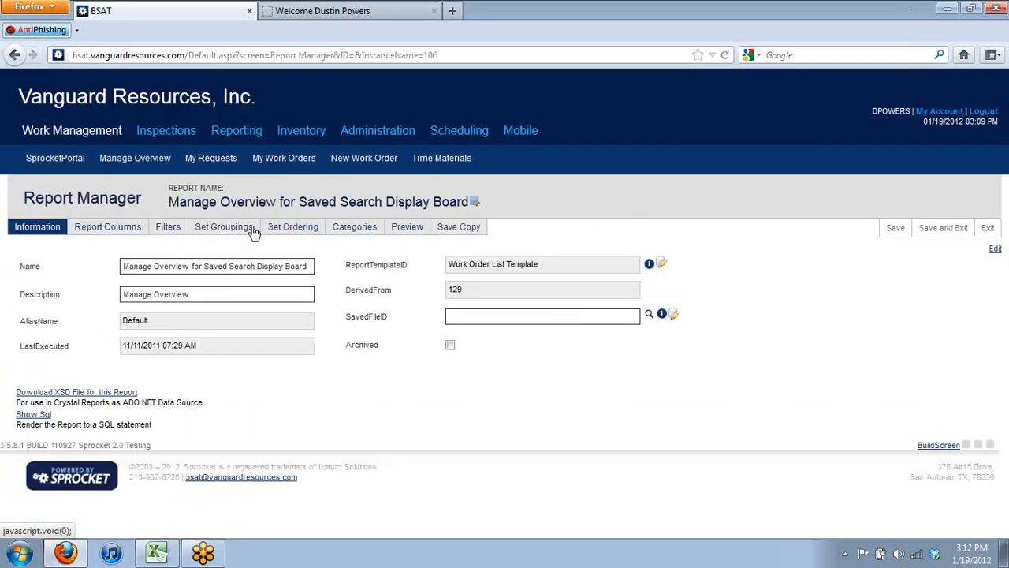
Remove the Priority.Name and WorkOrderID sorts, leaving only Adjusted Escalation Score ascending, and save the report
{"action": "left_click", "coordinate": [275, 228]}
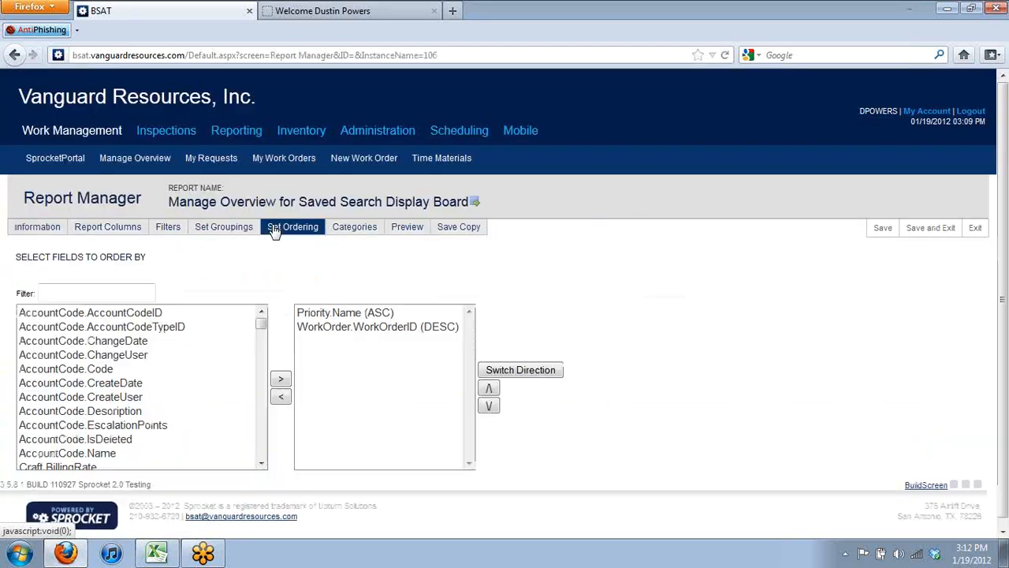
{"action": "left_click", "coordinate": [129, 293]}
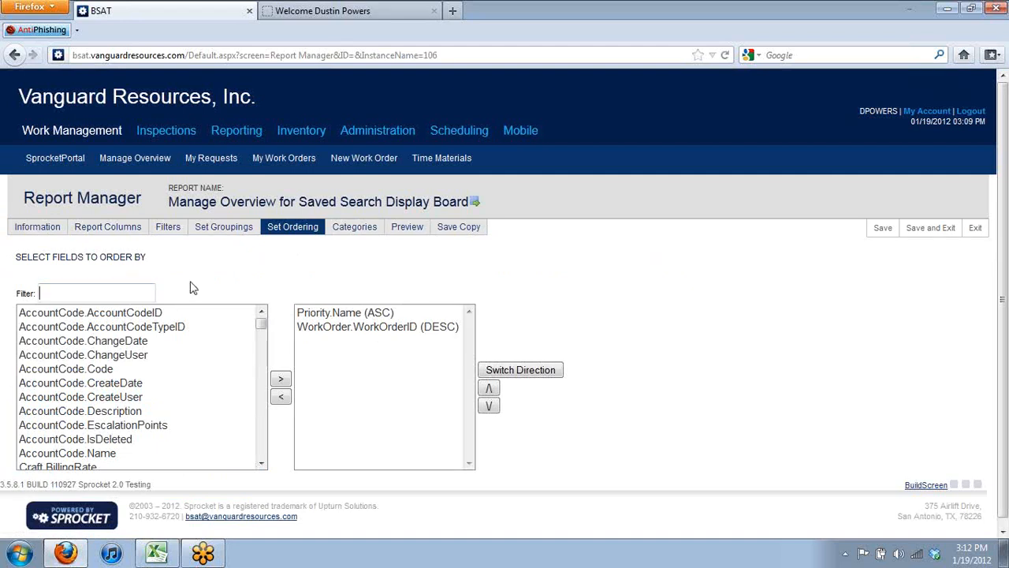
{"action": "type", "text": "adjust"}
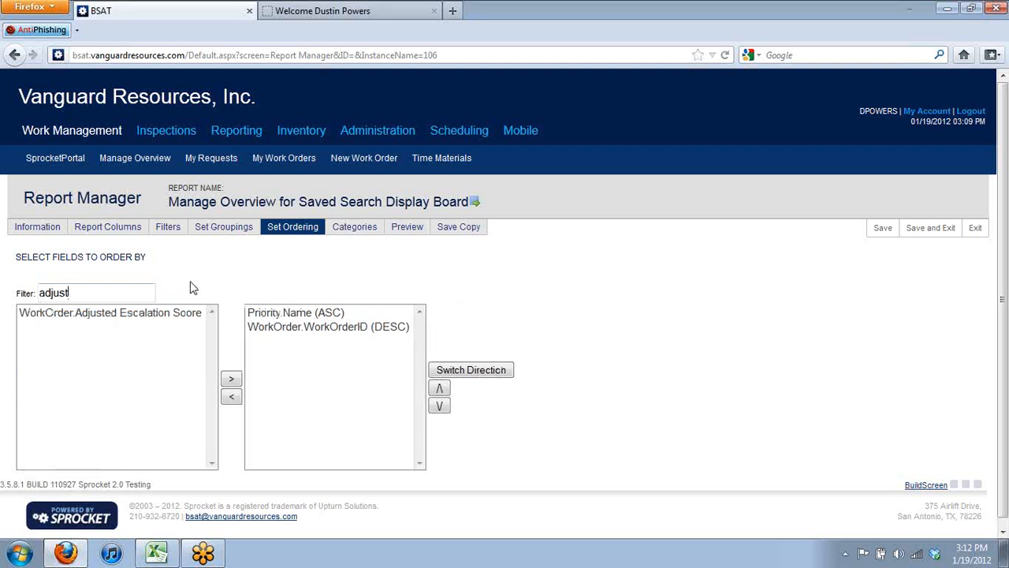
{"action": "left_click", "coordinate": [82, 315]}
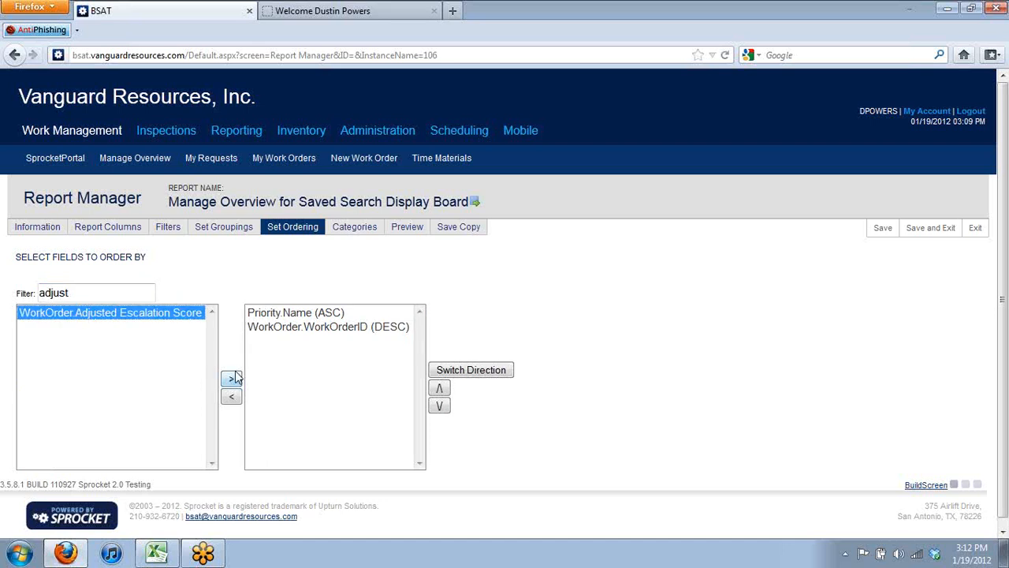
{"action": "left_click", "coordinate": [306, 314]}
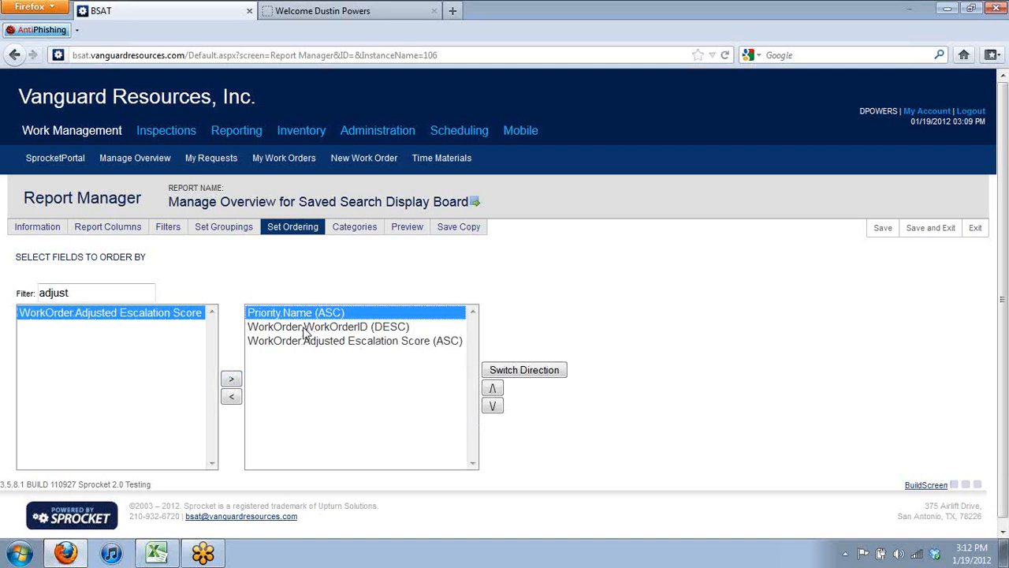
{"action": "left_click", "coordinate": [305, 328], "text": "ctrl"}
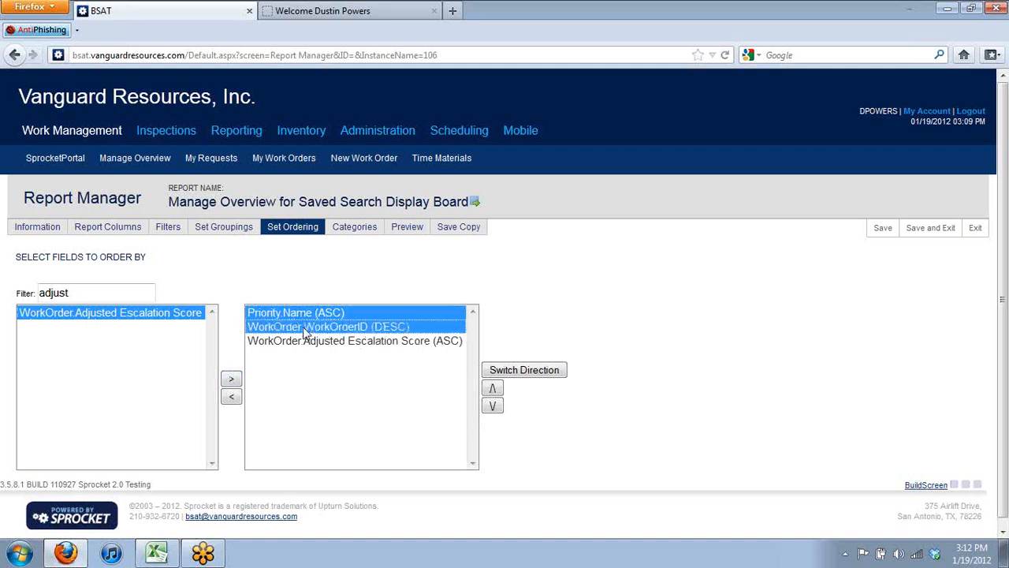
{"action": "left_click", "coordinate": [232, 398]}
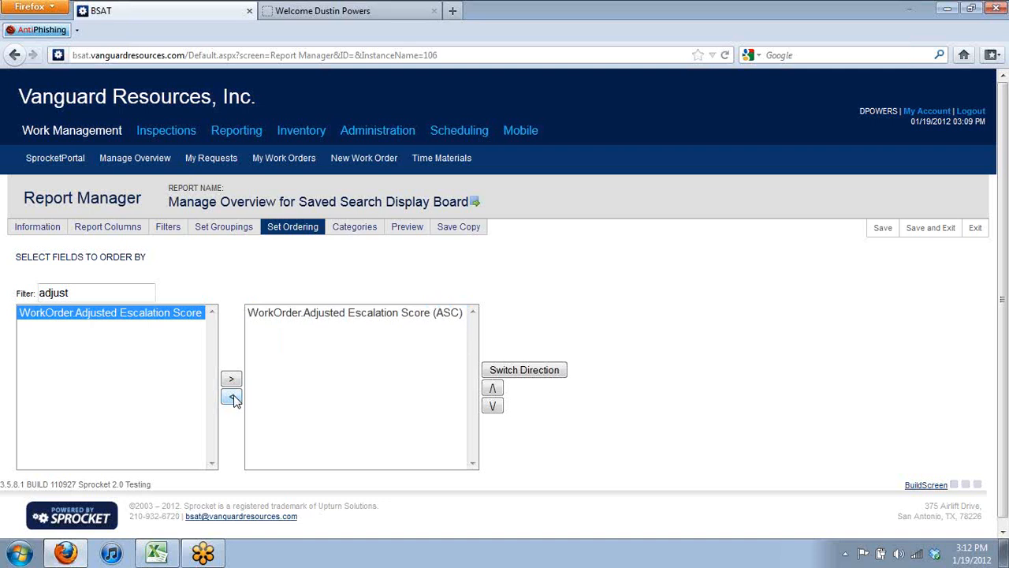
{"action": "left_click", "coordinate": [383, 315]}
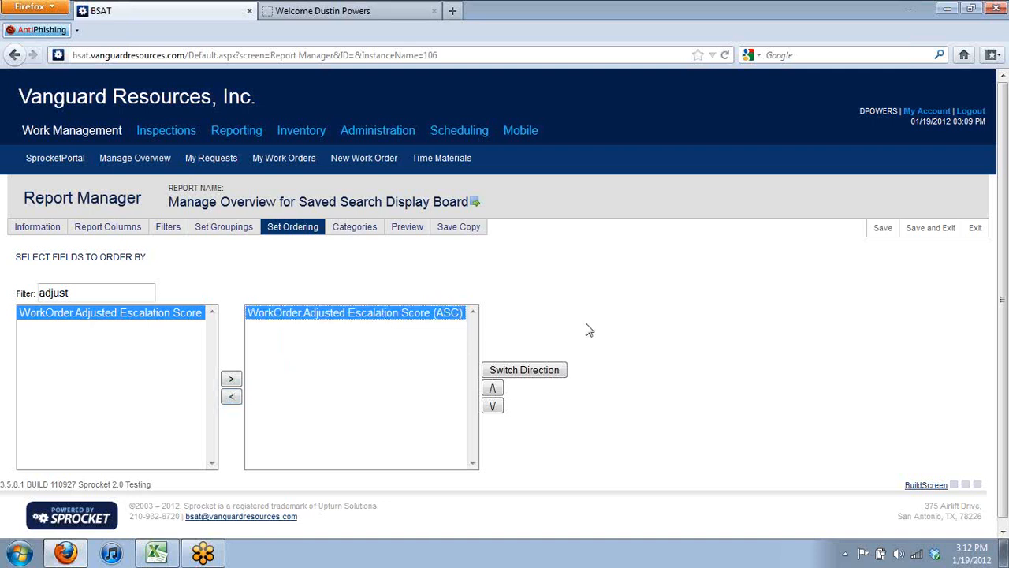
{"action": "left_click", "coordinate": [933, 228]}
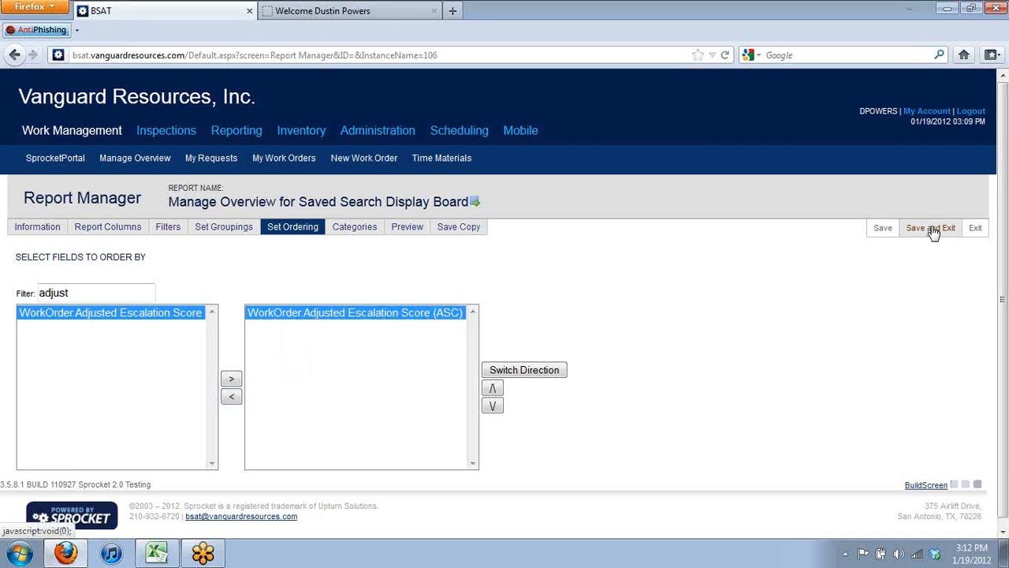
Dismiss the save confirmation and show the Scheduling section's pages
{"action": "key", "text": "Return"}
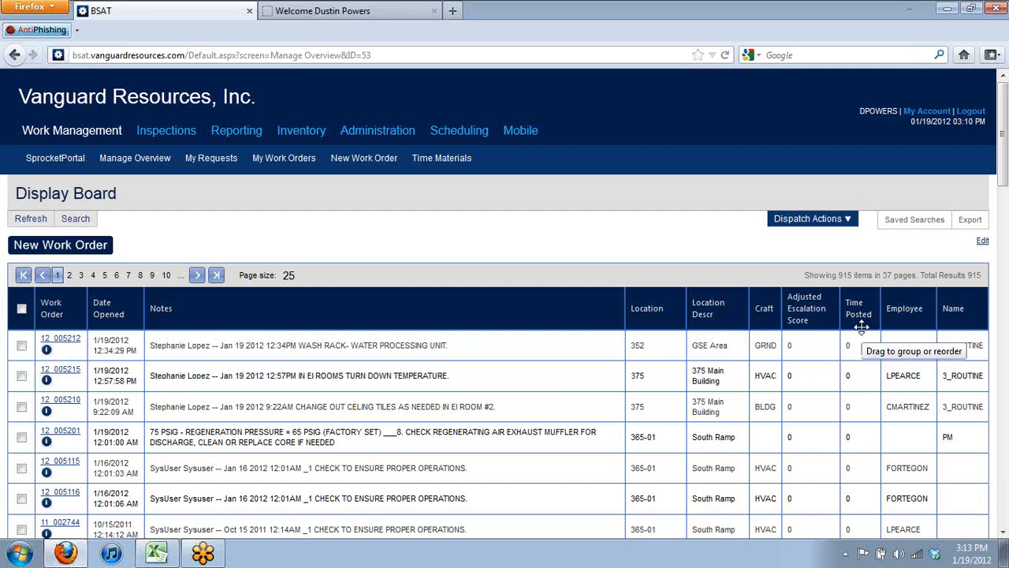
{"action": "left_click", "coordinate": [463, 134]}
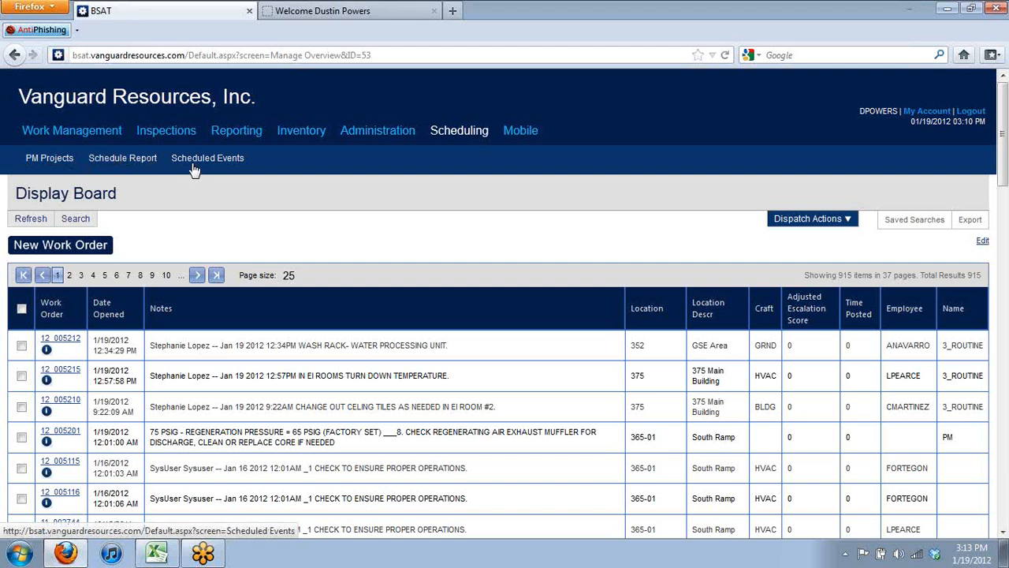
Open the PM Projects list and start a new PM project in the wizard
{"action": "left_click", "coordinate": [49, 158]}
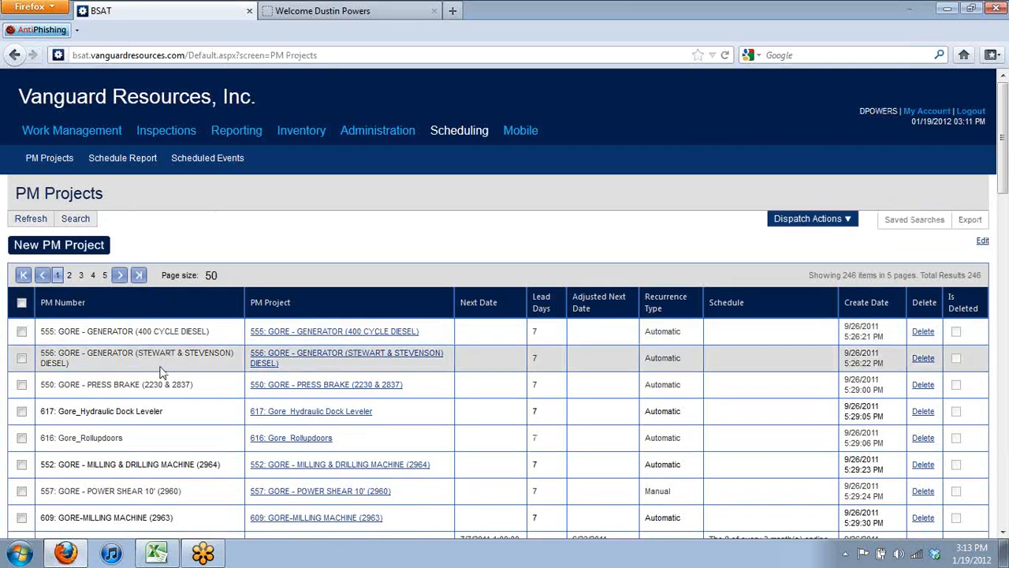
{"action": "left_click", "coordinate": [344, 354]}
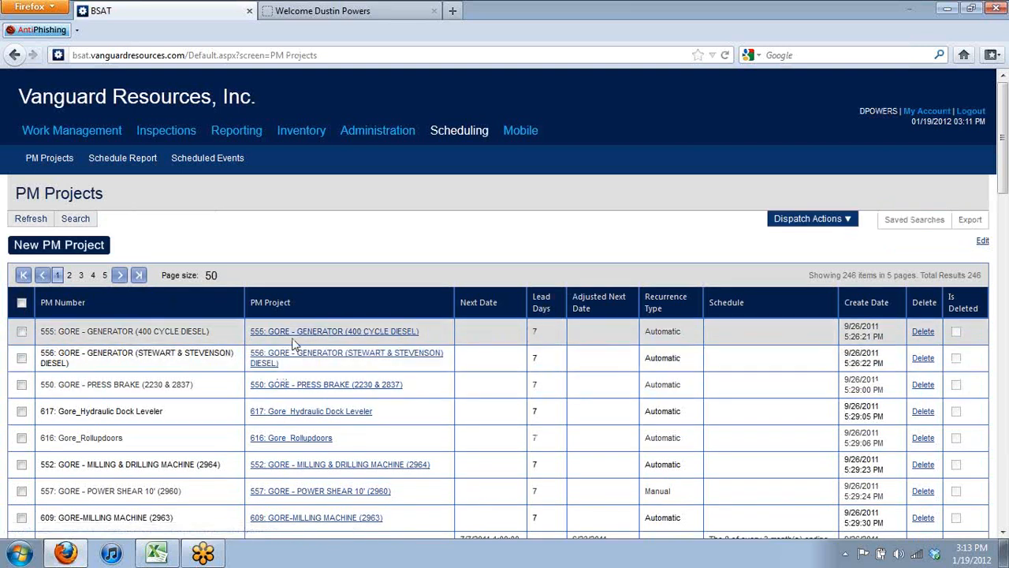
{"action": "left_click", "coordinate": [339, 332]}
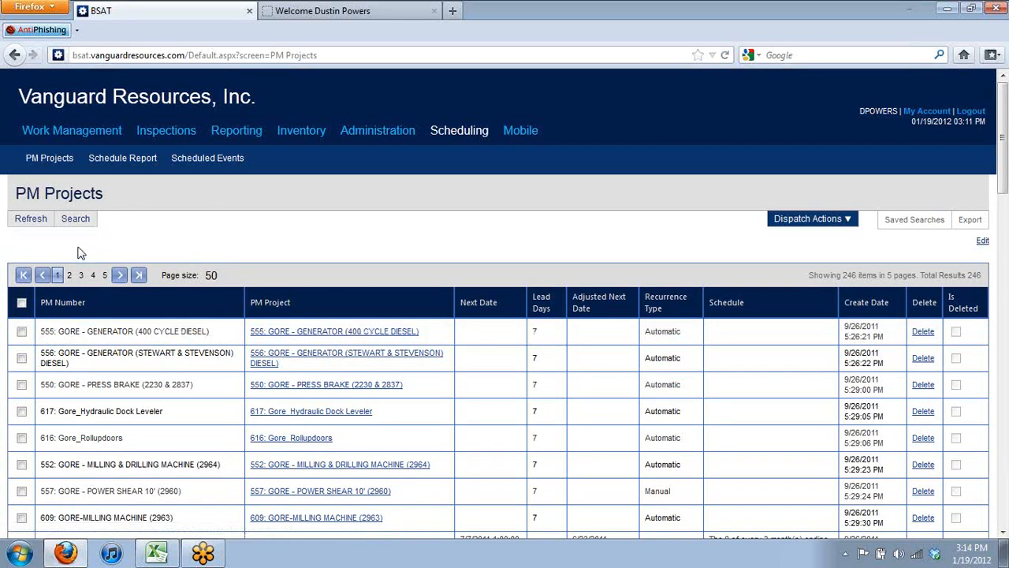
{"action": "left_click", "coordinate": [79, 251]}
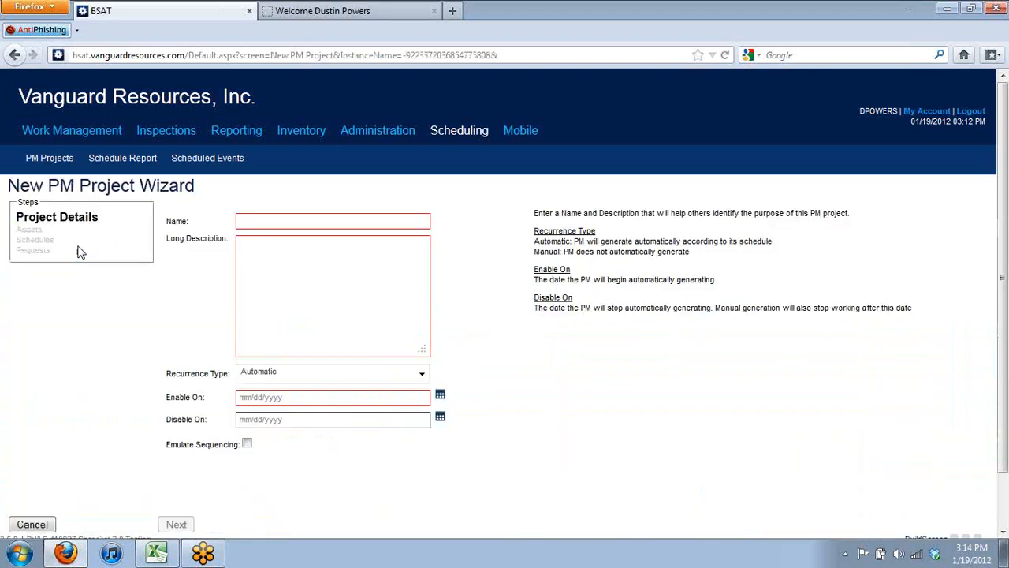
Name the project 'Test AHU' with description 'This is for our weekly sprocket training'
{"action": "left_click", "coordinate": [281, 222]}
{"action": "type", "text": "Test"}
{"action": "type", "text": " AHU"}
{"action": "type", "text": "This is "}
{"action": "type", "text": "for our weekly spro"}
{"action": "type", "text": "cket training"}
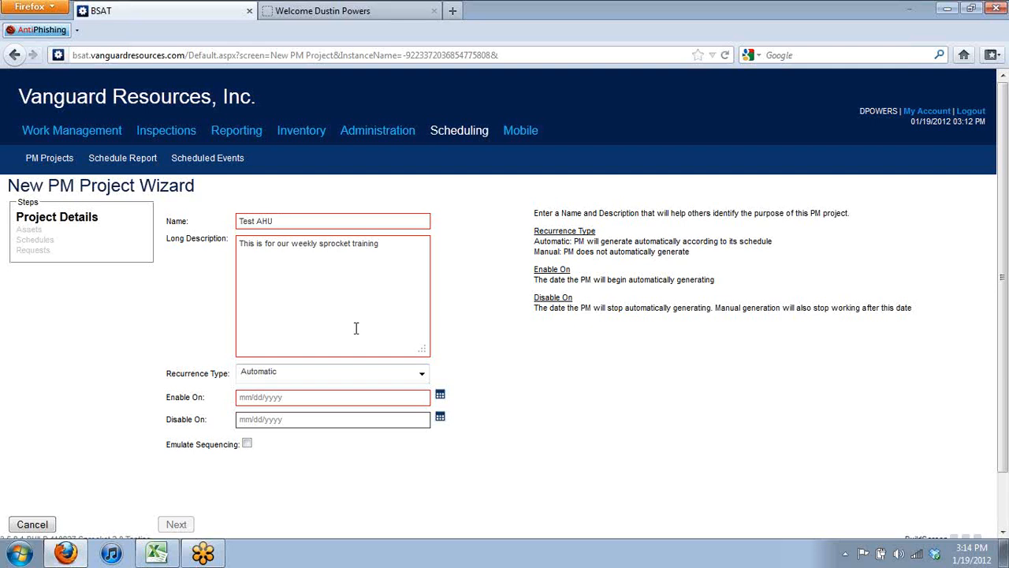
Keep Automatic recurrence, set Enable On to 01/20/2012, tick Emulate Sequencing, and continue to Assets
{"action": "left_click", "coordinate": [375, 383]}
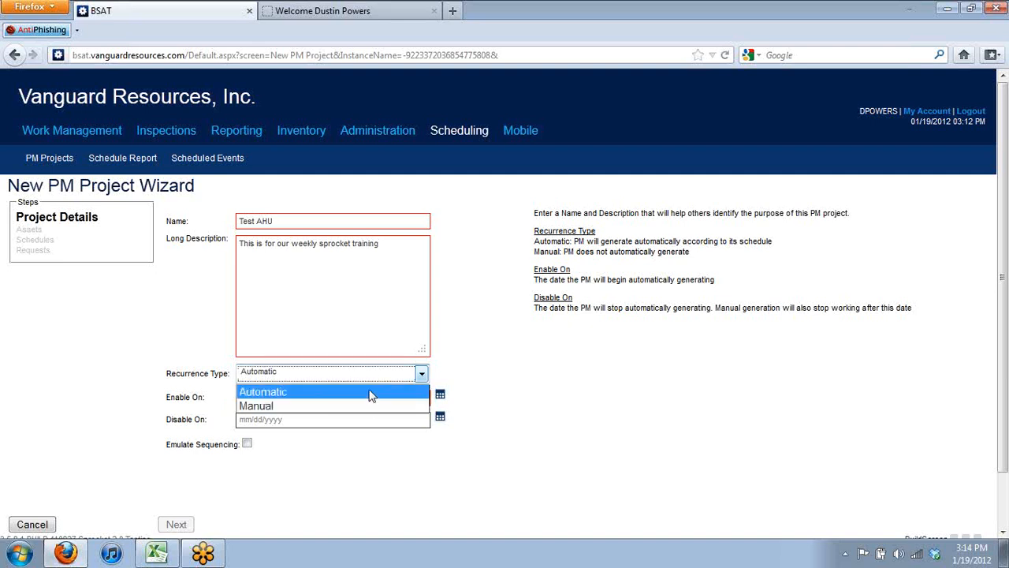
{"action": "left_click", "coordinate": [524, 402]}
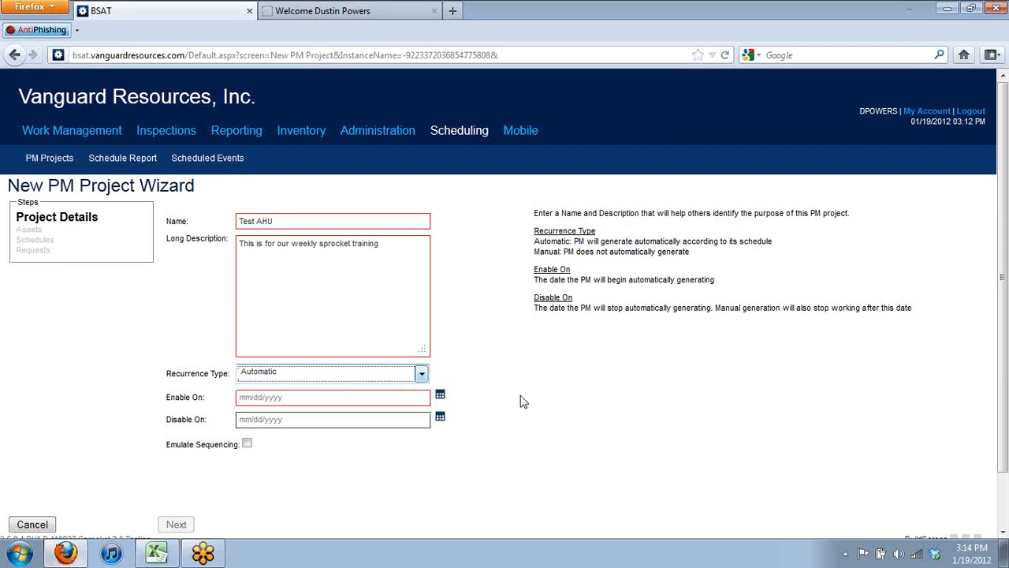
{"action": "left_click", "coordinate": [359, 399]}
{"action": "left_click", "coordinate": [439, 397]}
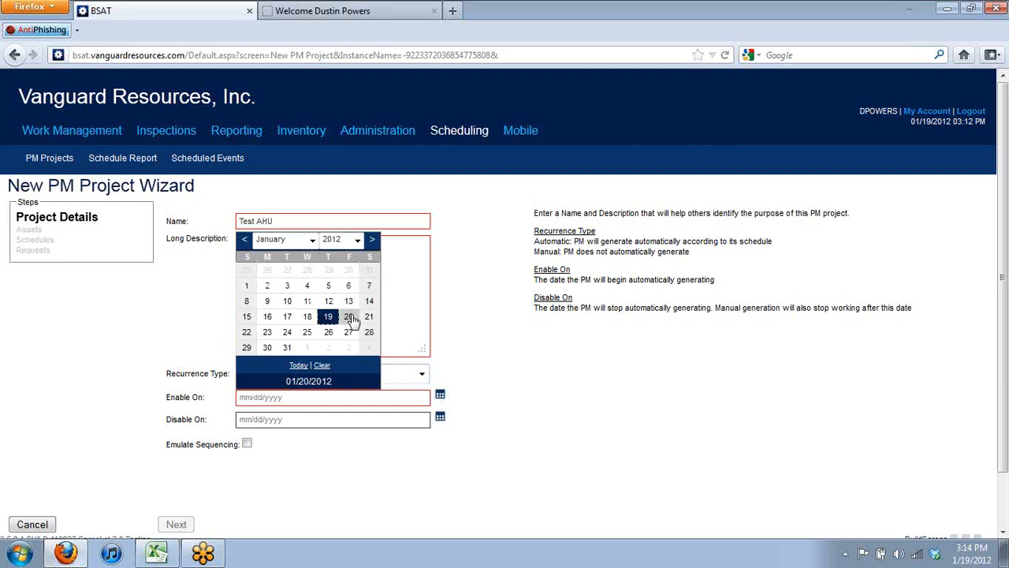
{"action": "left_click", "coordinate": [349, 317]}
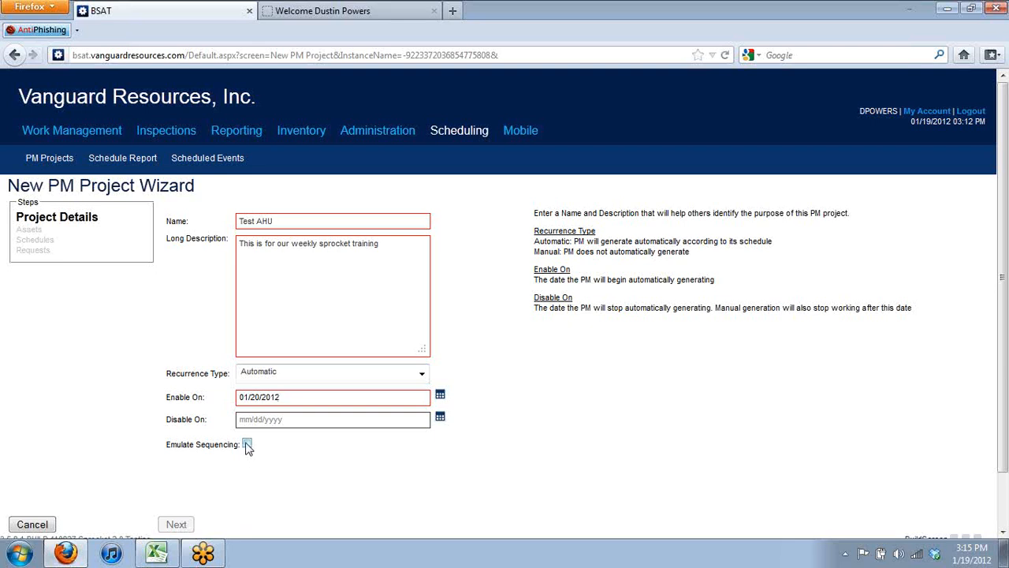
{"action": "left_click", "coordinate": [247, 445]}
{"action": "left_click", "coordinate": [168, 532]}
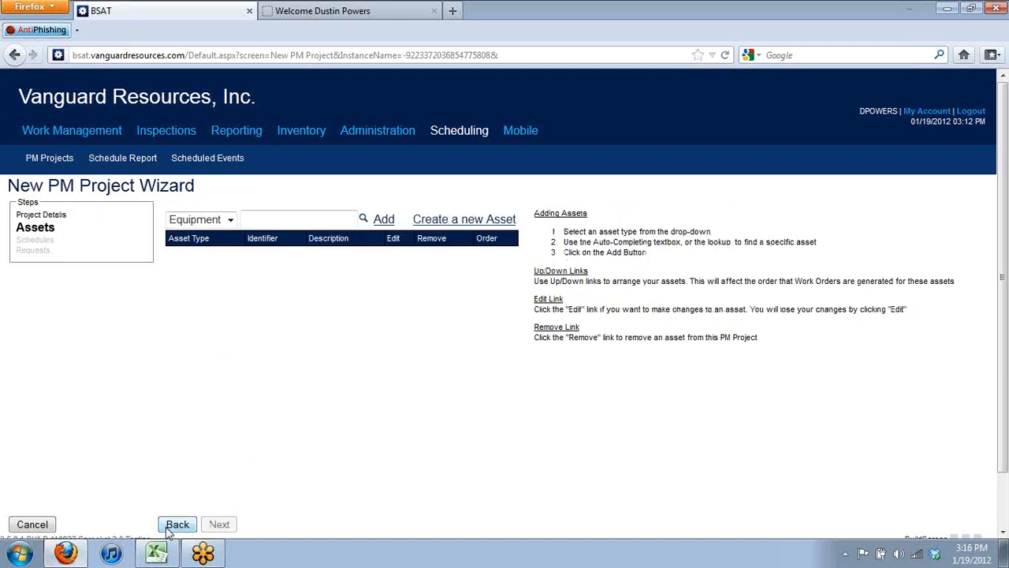
Add air handlers AHU-17 and AHU-19 as project assets, then advance to Schedules
{"action": "left_click", "coordinate": [305, 222]}
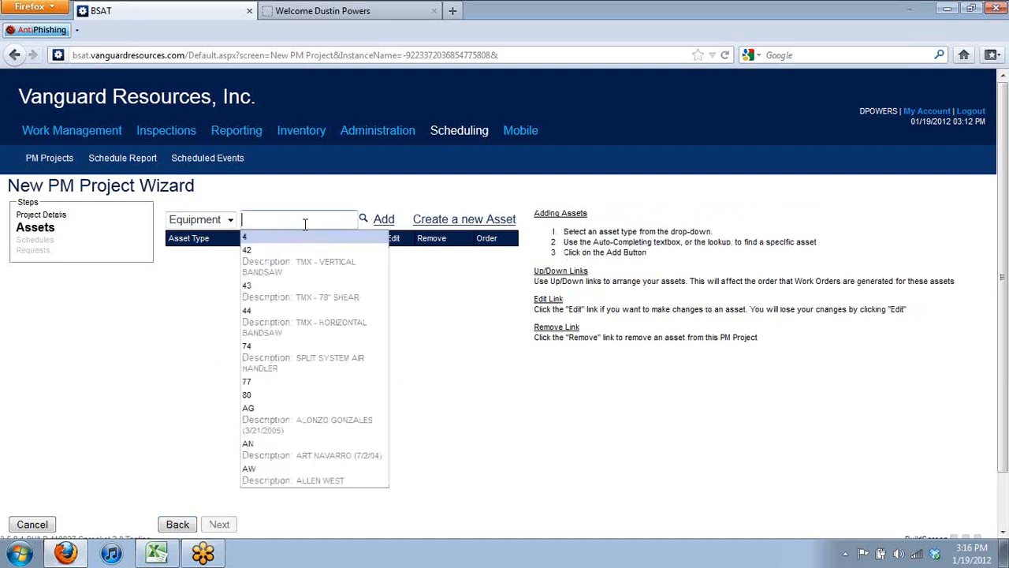
{"action": "type", "text": "ahu"}
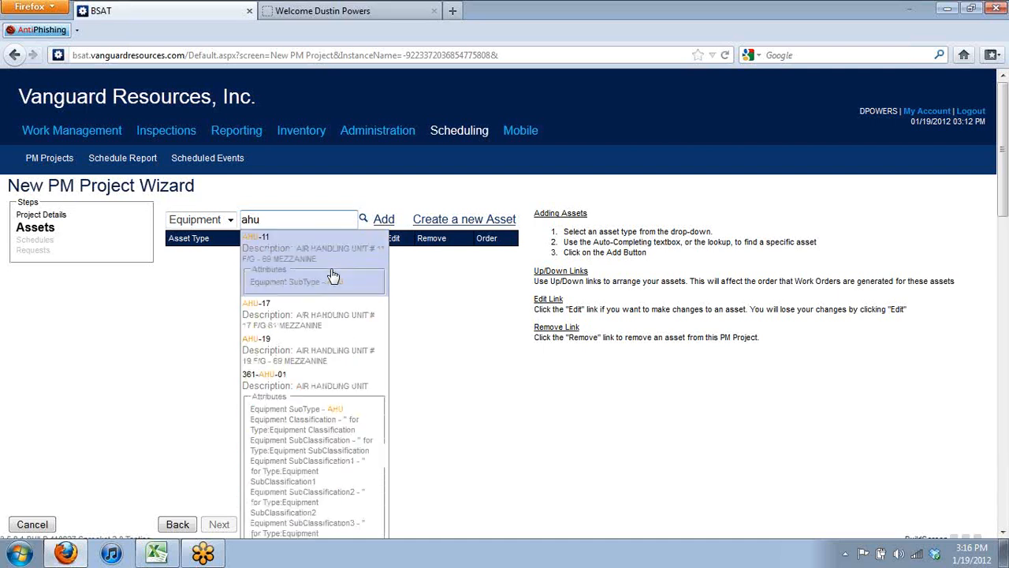
{"action": "left_click", "coordinate": [332, 320]}
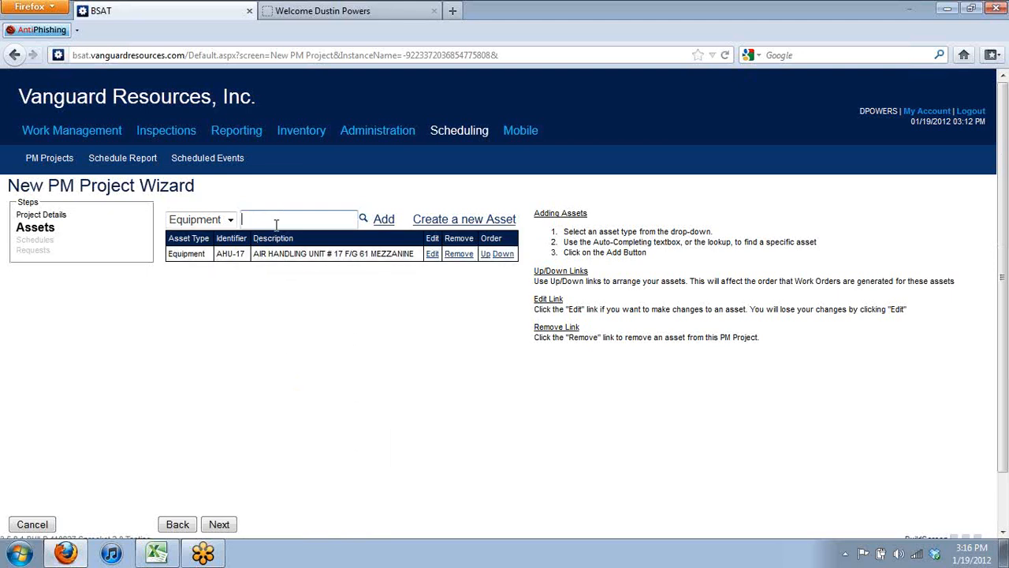
{"action": "type", "text": "ahu"}
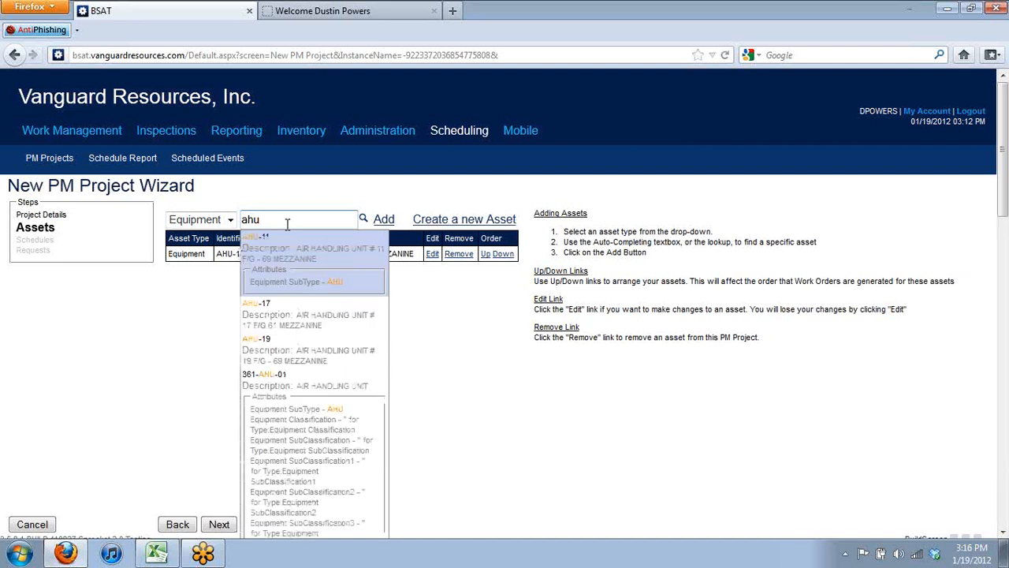
{"action": "left_click", "coordinate": [313, 364]}
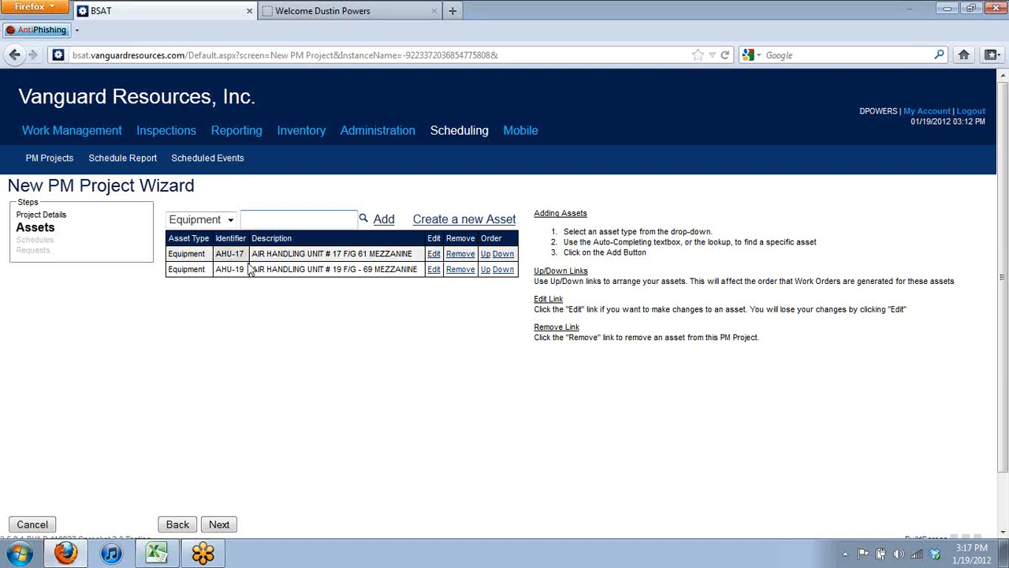
{"action": "left_click", "coordinate": [234, 532]}
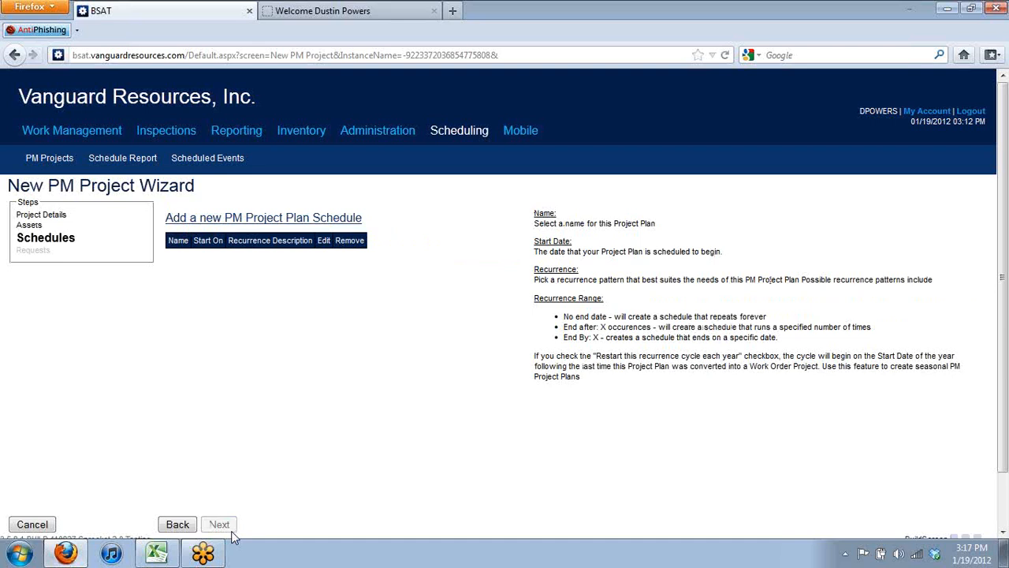
Save schedule 'Quarterly AHU PM' starting 01/20/2012, recurring monthly on day 20 every 3 months
{"action": "left_click", "coordinate": [280, 221]}
{"action": "left_click", "coordinate": [288, 252]}
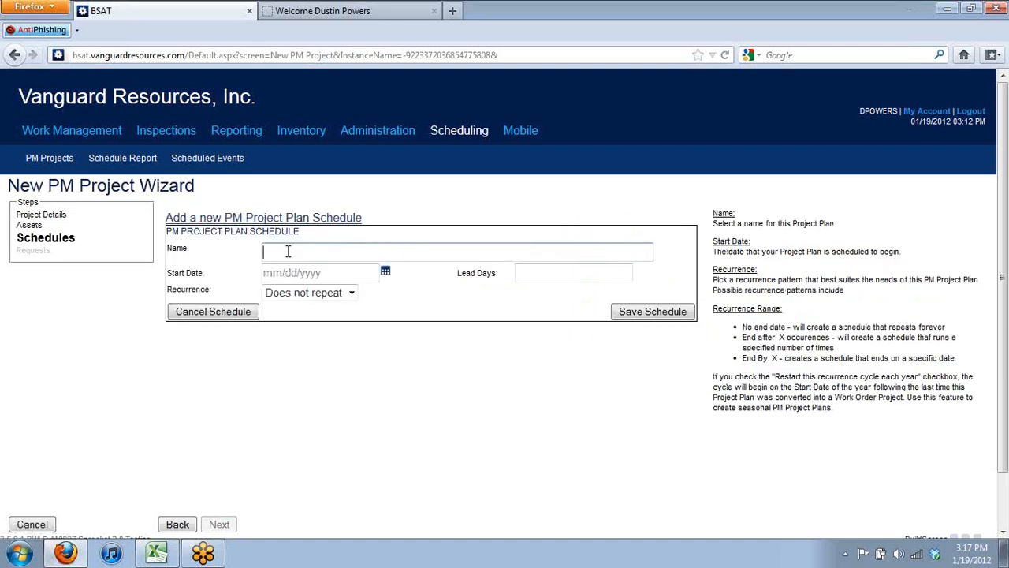
{"action": "type", "text": "Quarterly AHU PM"}
{"action": "left_click", "coordinate": [385, 272]}
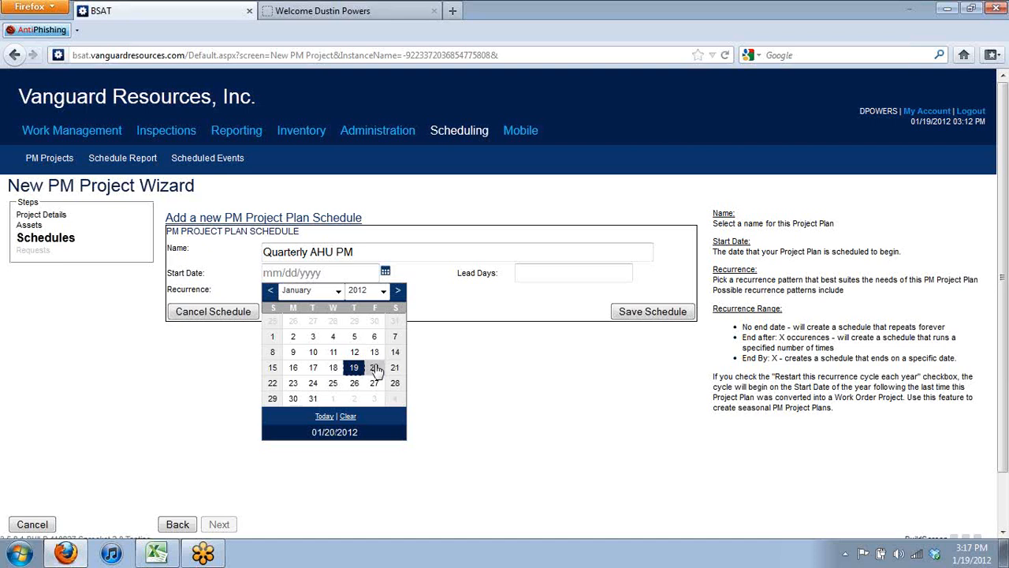
{"action": "left_click", "coordinate": [374, 368]}
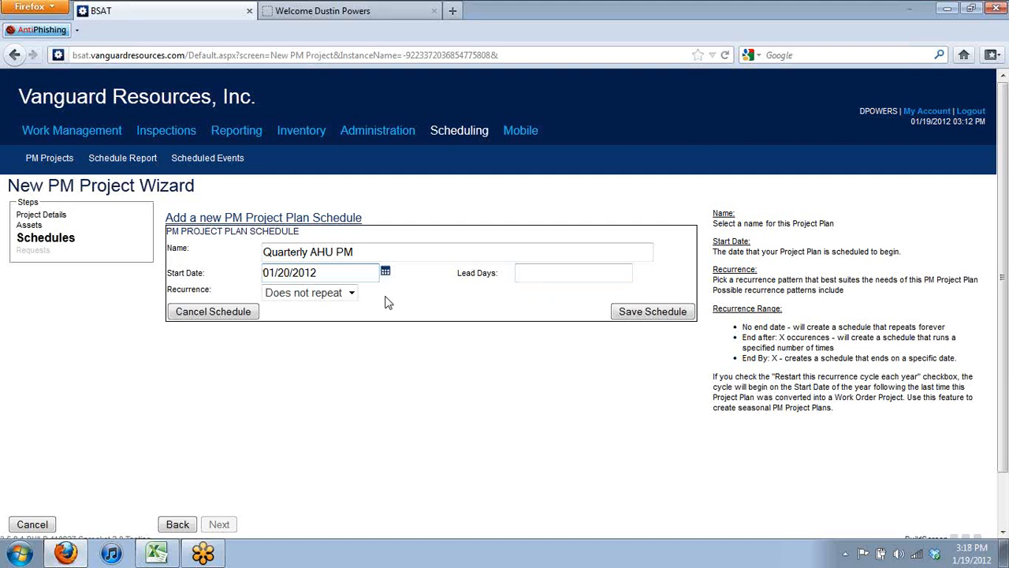
{"action": "left_click", "coordinate": [352, 293]}
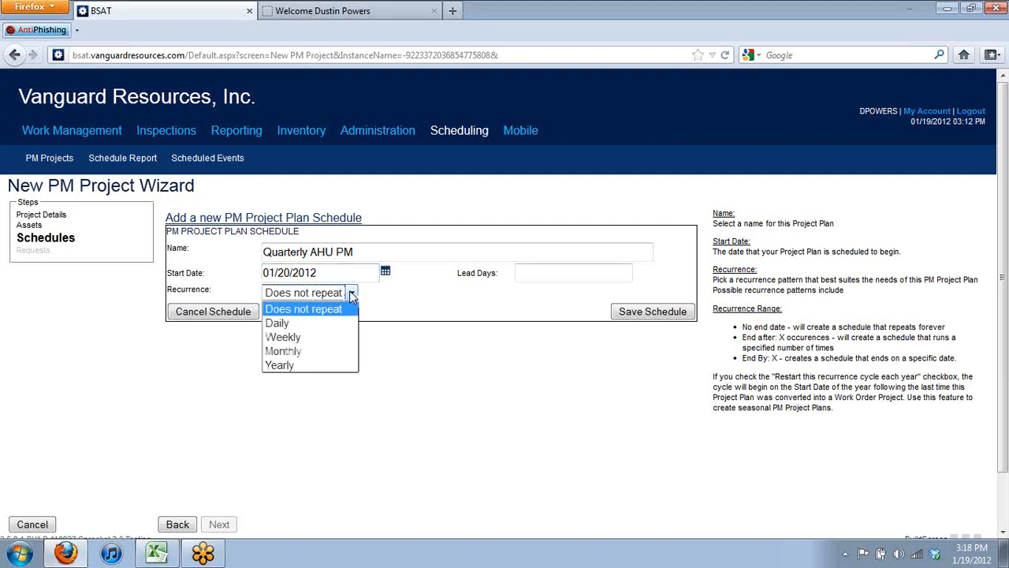
{"action": "left_click", "coordinate": [319, 350]}
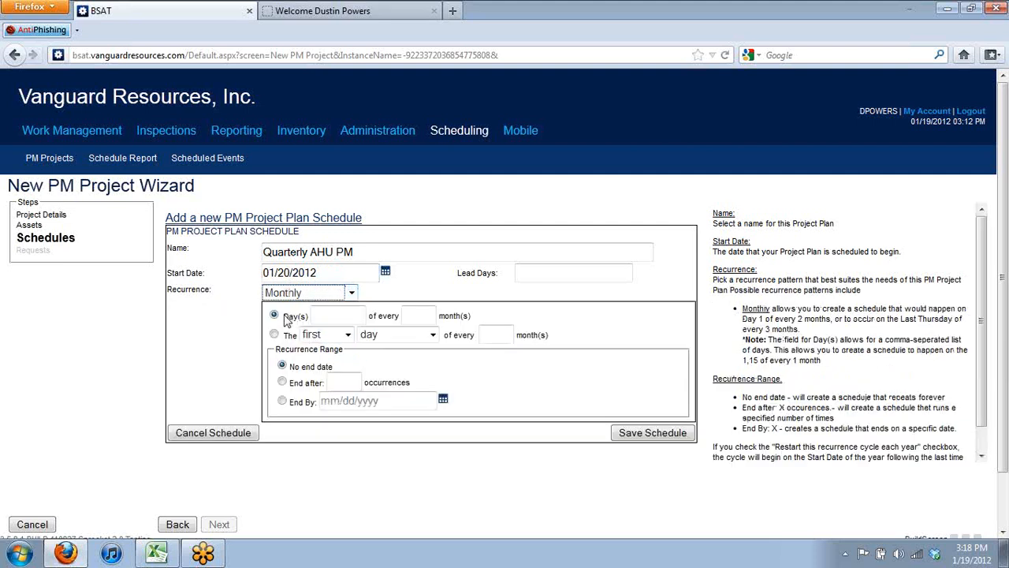
{"action": "left_click", "coordinate": [328, 313]}
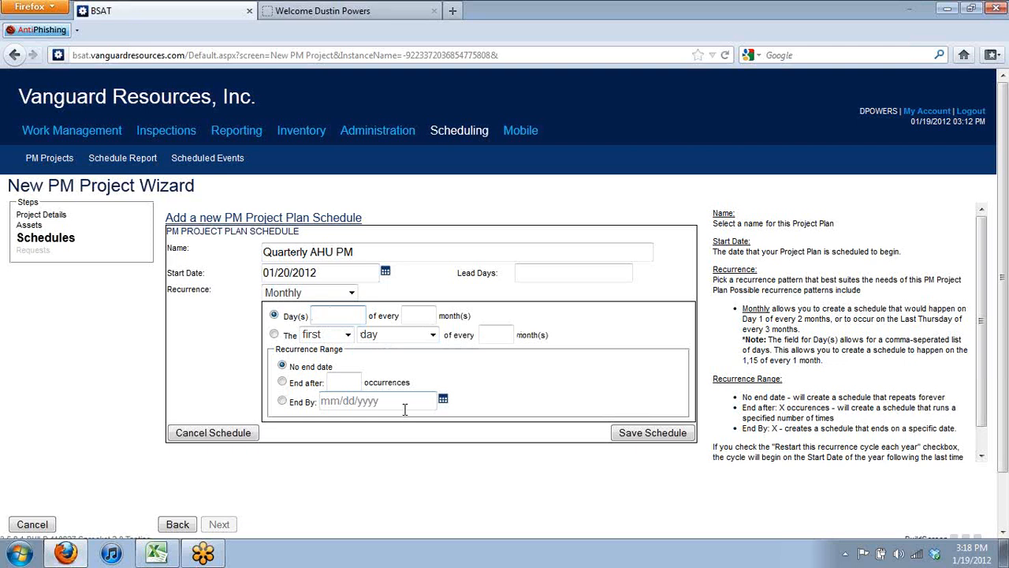
{"action": "type", "text": "20"}
{"action": "left_click", "coordinate": [433, 316]}
{"action": "type", "text": "3"}
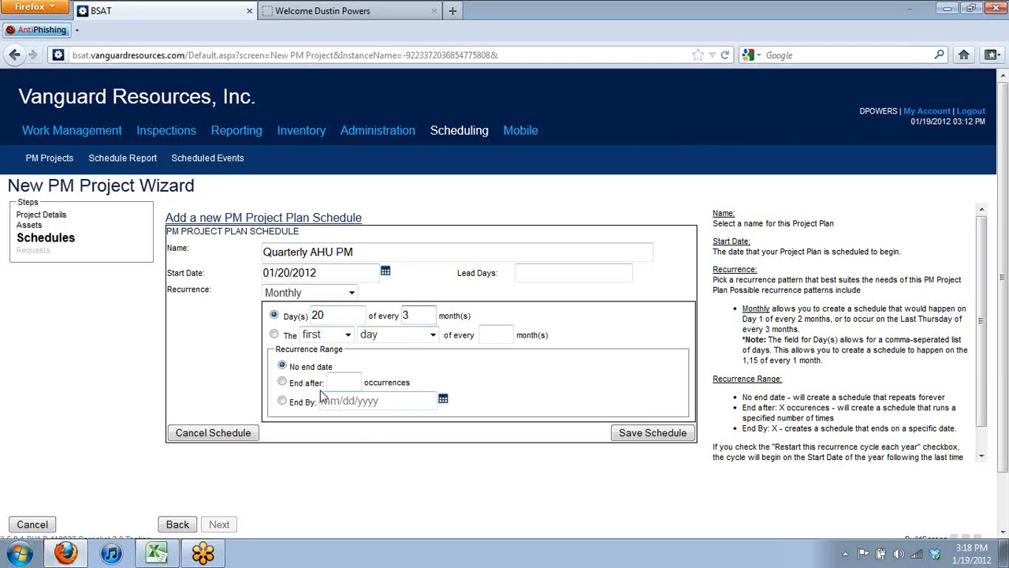
{"action": "left_click", "coordinate": [655, 433]}
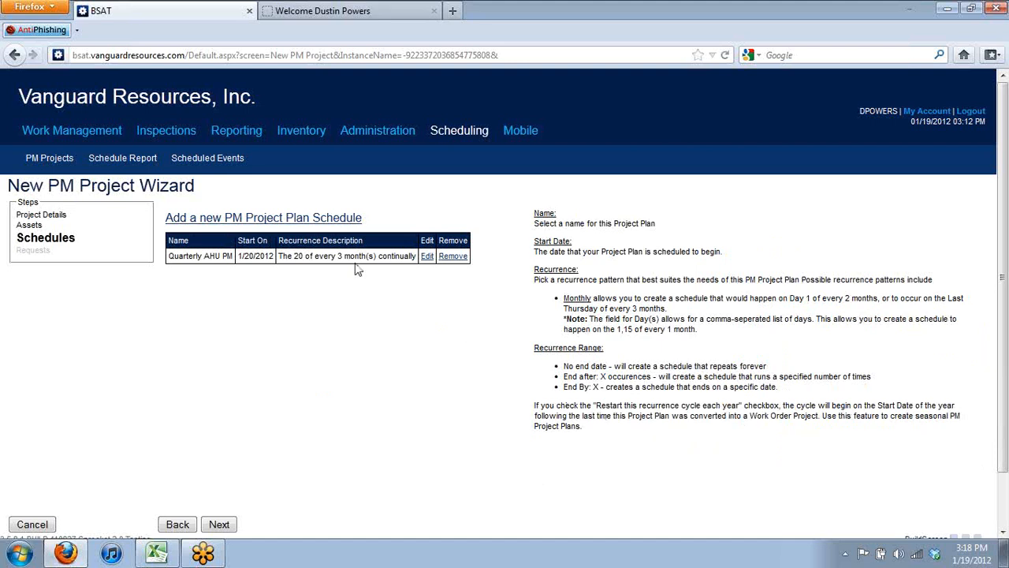
Save schedule 'Annual AHU PM' starting 03/20/2012 every 12 months, then go to Requests
{"action": "left_click", "coordinate": [307, 220]}
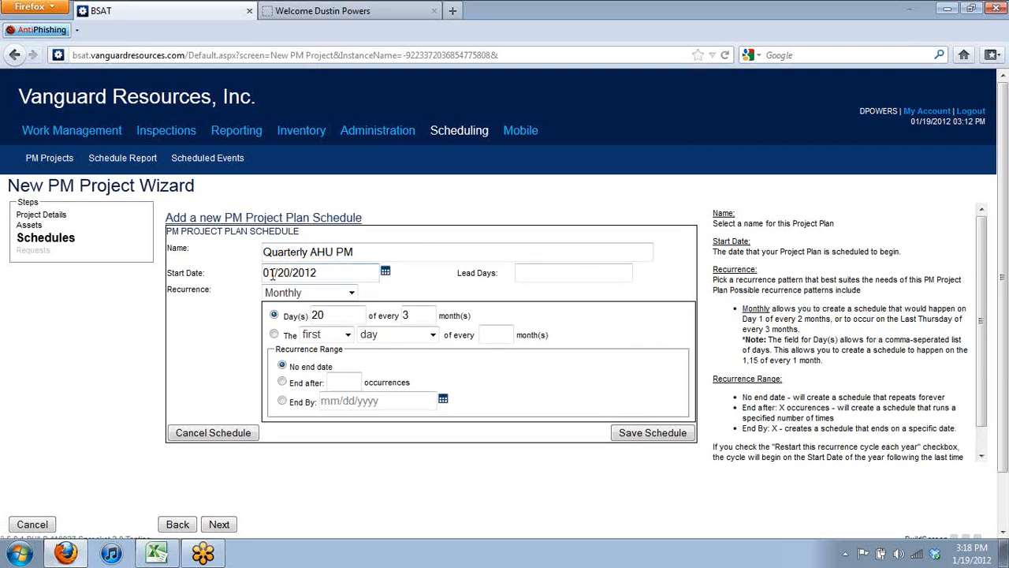
{"action": "left_click_drag", "start_coordinate": [271, 274], "coordinate": [233, 281]}
{"action": "type", "text": "0"}
{"action": "key", "text": "BackSpace"}
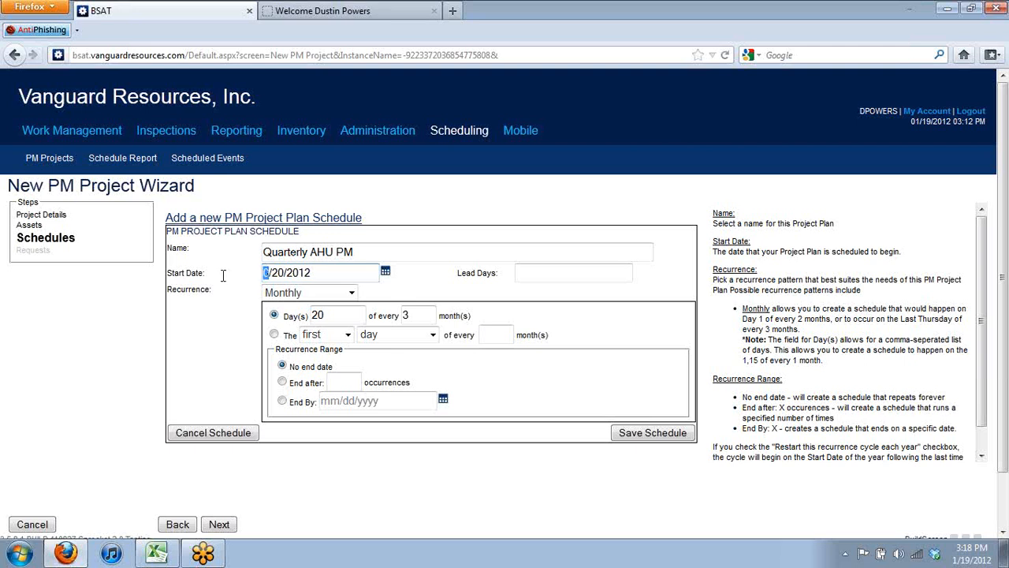
{"action": "type", "text": "3"}
{"action": "left_click", "coordinate": [340, 313]}
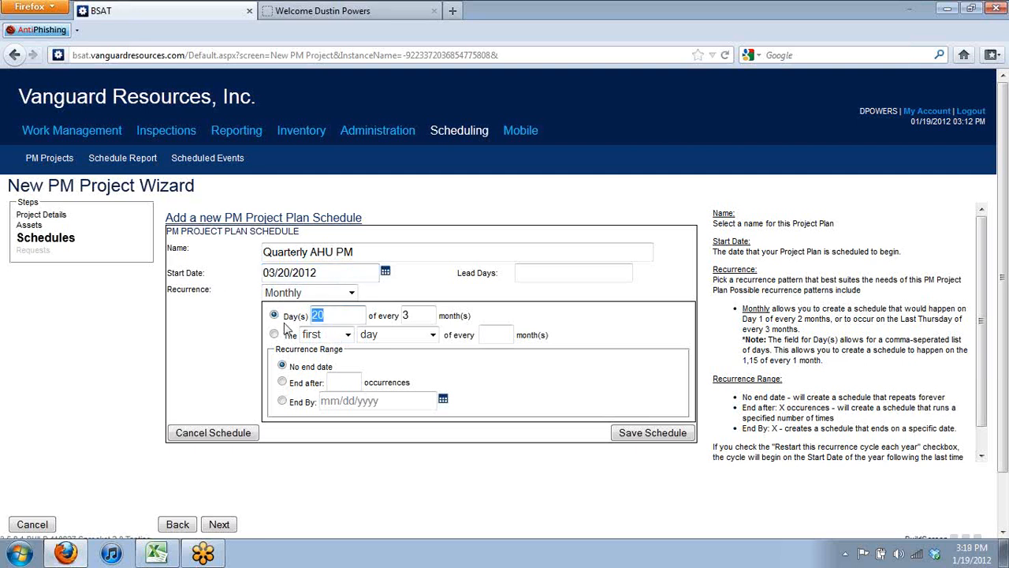
{"action": "double_click", "coordinate": [424, 314]}
{"action": "type", "text": "12"}
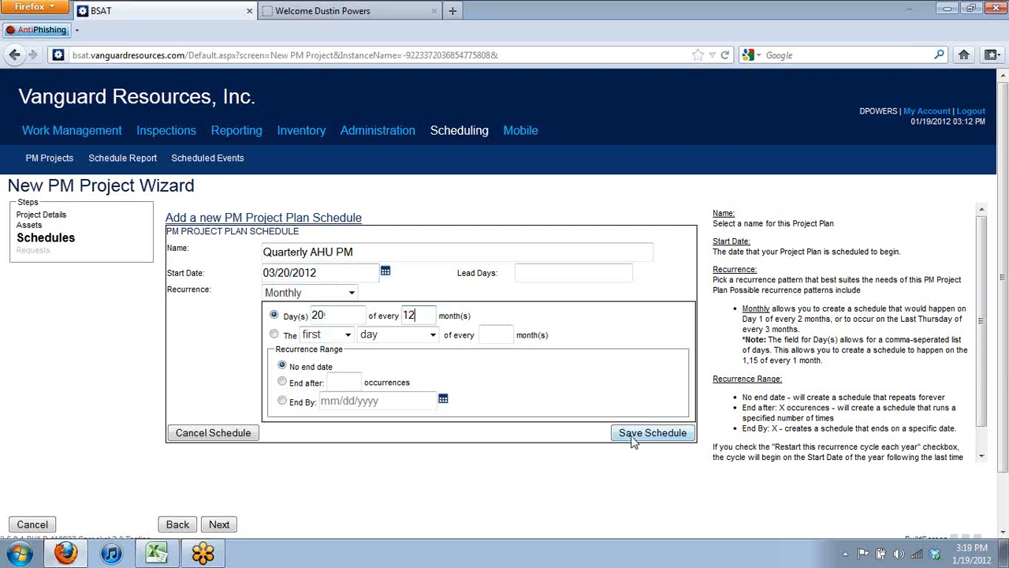
{"action": "left_click_drag", "start_coordinate": [310, 253], "coordinate": [241, 256]}
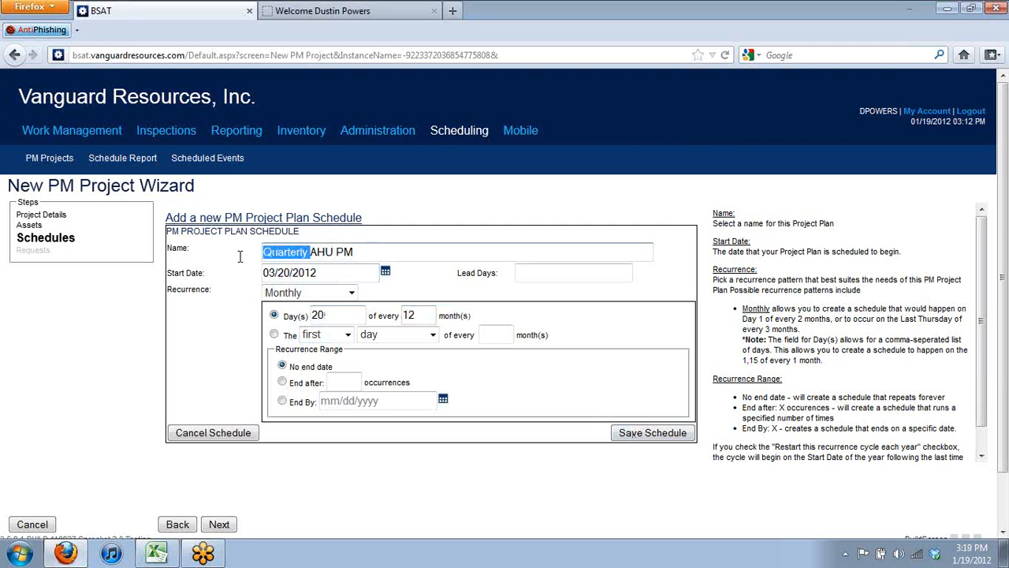
{"action": "type", "text": "Annual"}
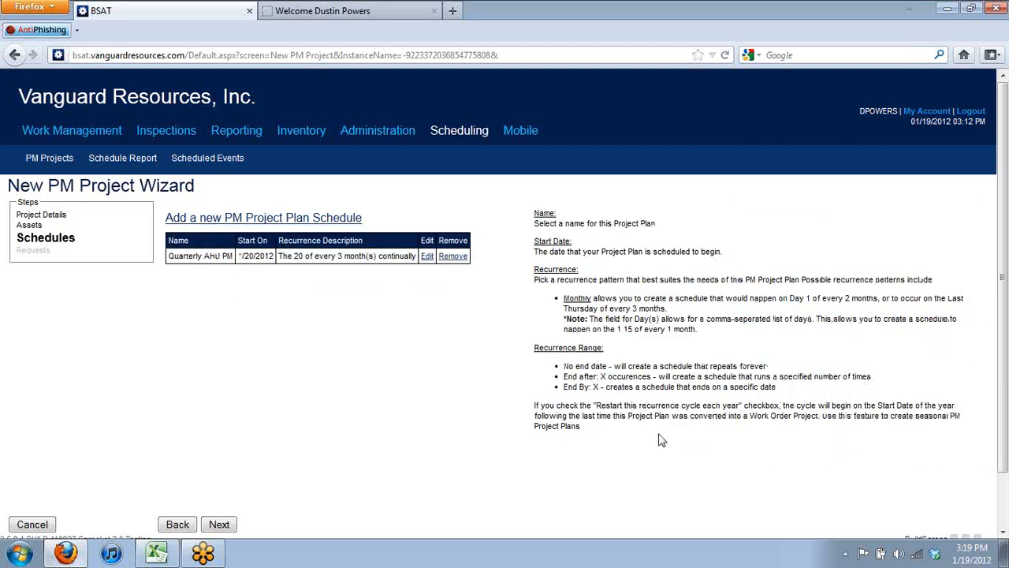
{"action": "left_click", "coordinate": [659, 434]}
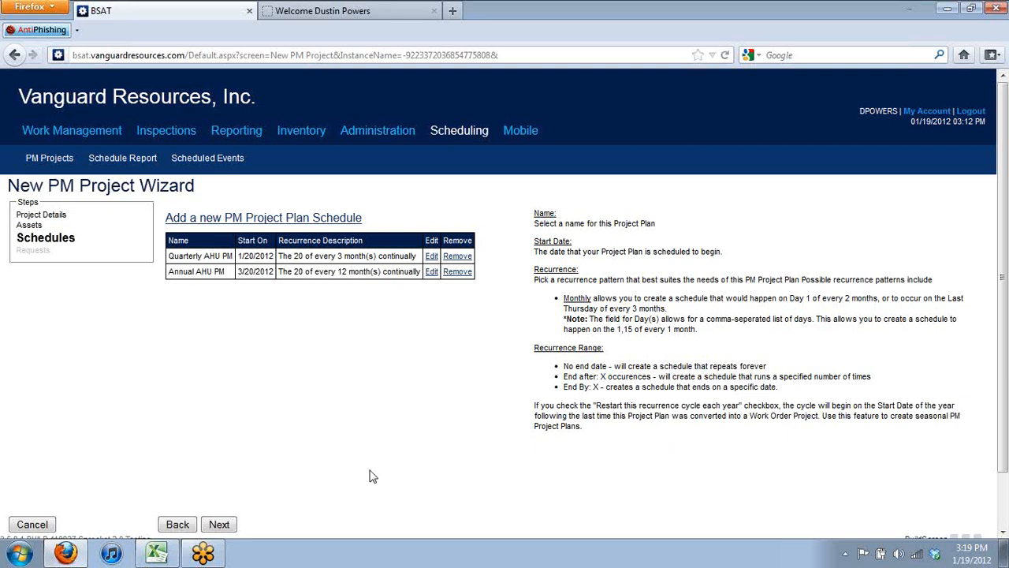
{"action": "left_click", "coordinate": [221, 526]}
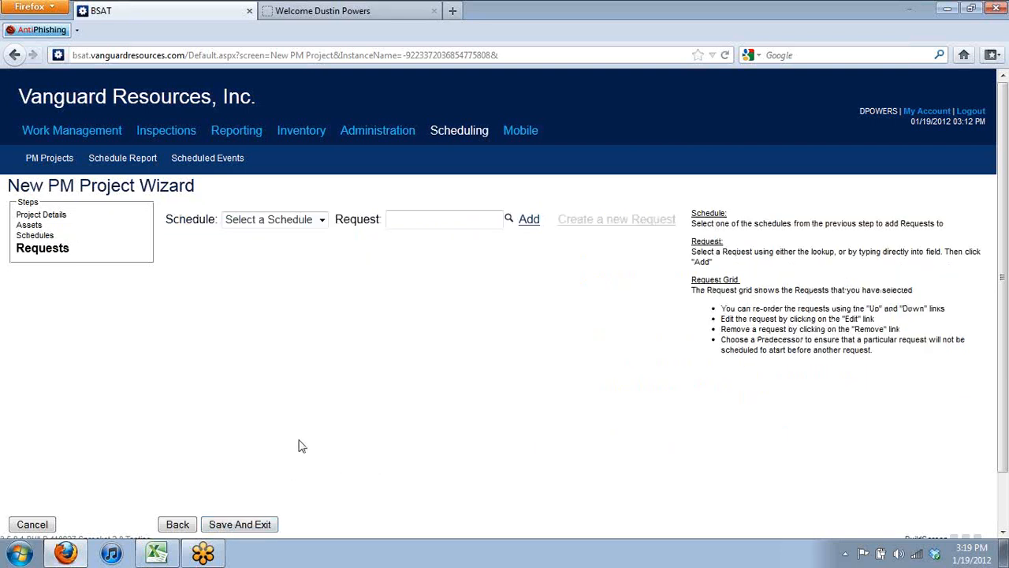
Attach request AHU_Q (LP) to the Quarterly AHU PM schedule
{"action": "left_click", "coordinate": [320, 224]}
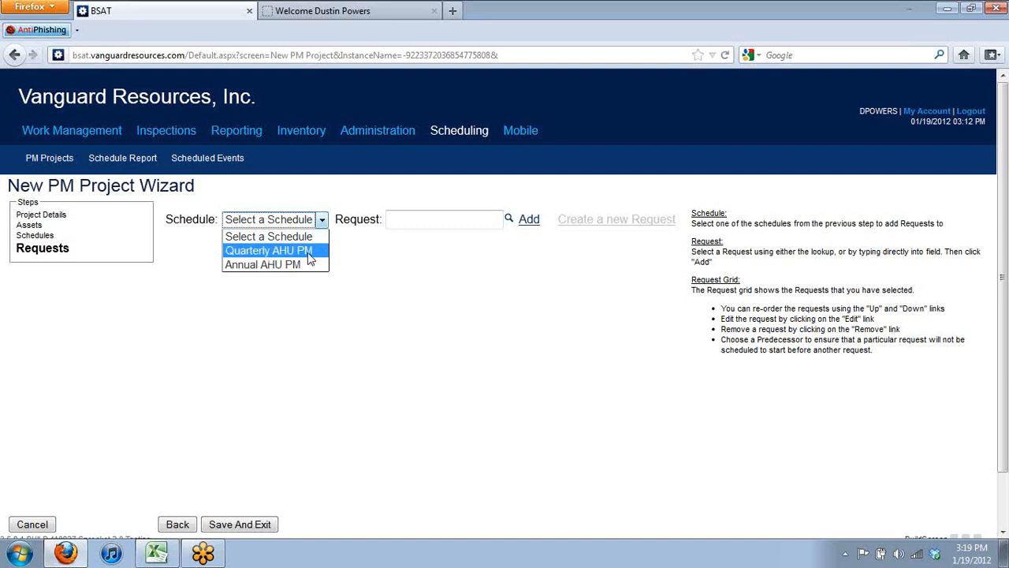
{"action": "left_click", "coordinate": [308, 251]}
{"action": "left_click", "coordinate": [410, 216]}
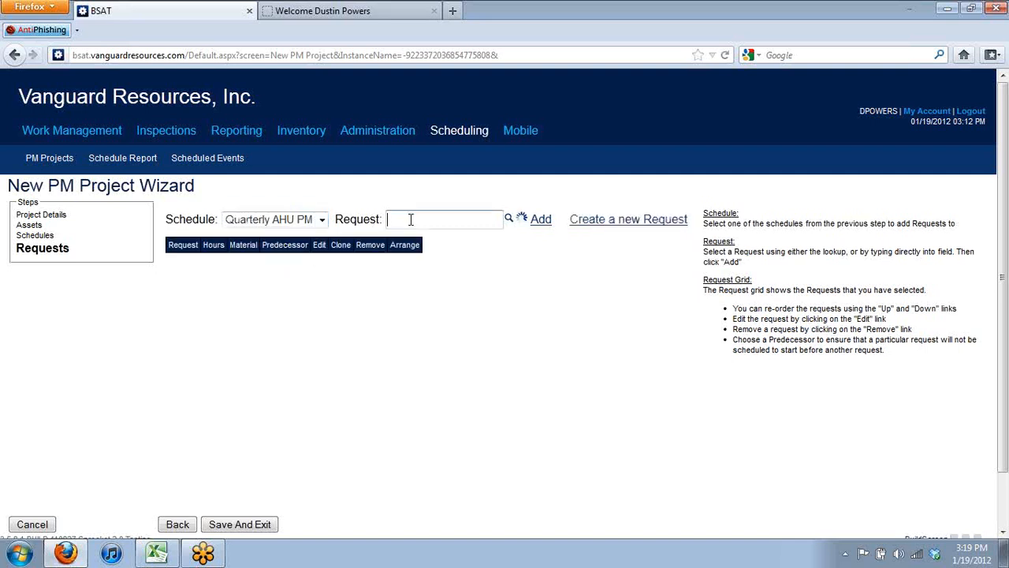
{"action": "type", "text": "ahu"}
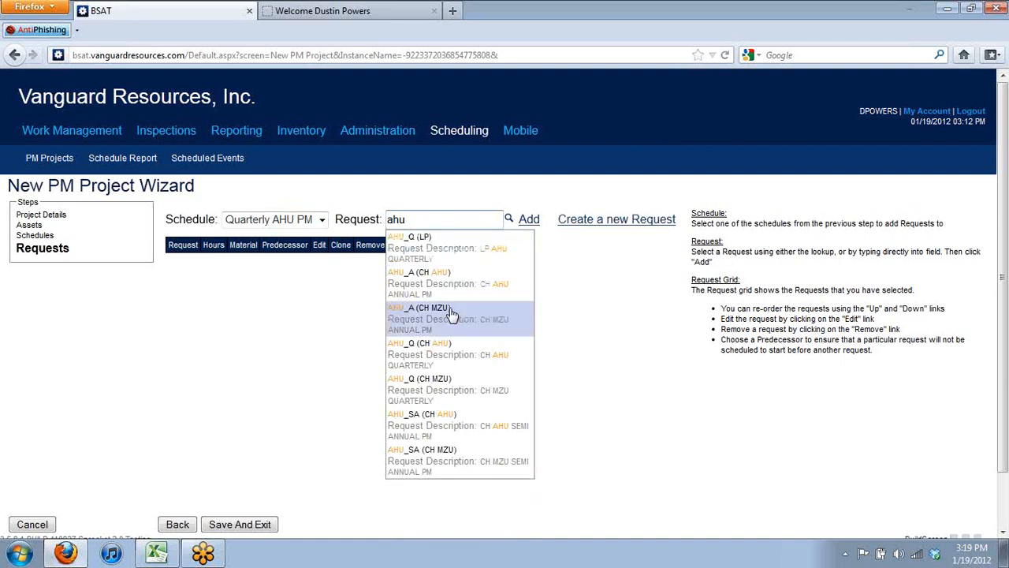
{"action": "left_click", "coordinate": [451, 261]}
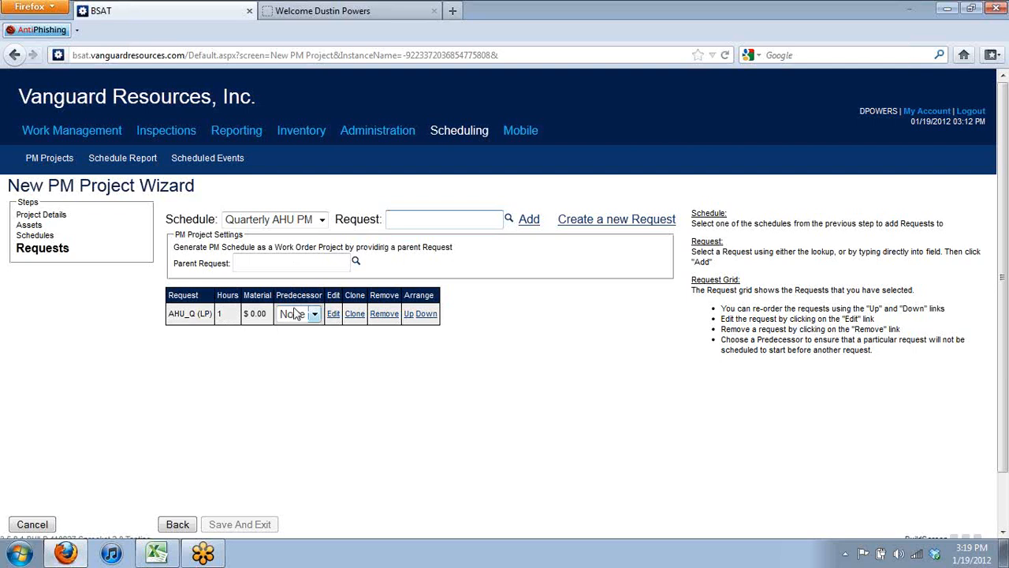
Attach request AHU_A (CH AHU) to Annual AHU PM and save the PM project
{"action": "left_click", "coordinate": [323, 221]}
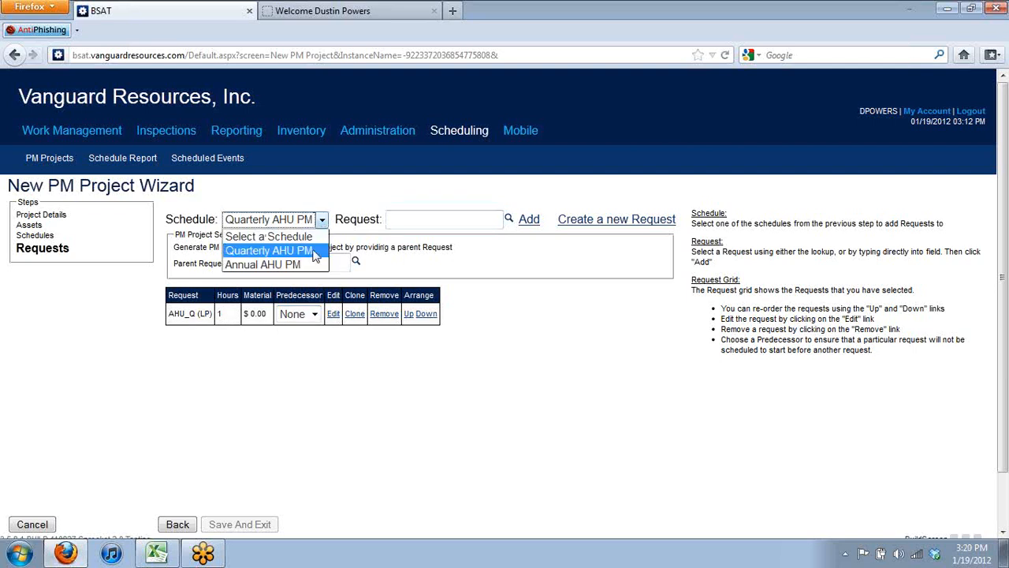
{"action": "left_click", "coordinate": [314, 247]}
{"action": "left_click", "coordinate": [313, 227]}
{"action": "left_click", "coordinate": [272, 264]}
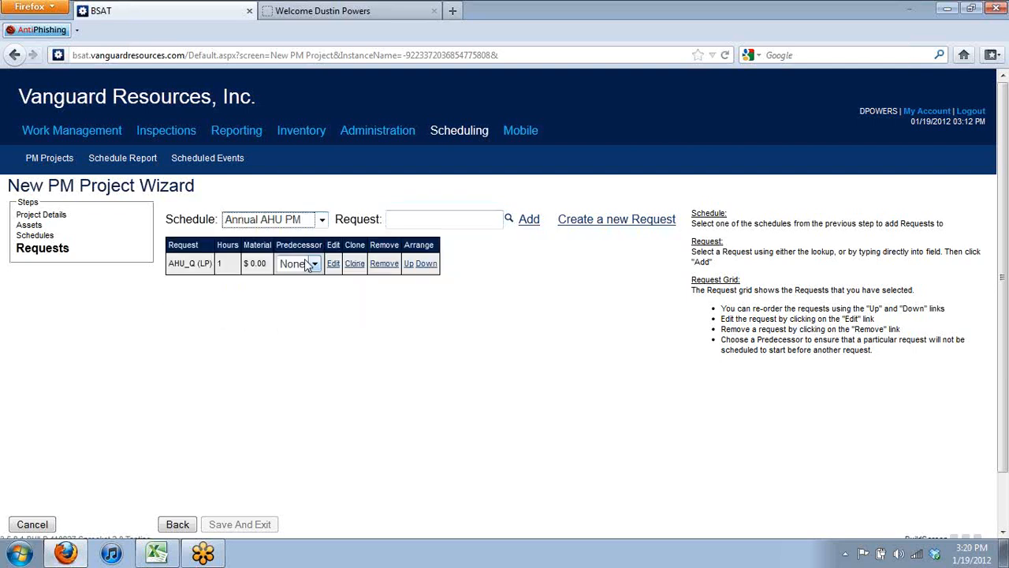
{"action": "left_click", "coordinate": [414, 221]}
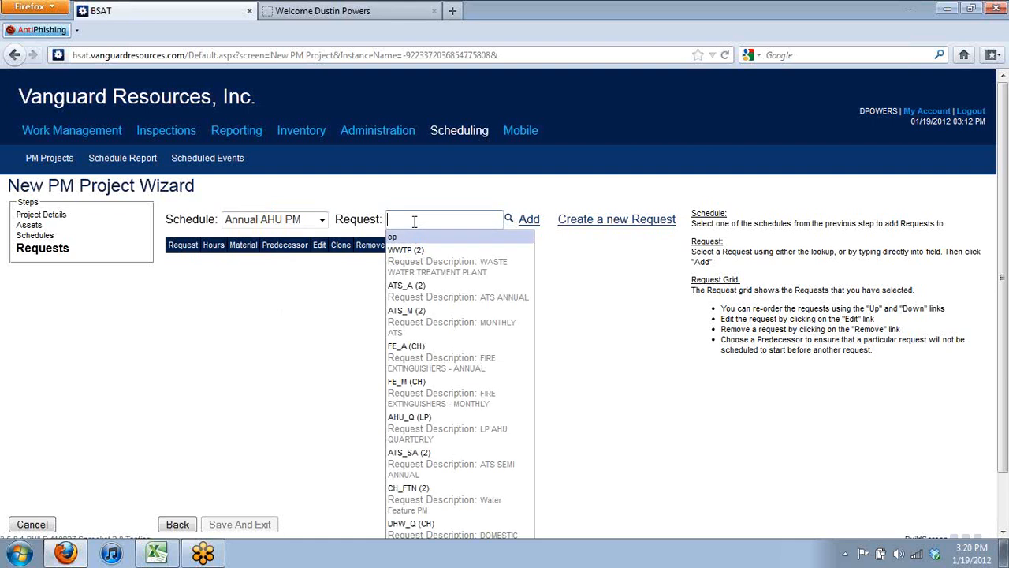
{"action": "type", "text": "ahu"}
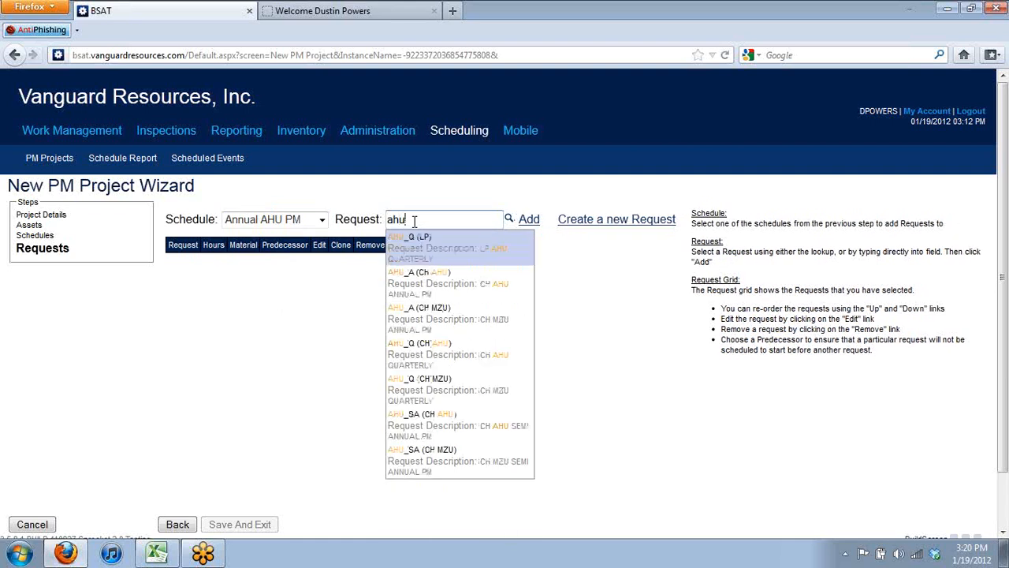
{"action": "left_click", "coordinate": [451, 290]}
{"action": "left_click", "coordinate": [524, 227]}
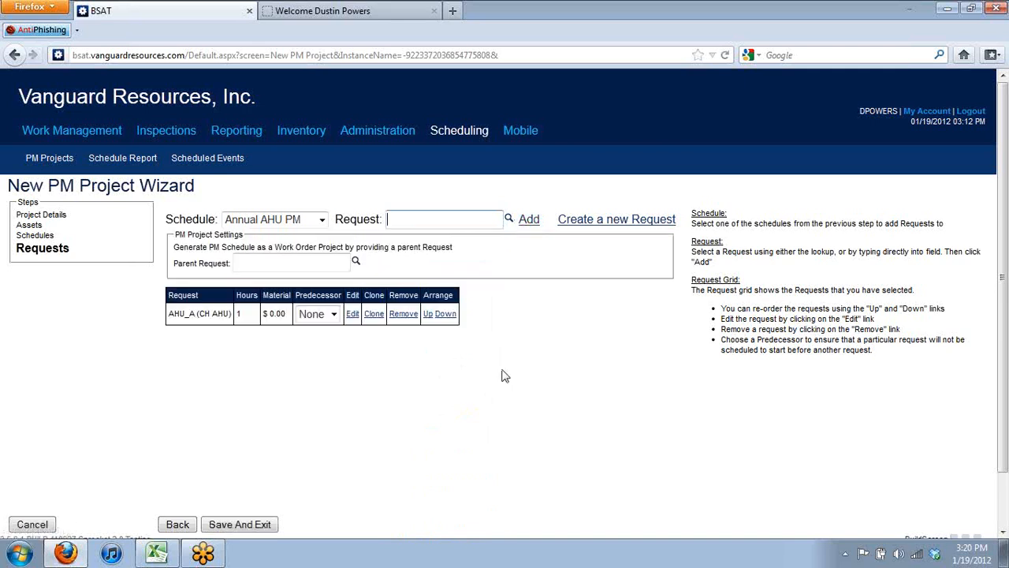
{"action": "left_click", "coordinate": [255, 528]}
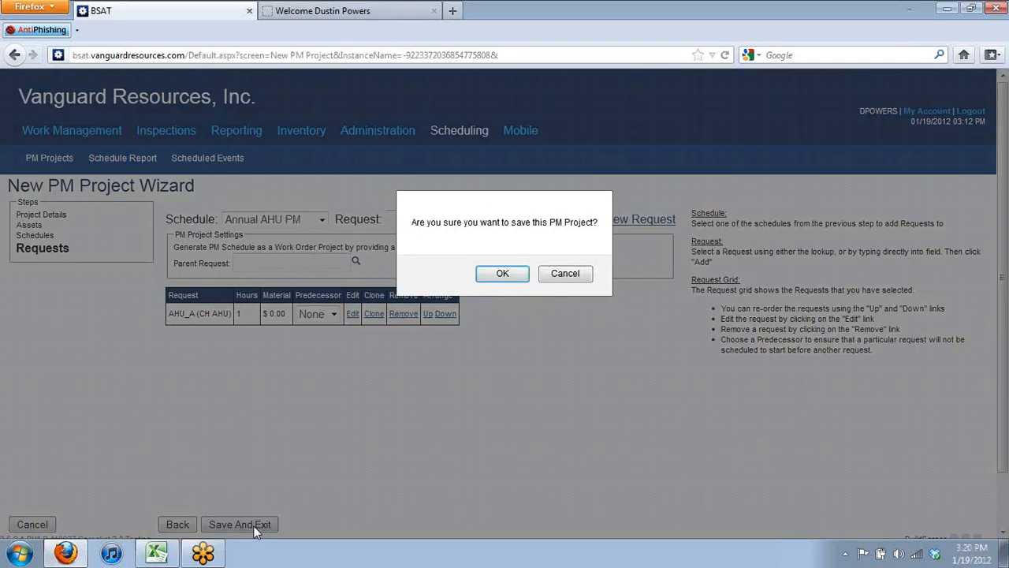
{"action": "left_click", "coordinate": [505, 275]}
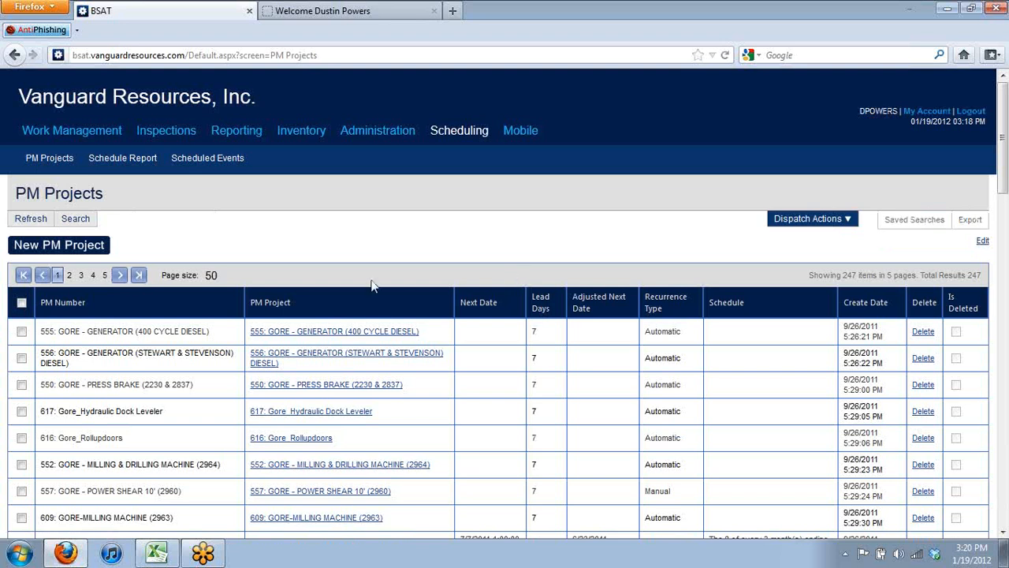
Open Administration's Requests list and search it for request AHU_Q.04
{"action": "left_click", "coordinate": [382, 133]}
{"action": "mouse_move", "coordinate": [97, 169]}
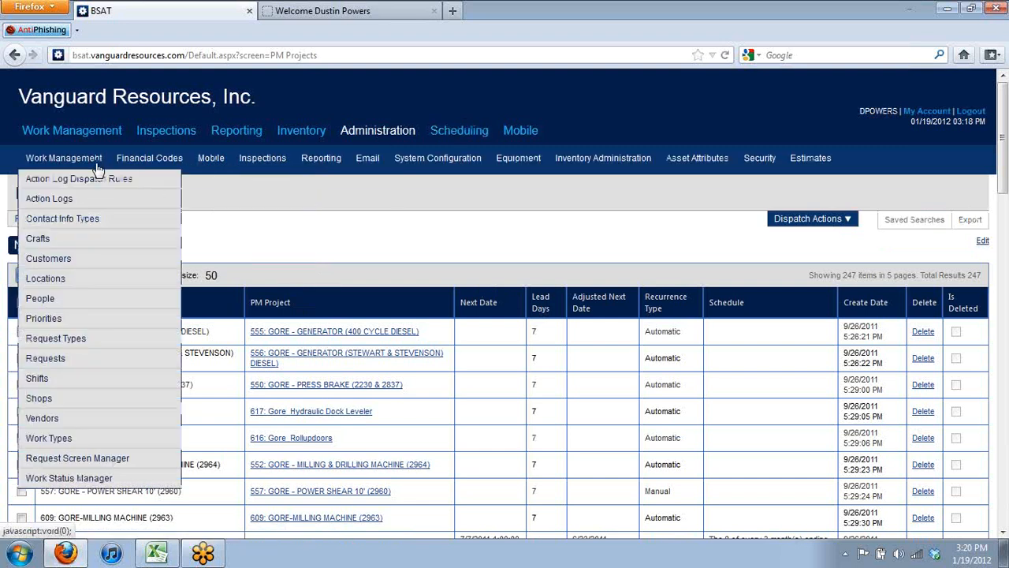
{"action": "left_click", "coordinate": [79, 361]}
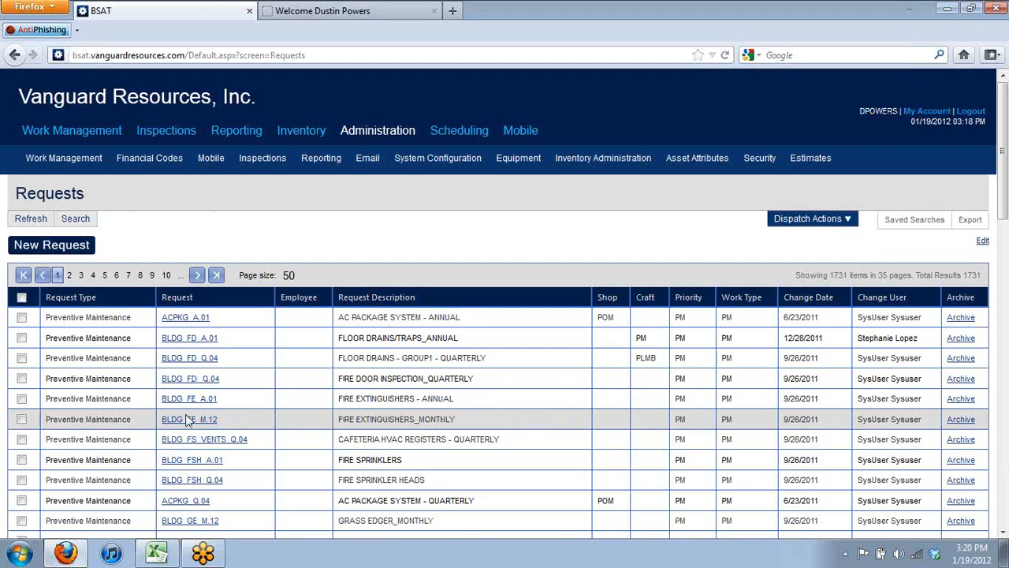
{"action": "left_click", "coordinate": [79, 220]}
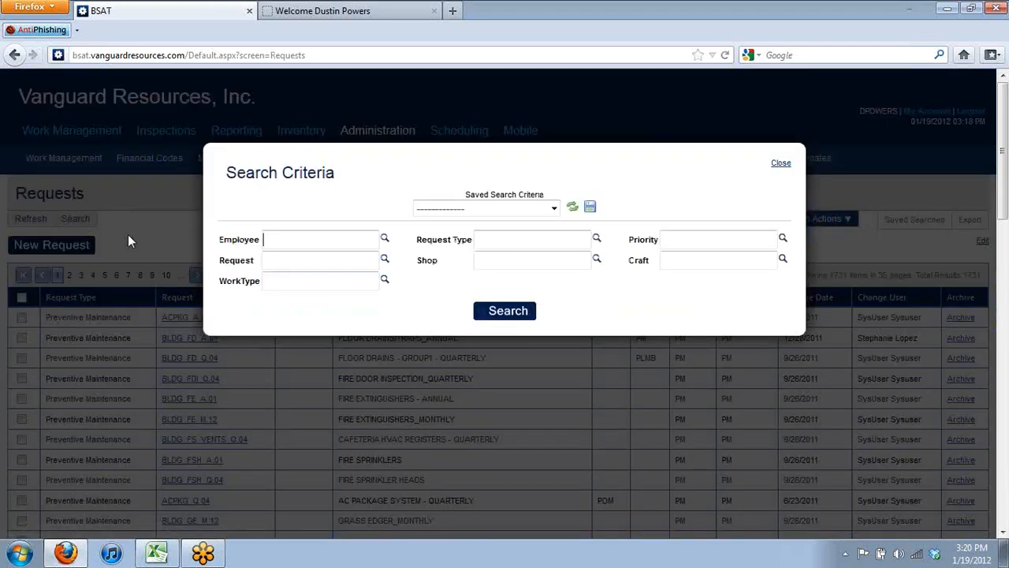
{"action": "left_click", "coordinate": [348, 252]}
{"action": "type", "text": "ahu"}
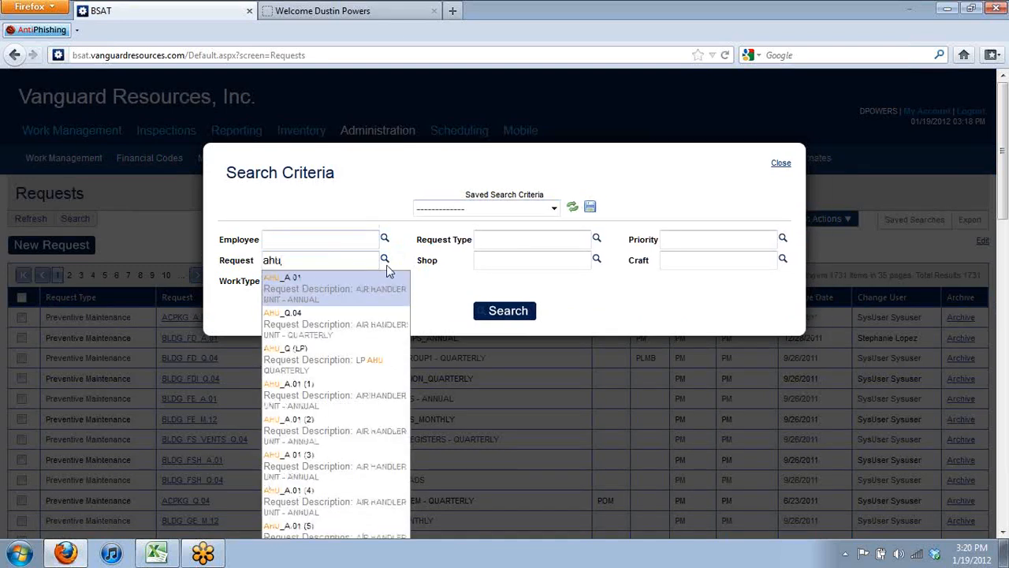
{"action": "left_click", "coordinate": [377, 334]}
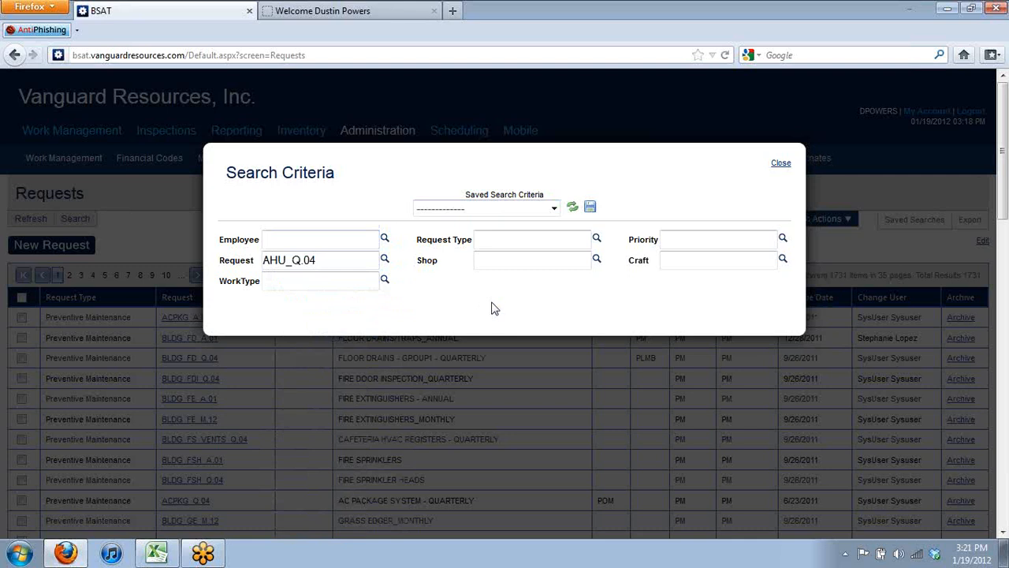
{"action": "left_click", "coordinate": [495, 312]}
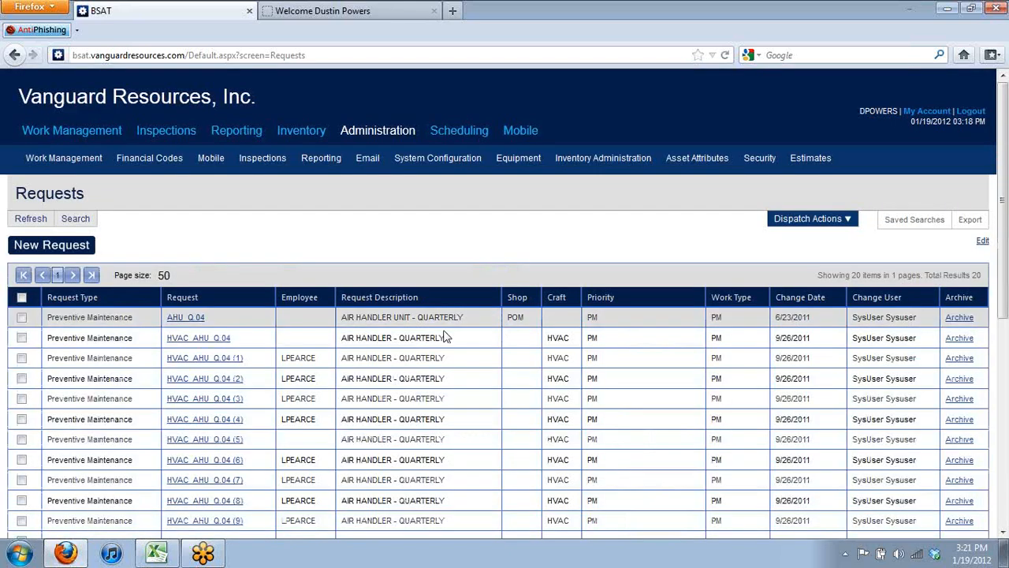
{"action": "triple_click", "coordinate": [207, 324]}
Open request AHU_Q.04 and scroll through its details and maintenance checklist
{"action": "left_click", "coordinate": [202, 320]}
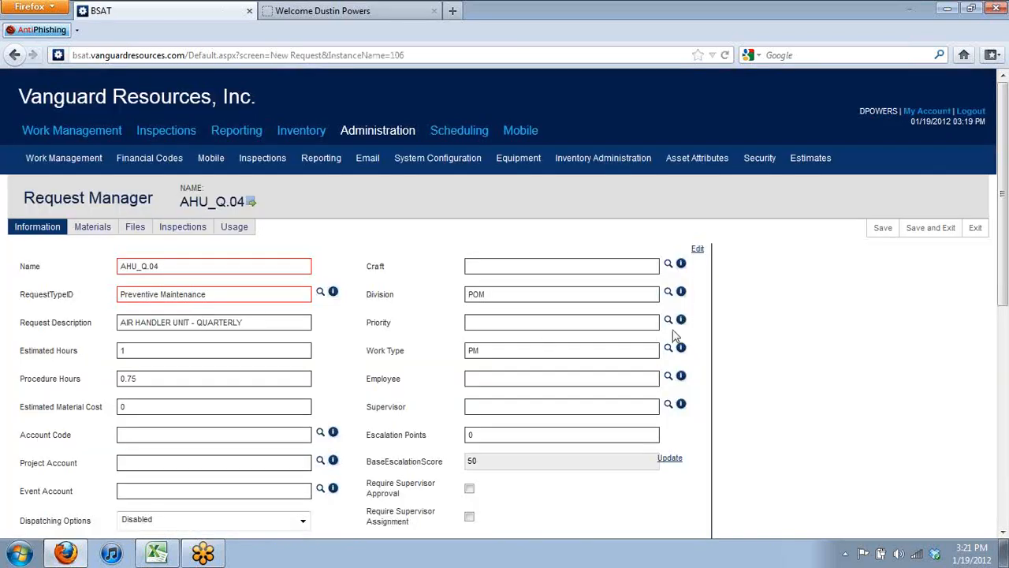
{"action": "scroll", "coordinate": [989, 361], "scroll_direction": "down", "scroll_amount": 10}
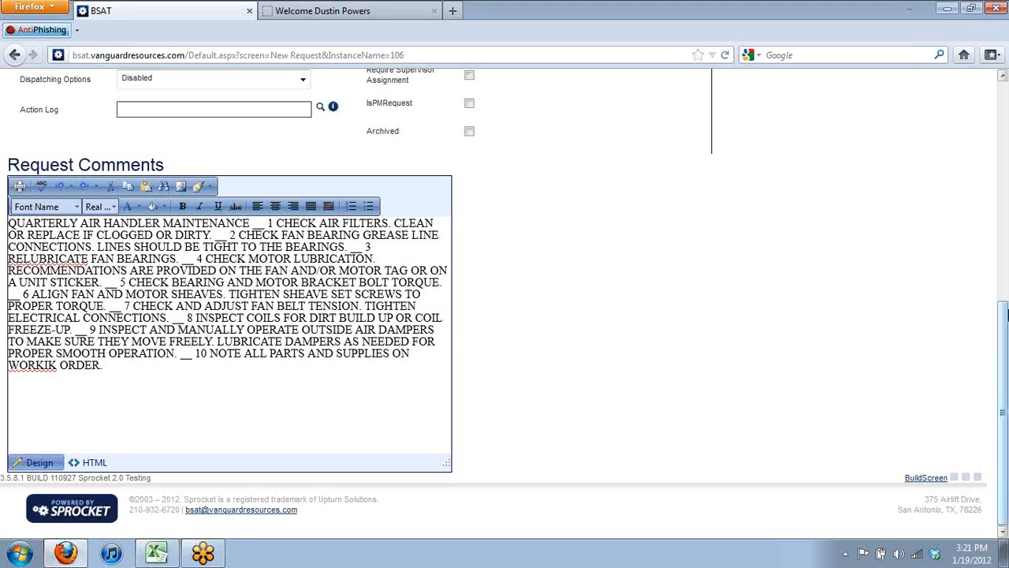
{"action": "left_click_drag", "start_coordinate": [1006, 329], "coordinate": [971, 89]}
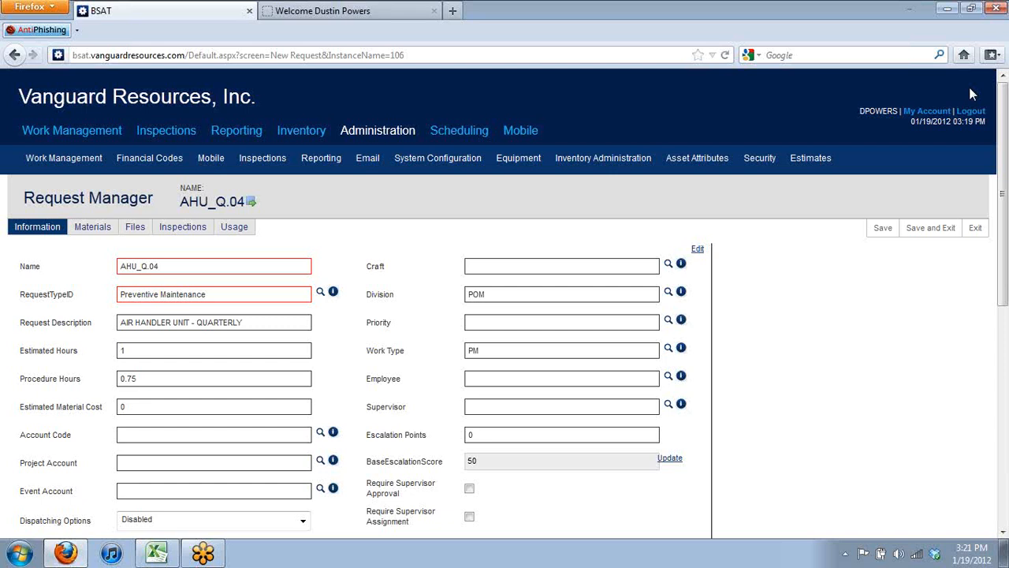
Go to the Inspections list and start a new inspection
{"action": "left_click", "coordinate": [178, 143]}
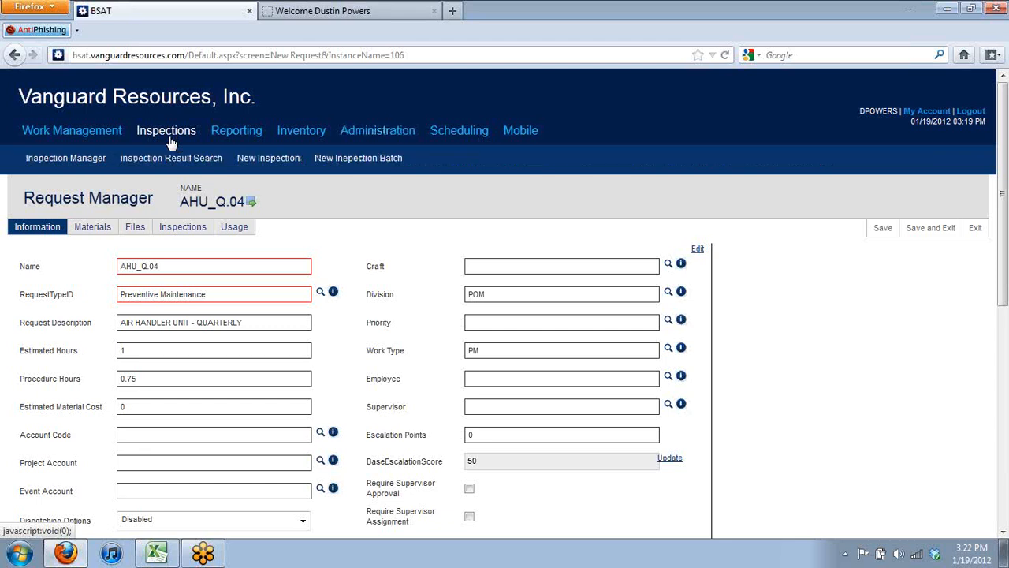
{"action": "left_click", "coordinate": [65, 161]}
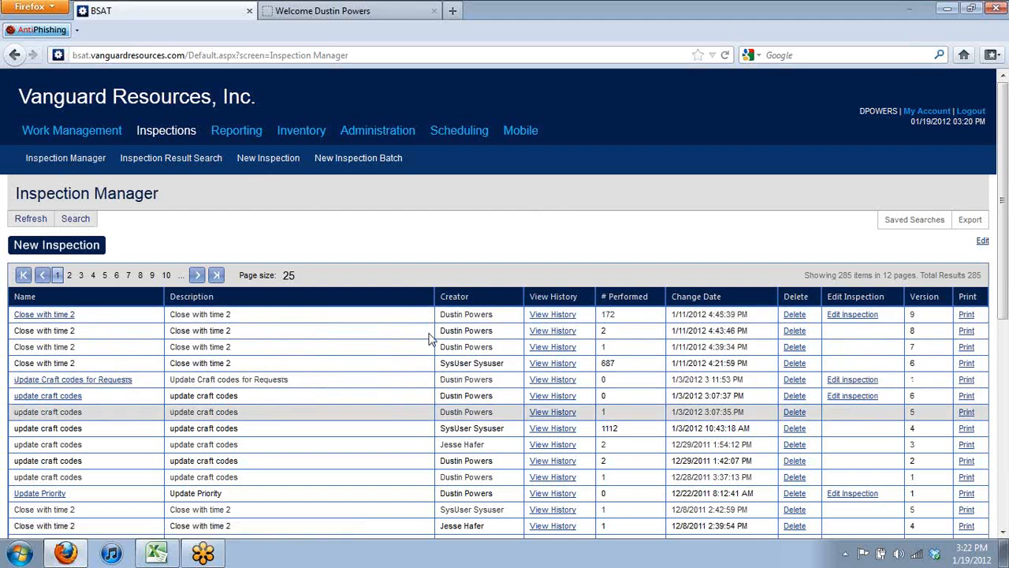
{"action": "left_click_drag", "start_coordinate": [430, 353], "coordinate": [312, 276]}
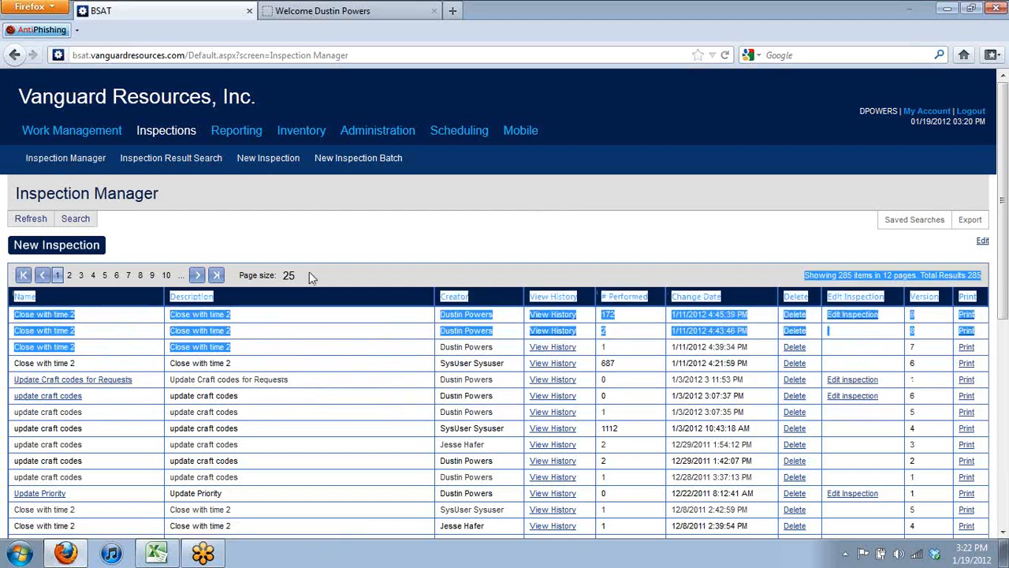
{"action": "left_click", "coordinate": [307, 264]}
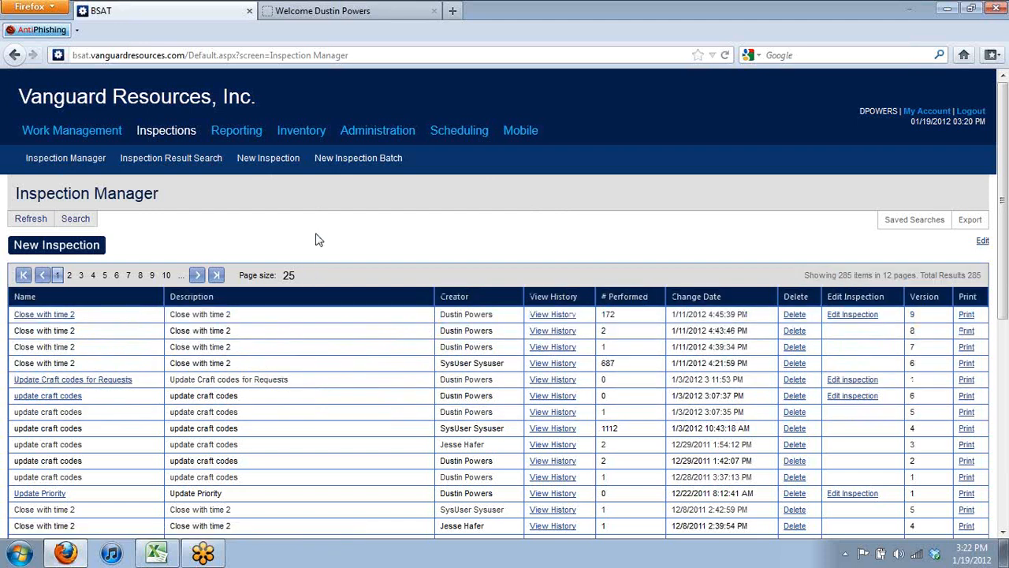
{"action": "left_click", "coordinate": [87, 246]}
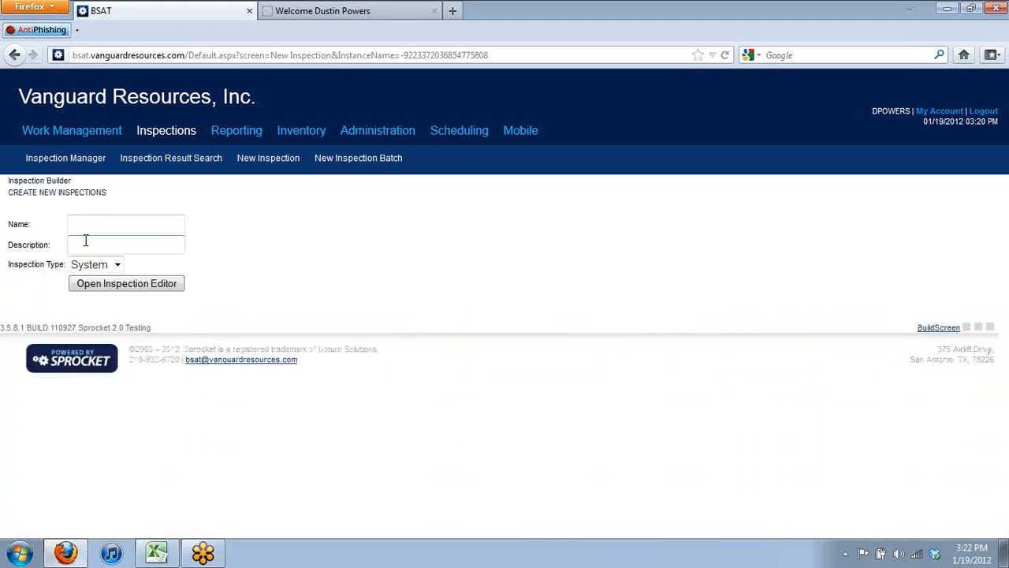
Name it 'Office QA Inspection', reuse the name as Description, and open the builder
{"action": "left_click", "coordinate": [106, 224]}
{"action": "type", "text": "Office QA Inspection"}
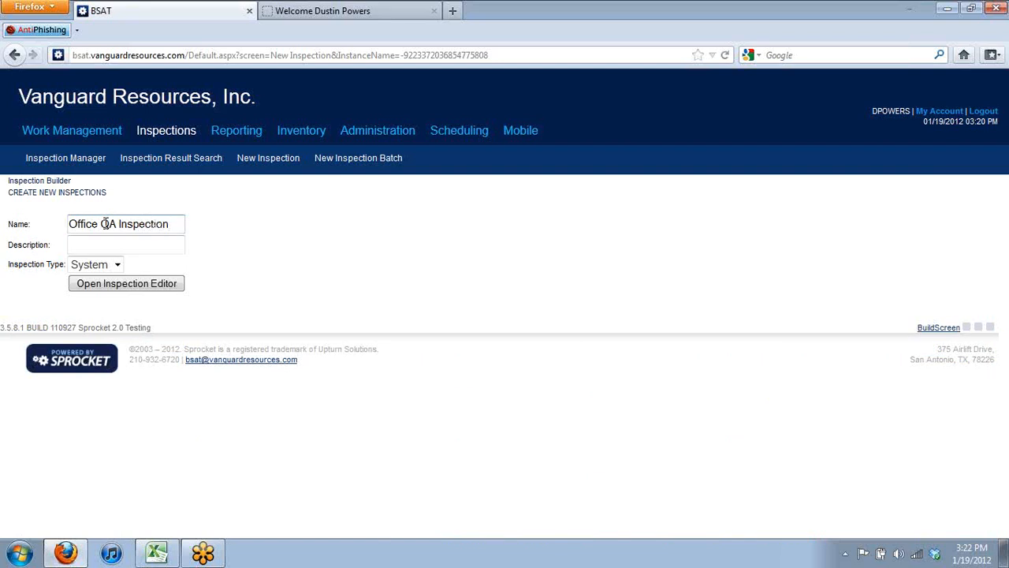
{"action": "key", "text": "ctrl+a"}
{"action": "key", "text": "ctrl+c"}
{"action": "left_click", "coordinate": [135, 244]}
{"action": "key", "text": "ctrl+v"}
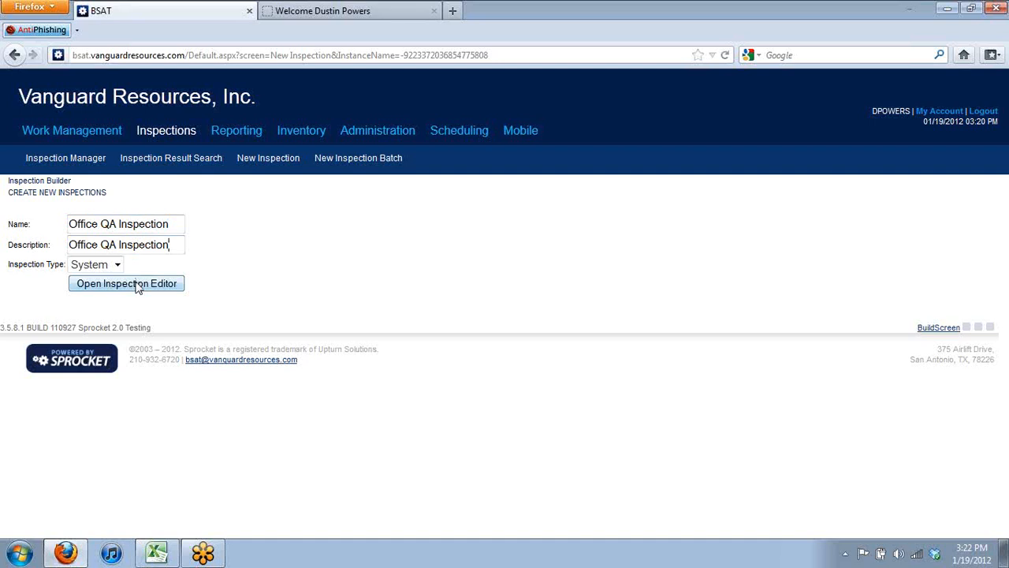
{"action": "left_click", "coordinate": [138, 289]}
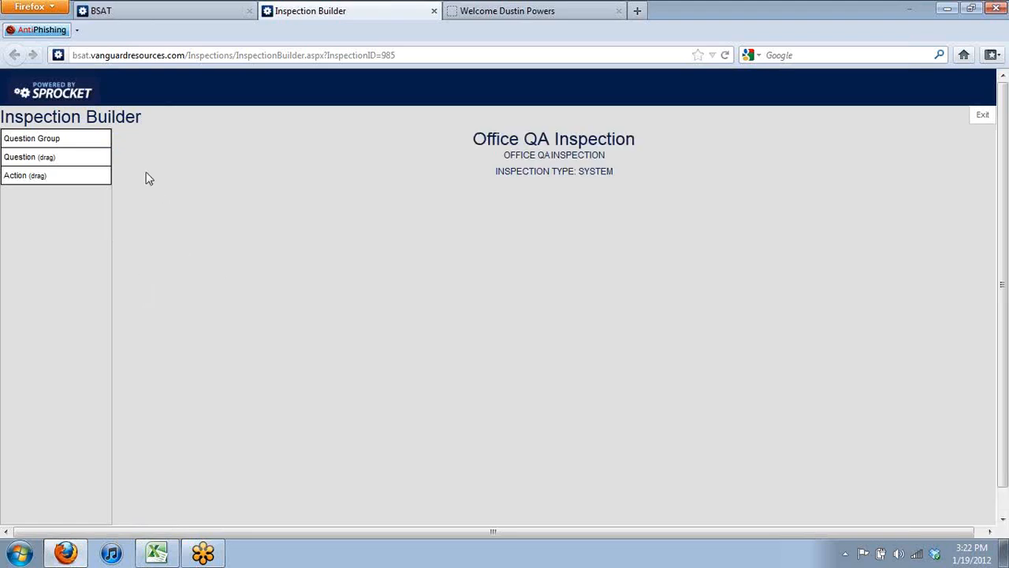
Create question group 'Office Questions' and drop a new question into it
{"action": "left_click", "coordinate": [48, 140]}
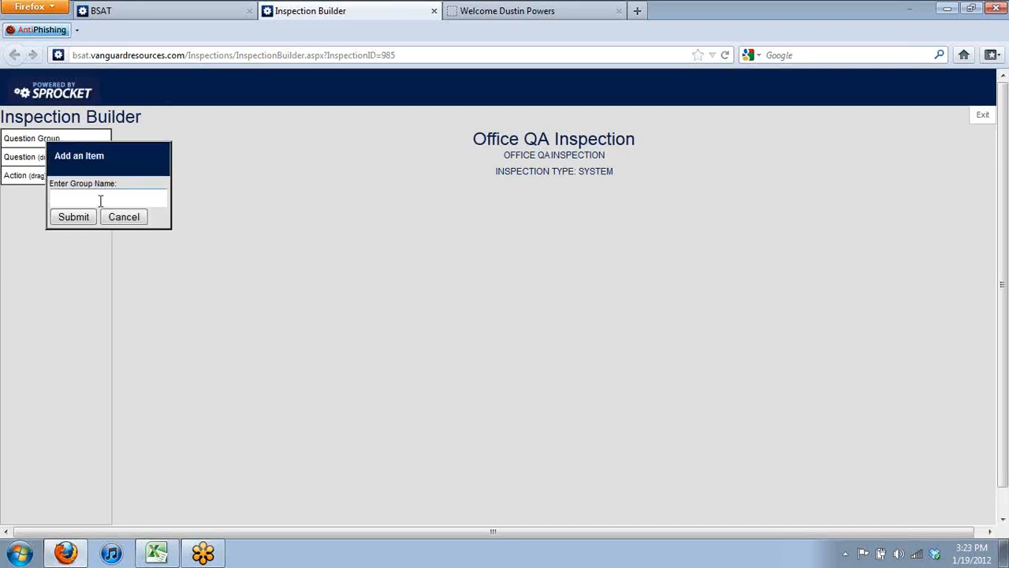
{"action": "type", "text": "Office Questionn"}
{"action": "key", "text": "BackSpace"}
{"action": "type", "text": "s"}
{"action": "left_click", "coordinate": [72, 218]}
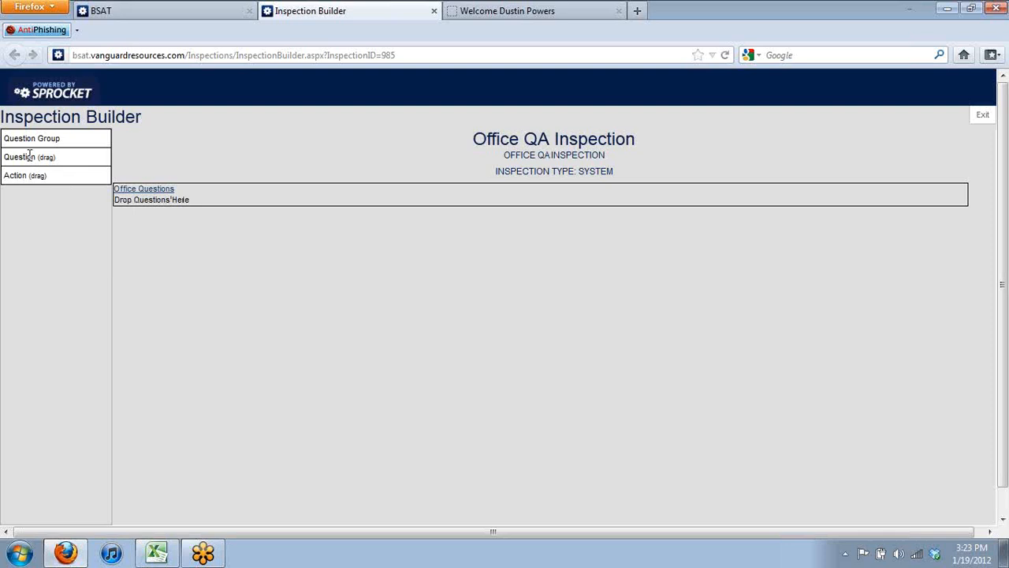
{"action": "left_click_drag", "start_coordinate": [29, 155], "coordinate": [209, 195]}
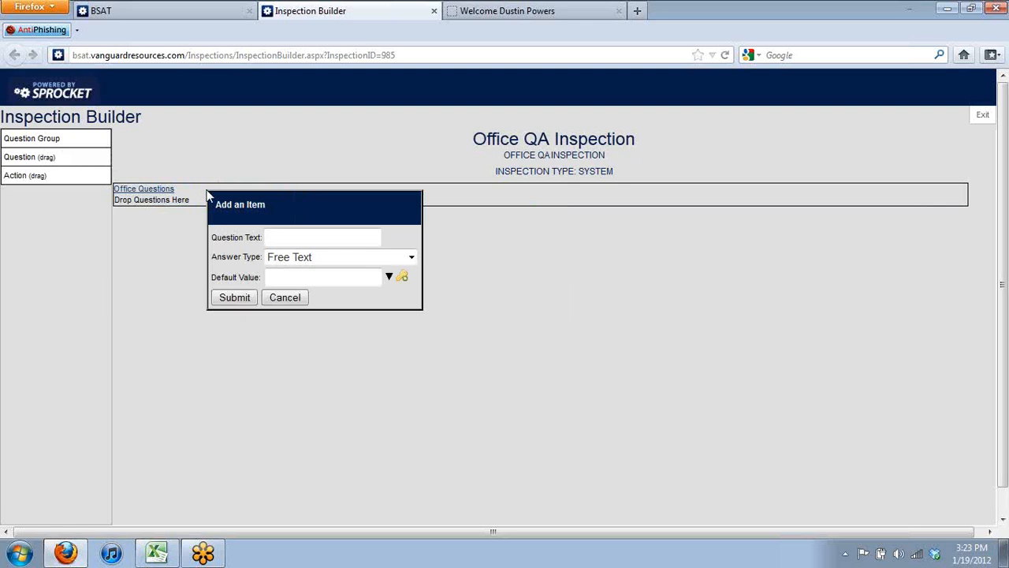
Save question 'Employee Name' with the Free Text answer type
{"action": "type", "text": "Employee Name"}
{"action": "left_click", "coordinate": [316, 258]}
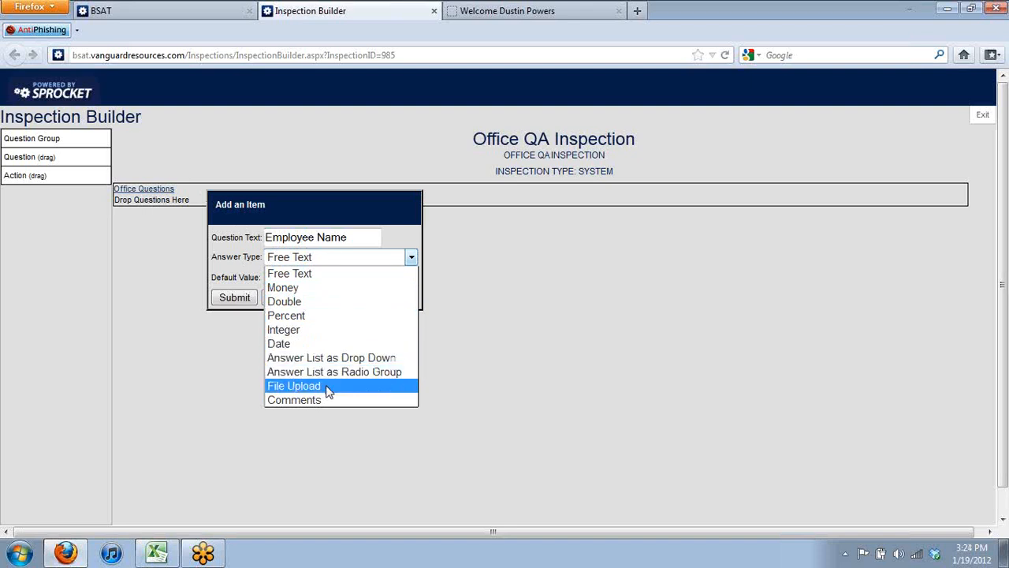
{"action": "left_click", "coordinate": [374, 273]}
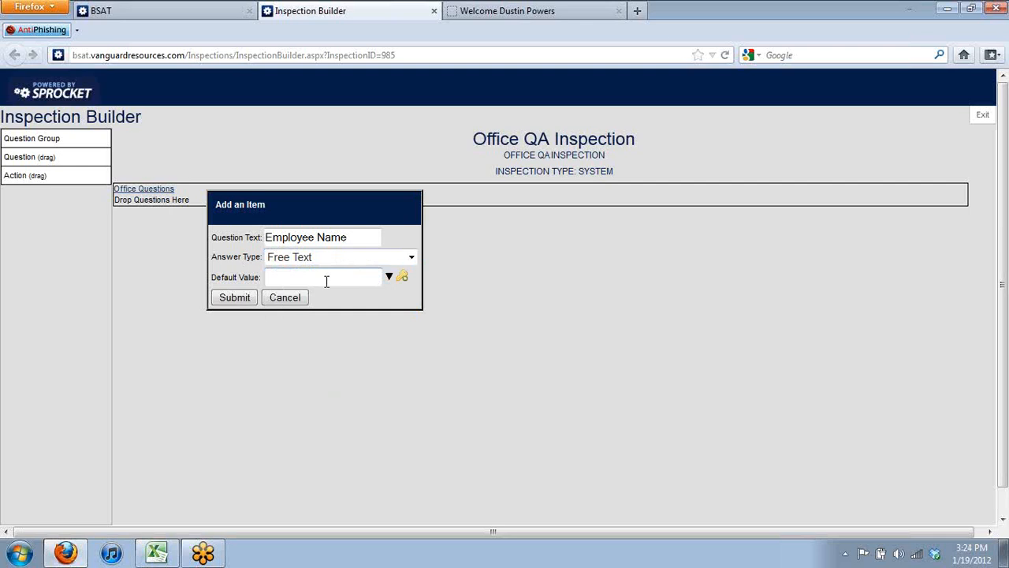
{"action": "left_click", "coordinate": [232, 301]}
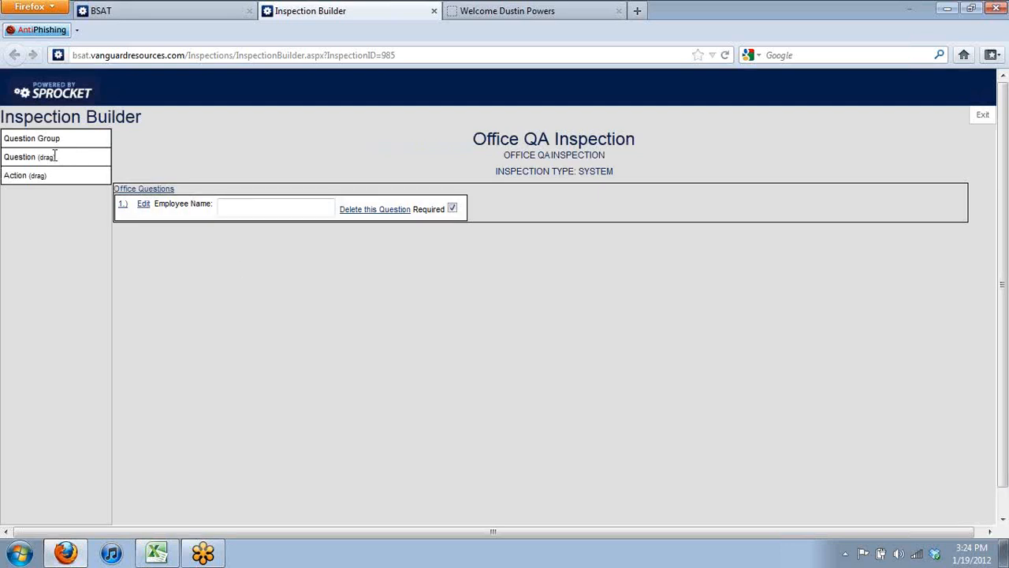
Add a second question 'Room Number' with the Integer answer type
{"action": "left_click_drag", "start_coordinate": [42, 154], "coordinate": [517, 215]}
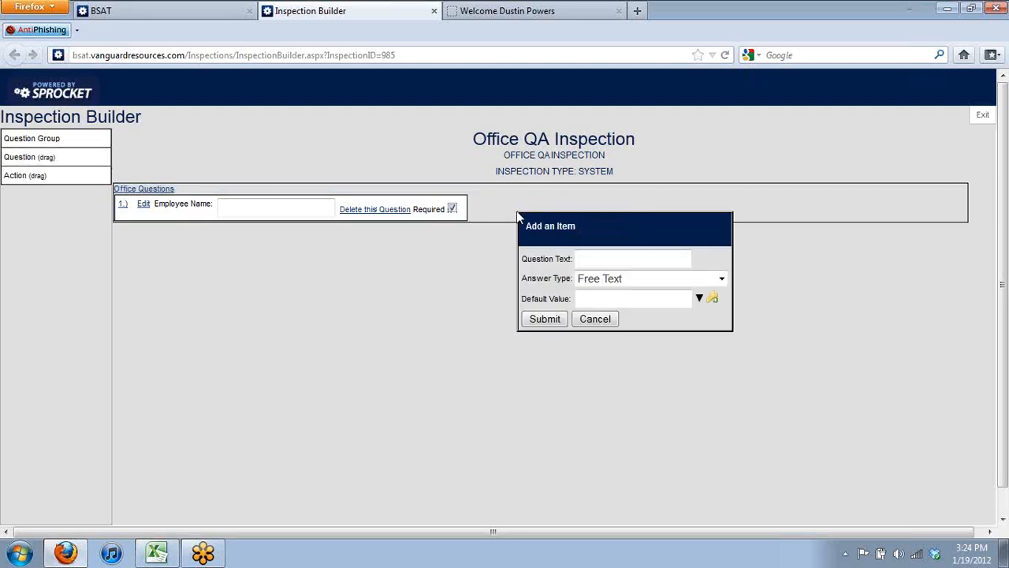
{"action": "left_click", "coordinate": [600, 253]}
{"action": "type", "text": "Room Number"}
{"action": "left_click", "coordinate": [611, 281]}
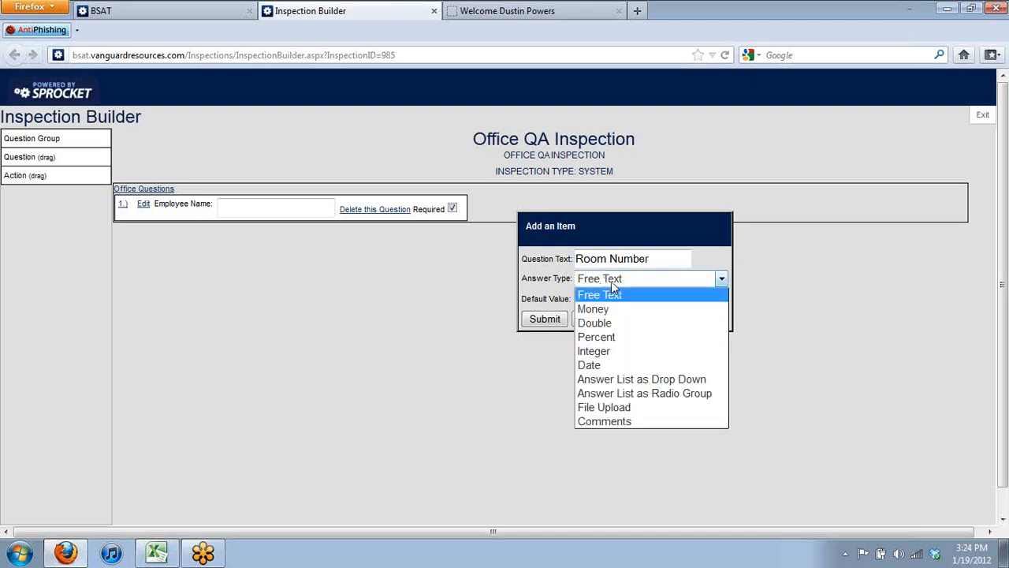
{"action": "left_click", "coordinate": [622, 351]}
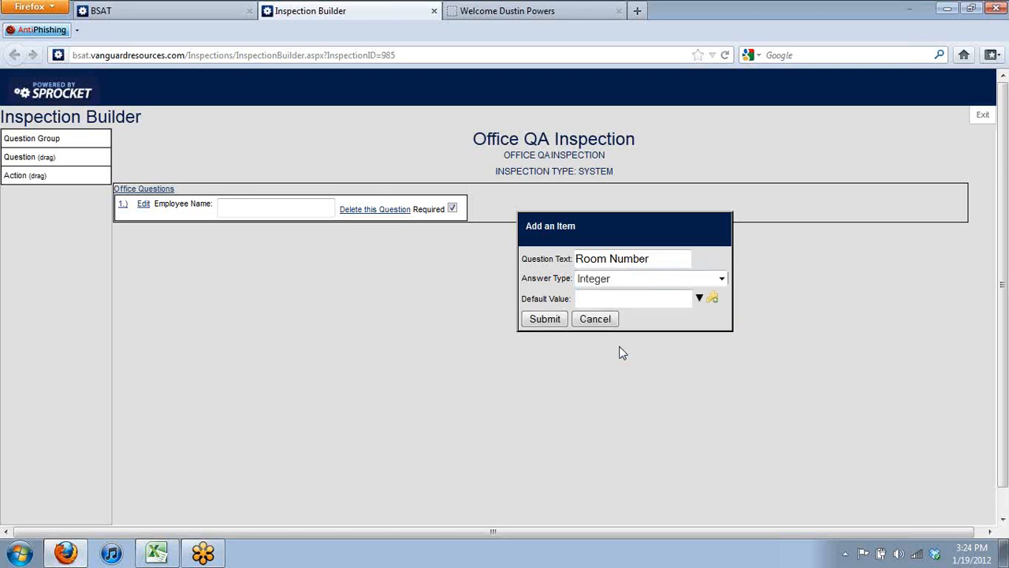
{"action": "left_click", "coordinate": [545, 320]}
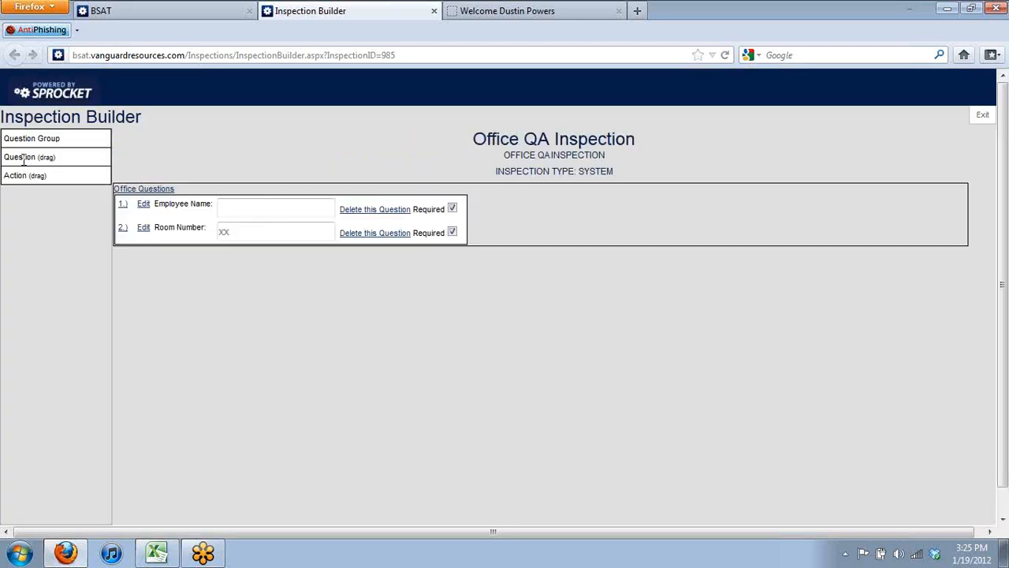
Start a third Office Questions item named 'Light Fixtures' answered by a radio group
{"action": "left_click_drag", "start_coordinate": [24, 158], "coordinate": [520, 231]}
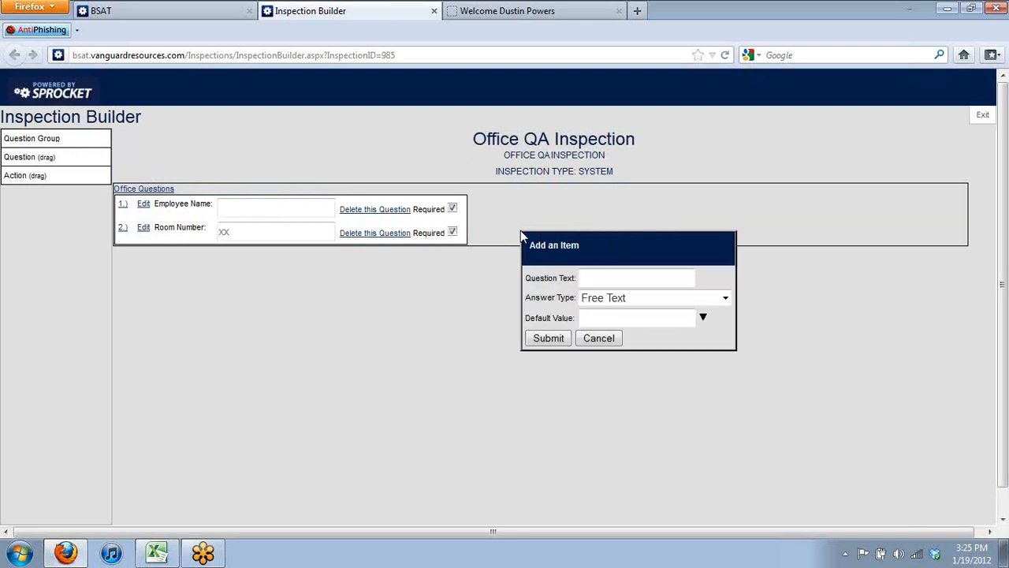
{"action": "type", "text": "Light Fixtures"}
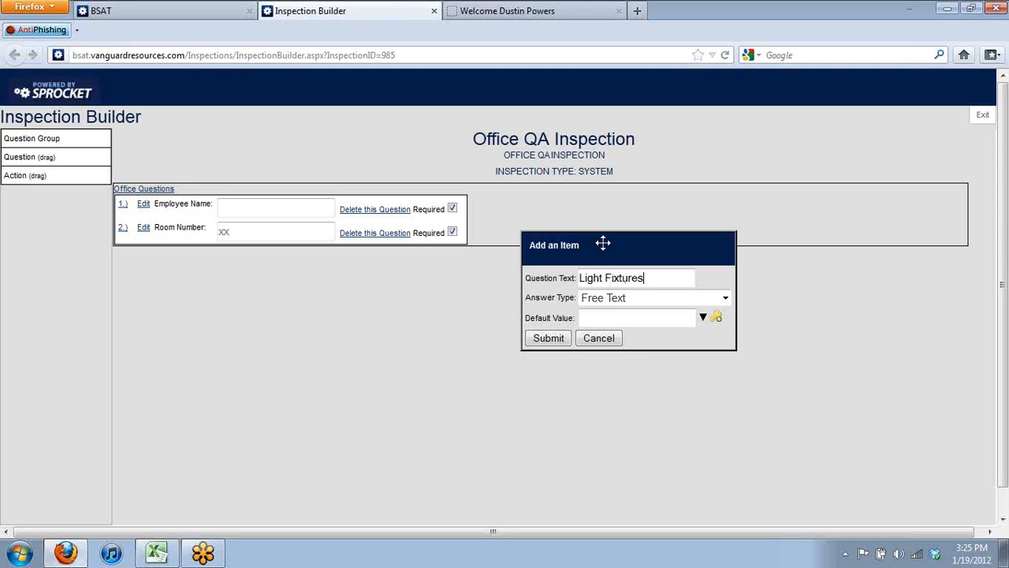
{"action": "left_click", "coordinate": [623, 298]}
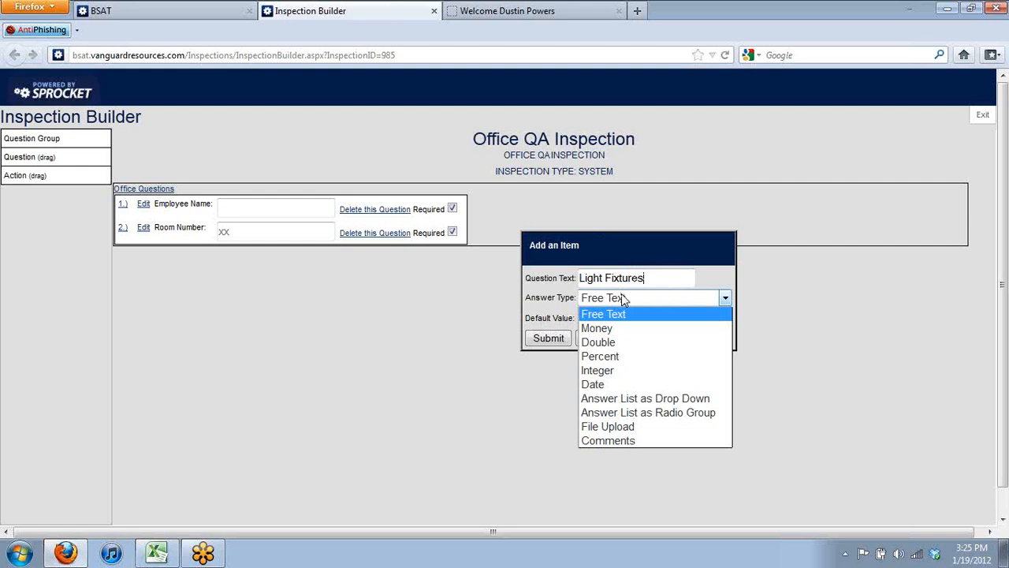
{"action": "left_click", "coordinate": [640, 411]}
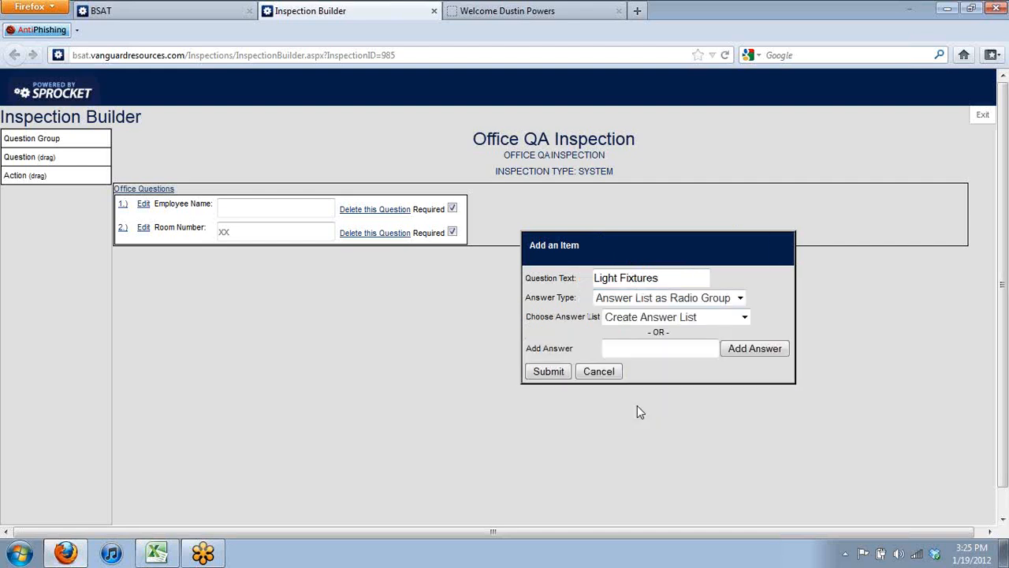
Look through the predefined answer lists without picking one, nudging the dialog left
{"action": "left_click", "coordinate": [683, 319]}
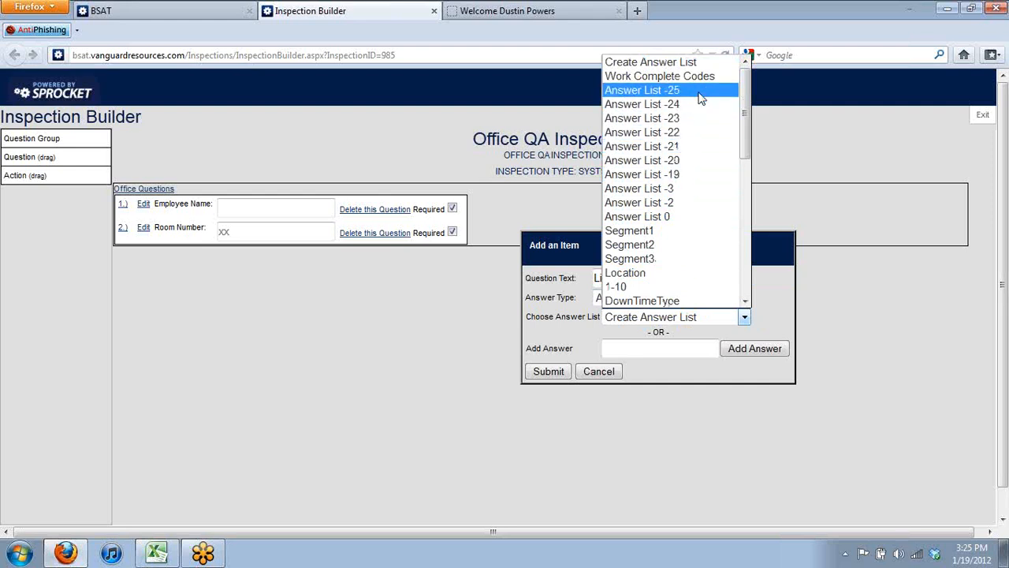
{"action": "left_click_drag", "start_coordinate": [745, 113], "coordinate": [753, 150]}
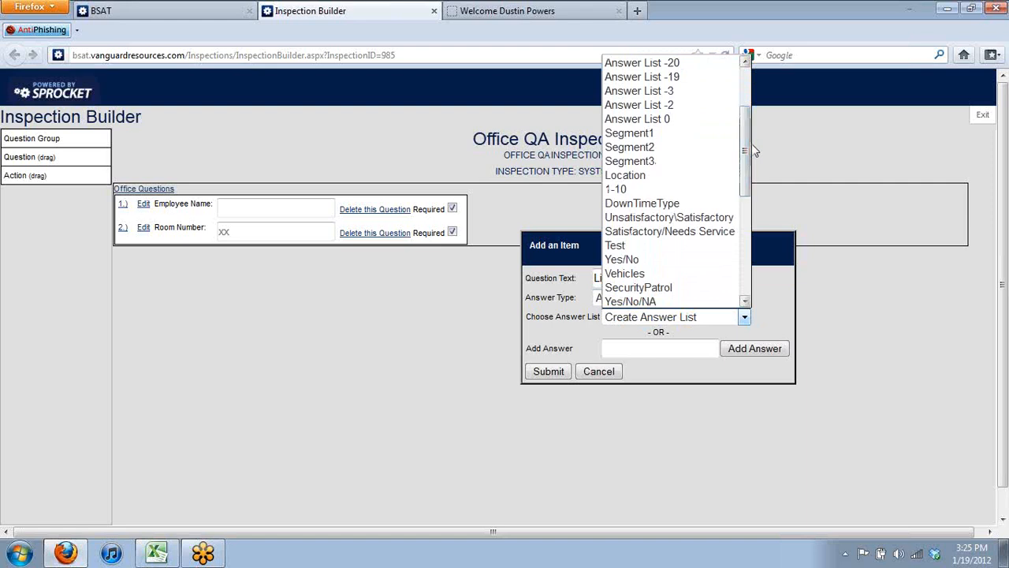
{"action": "left_click", "coordinate": [783, 273]}
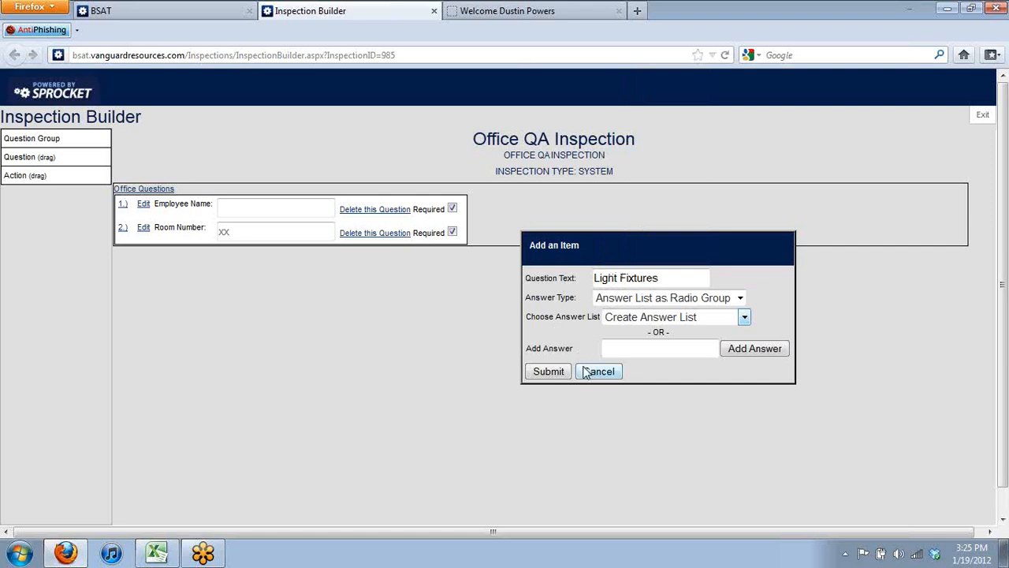
{"action": "left_click_drag", "start_coordinate": [631, 252], "coordinate": [577, 255]}
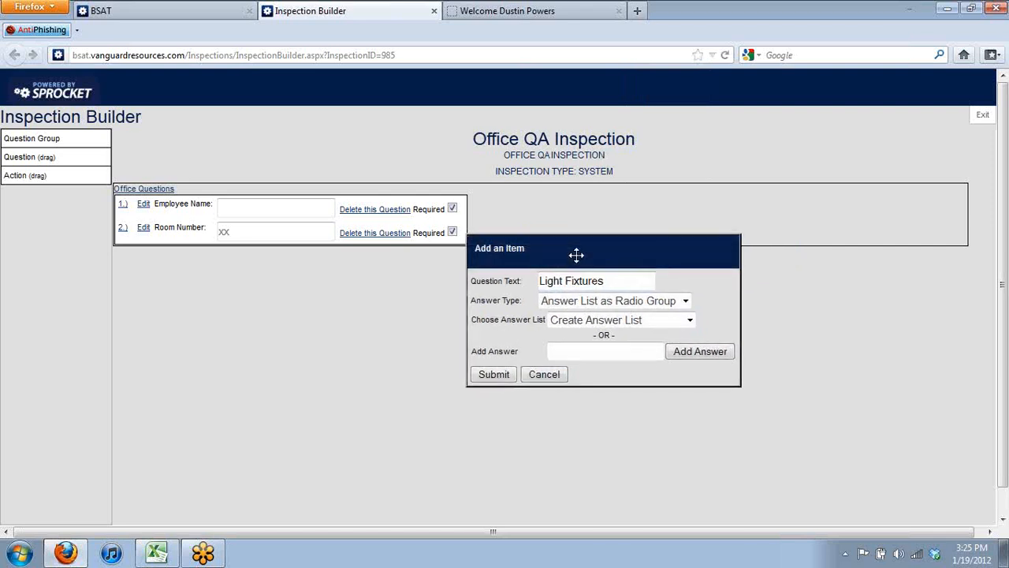
{"action": "left_click", "coordinate": [691, 320]}
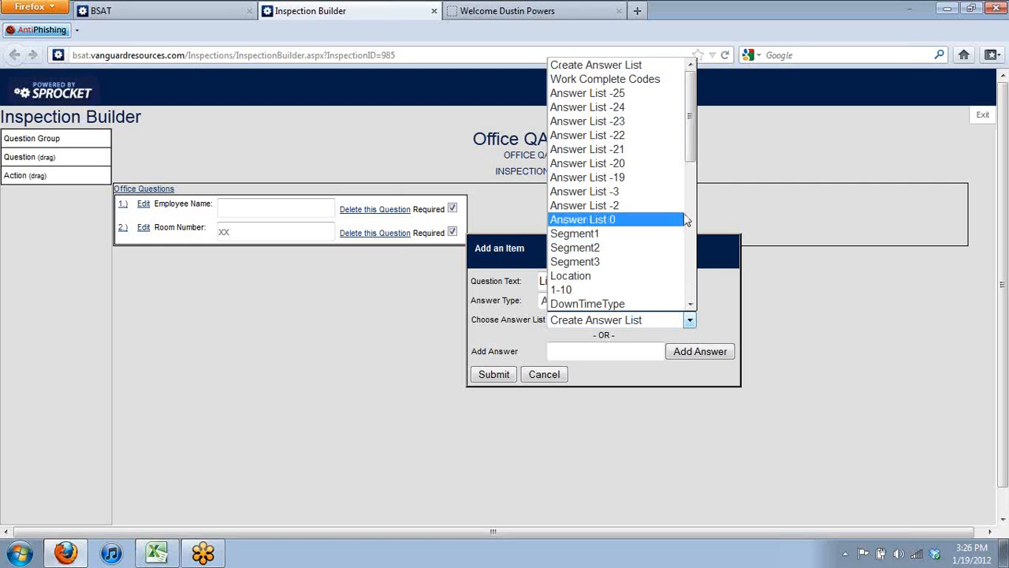
{"action": "scroll", "coordinate": [694, 189], "scroll_direction": "down", "scroll_amount": 5}
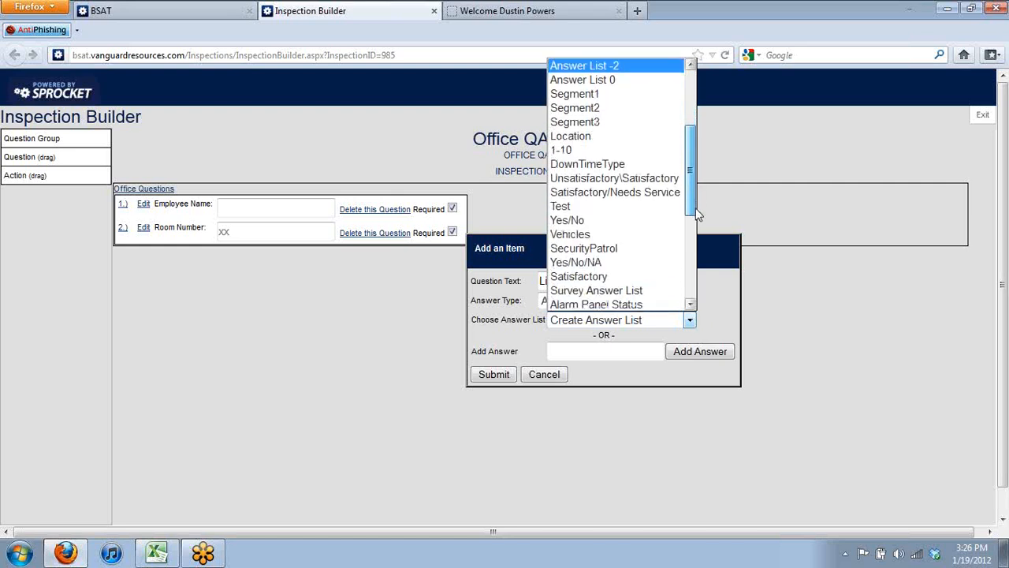
{"action": "left_click_drag", "start_coordinate": [702, 234], "coordinate": [704, 263]}
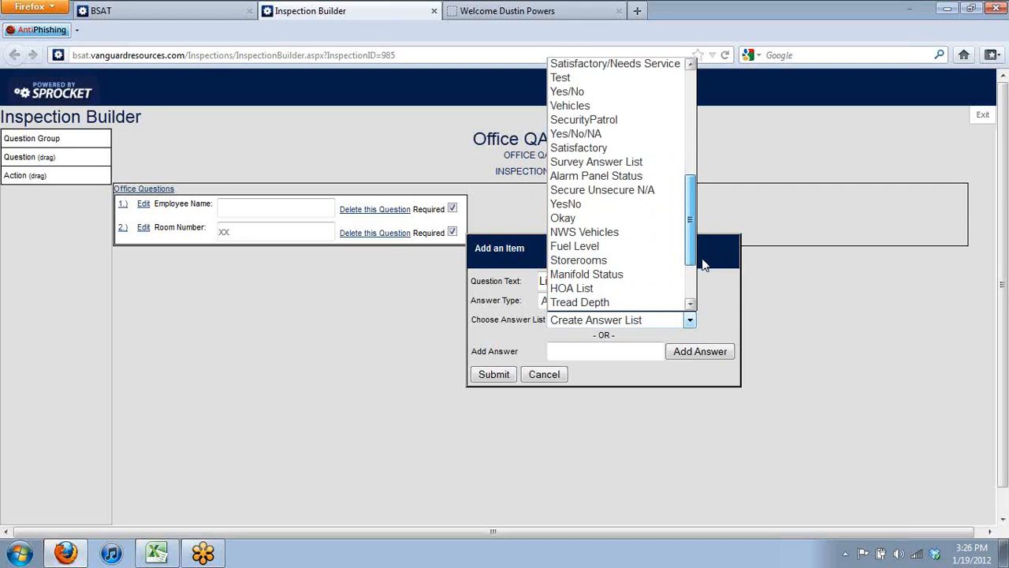
{"action": "left_click_drag", "start_coordinate": [701, 261], "coordinate": [696, 230]}
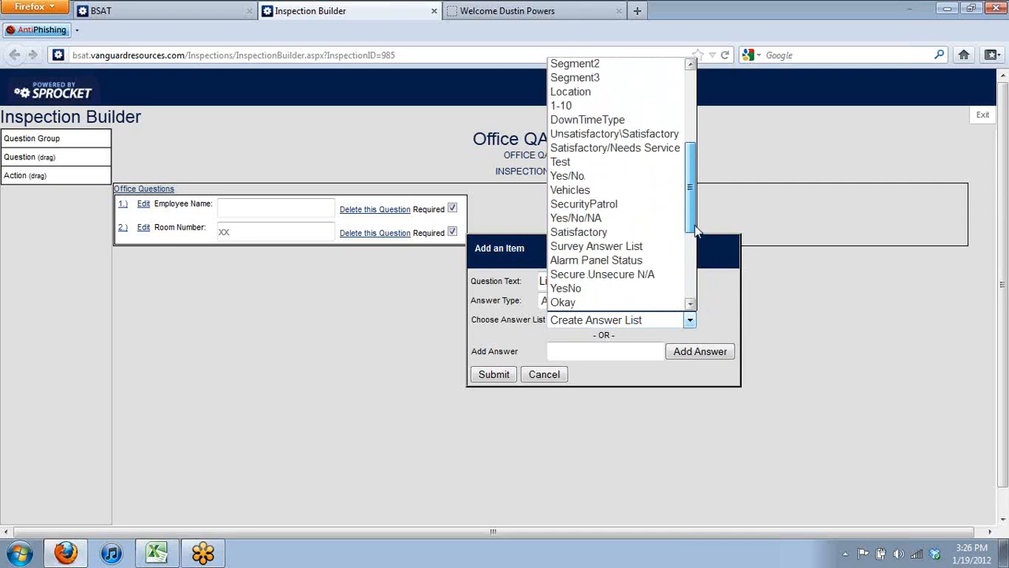
Try the Unsatisfactory\Satisfactory list, then settle on the Satisfactory/Needs Service list
{"action": "left_click", "coordinate": [635, 136]}
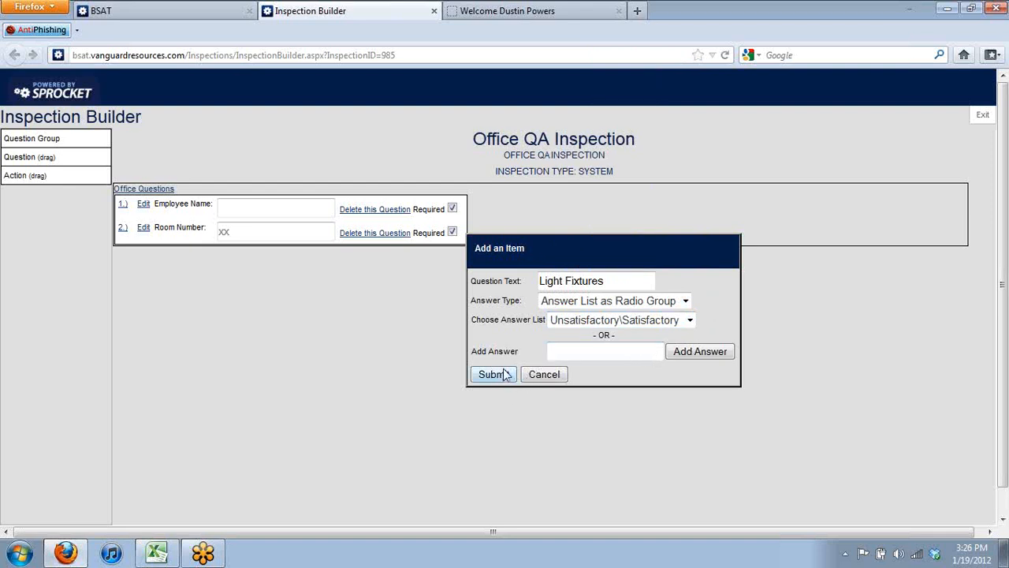
{"action": "left_click", "coordinate": [661, 325]}
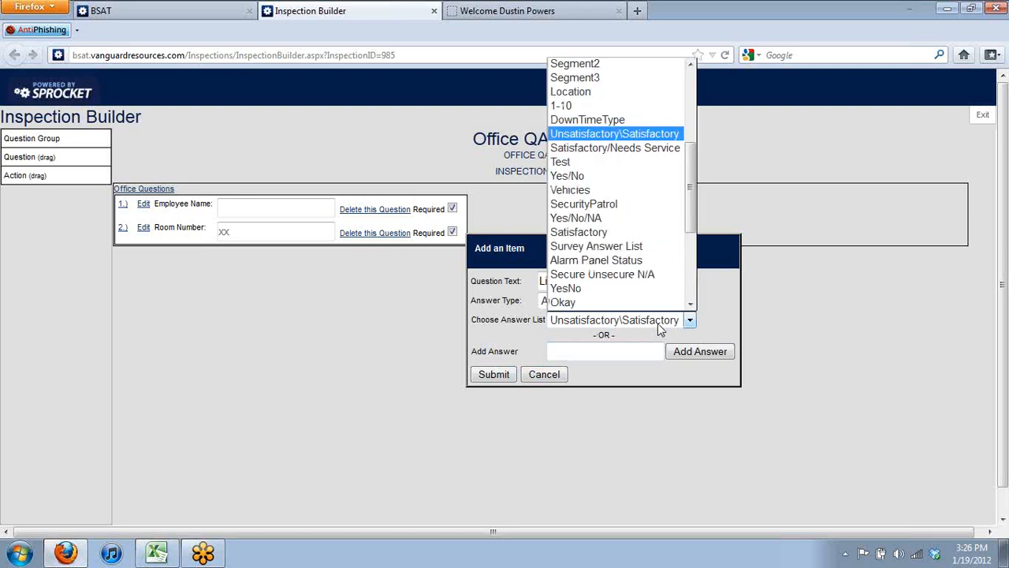
{"action": "left_click", "coordinate": [646, 148]}
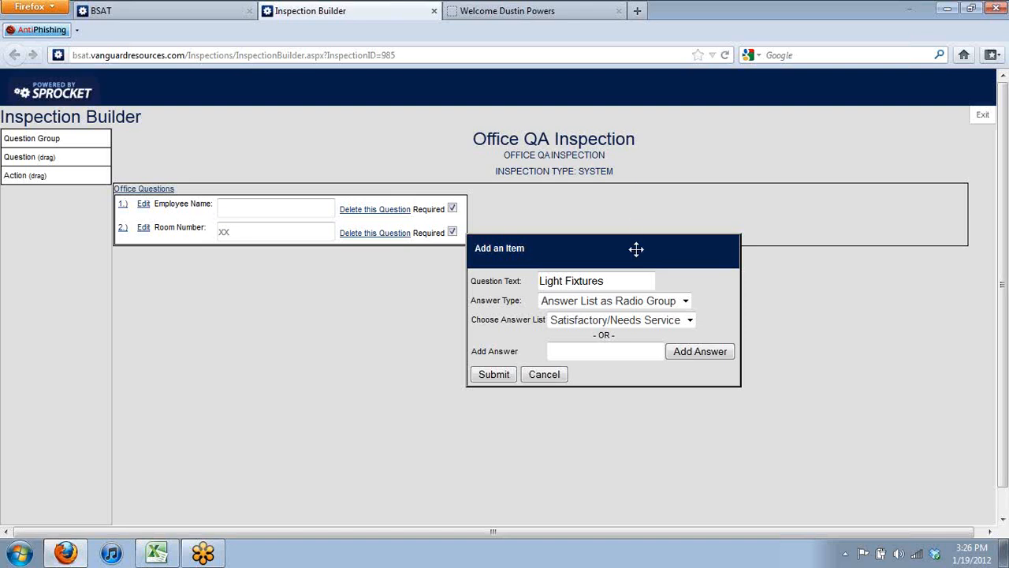
{"action": "left_click", "coordinate": [676, 319]}
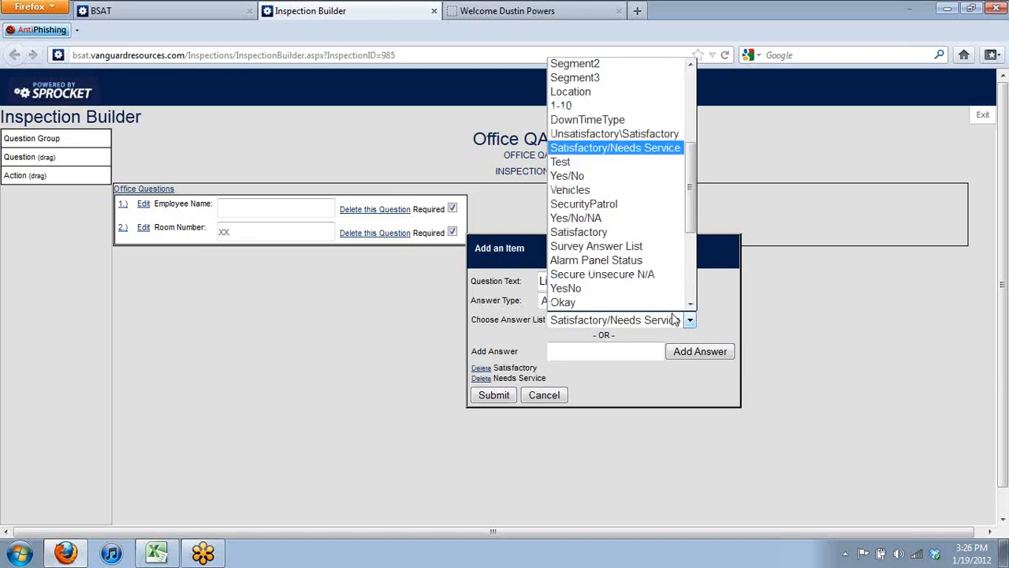
{"action": "left_click", "coordinate": [661, 392]}
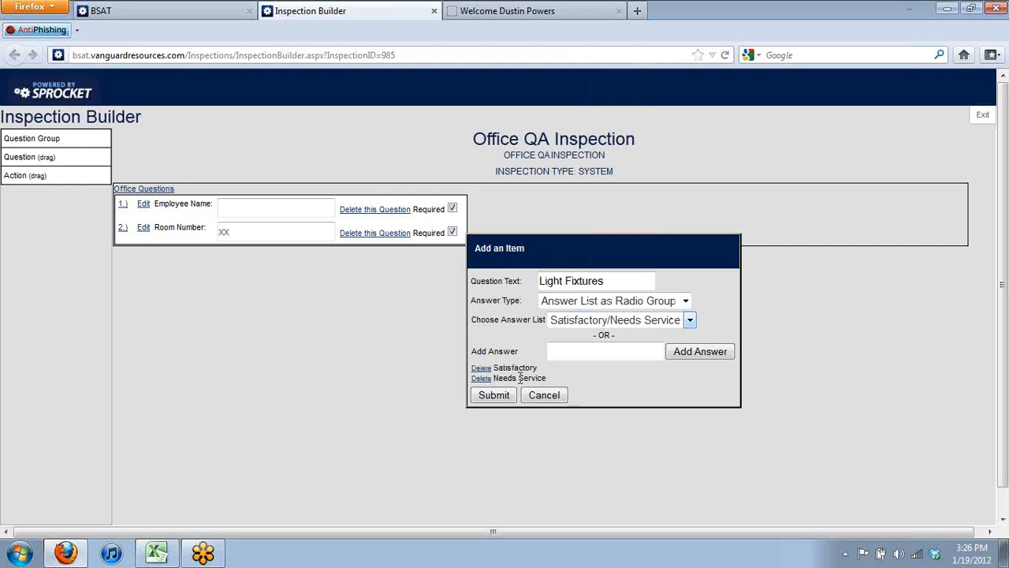
Add a custom answer 'Terrible', then cancel the Light Fixtures question
{"action": "left_click", "coordinate": [609, 357]}
{"action": "type", "text": "Terrible"}
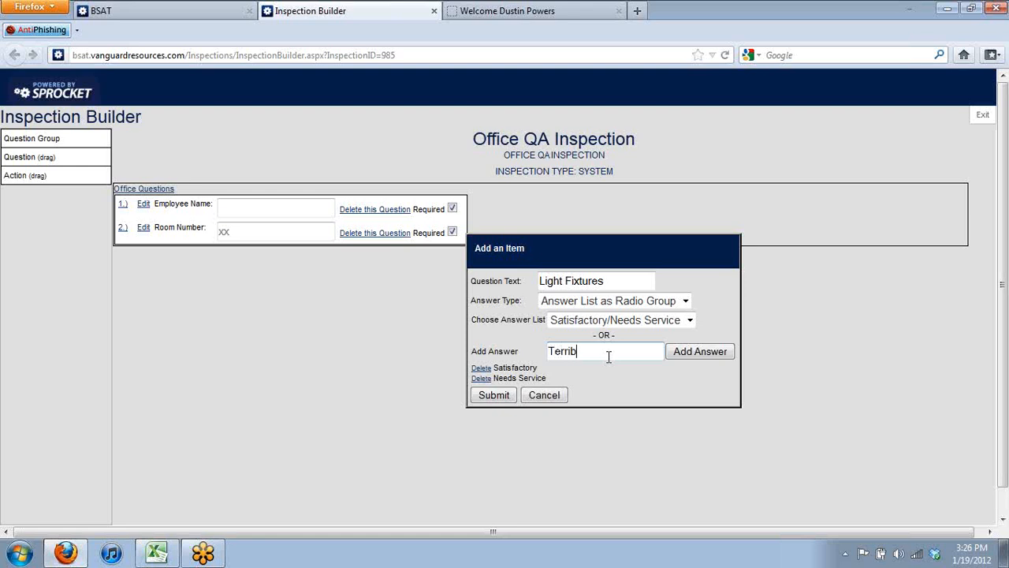
{"action": "left_click", "coordinate": [686, 353]}
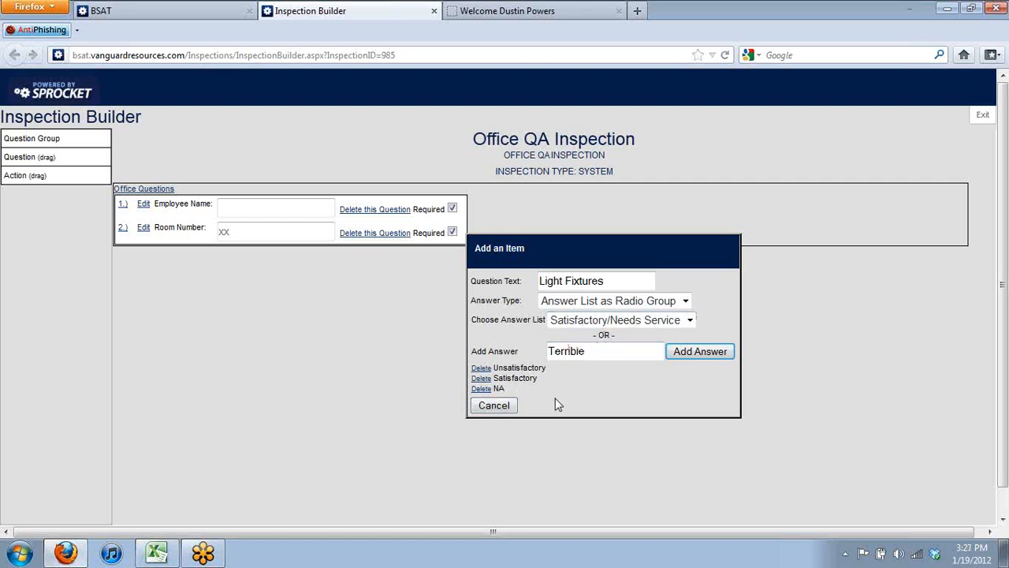
{"action": "left_click", "coordinate": [501, 408]}
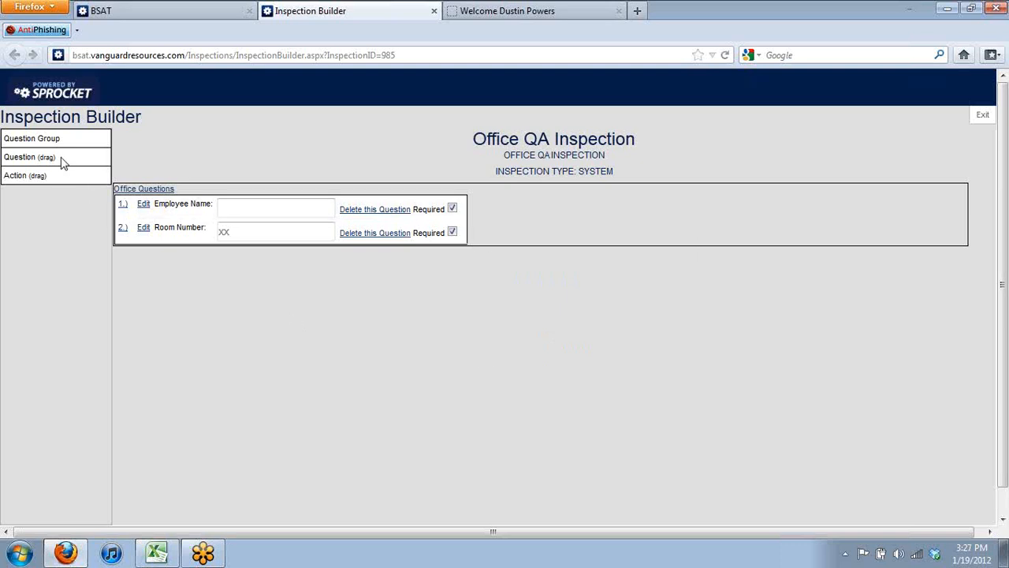
Add question 'Lighting' as a radio group using the Unsatisfactory\Satisfactory list, then try Satisfactory
{"action": "left_click_drag", "start_coordinate": [63, 162], "coordinate": [544, 217]}
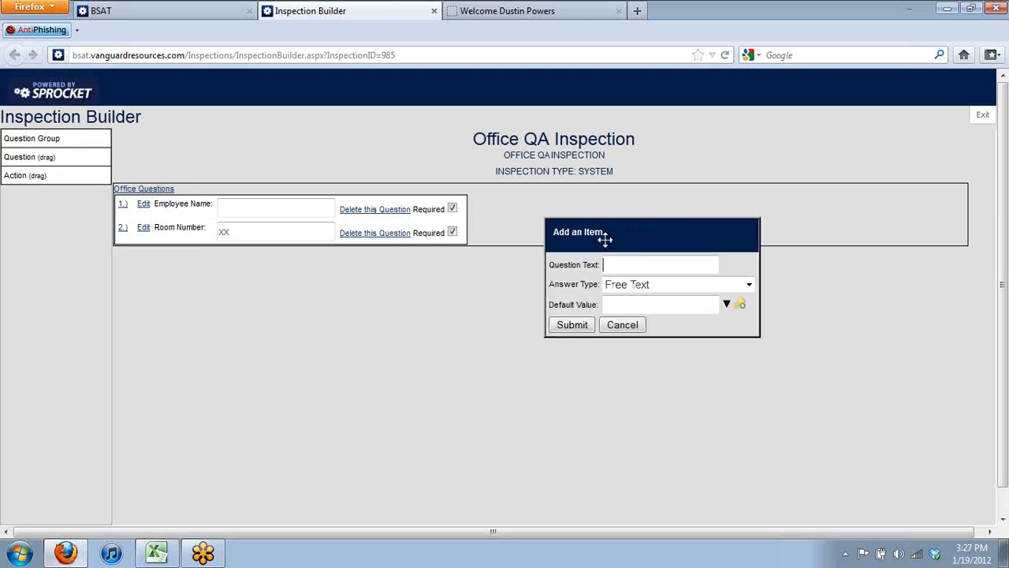
{"action": "type", "text": "Lightirg"}
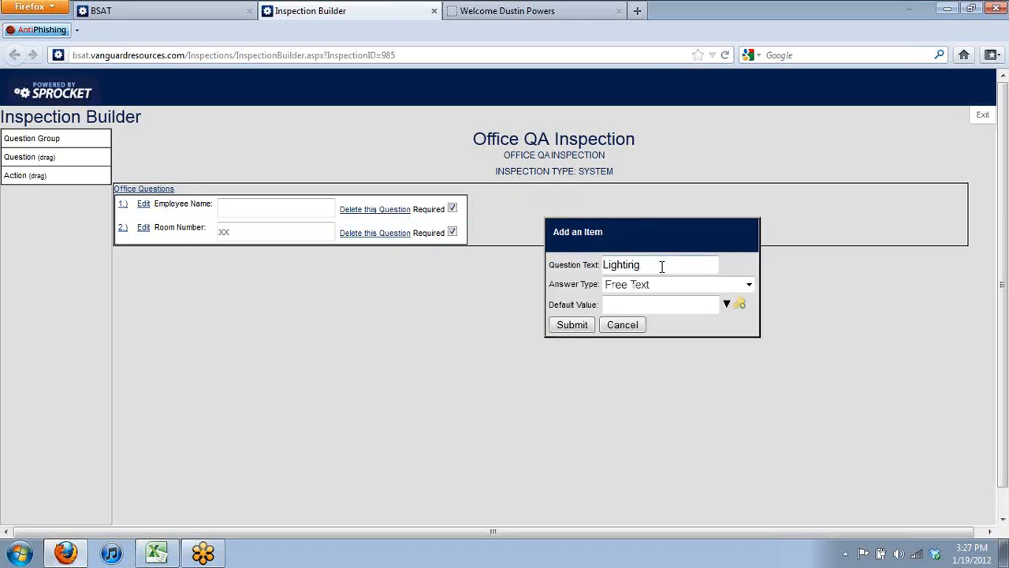
{"action": "left_click", "coordinate": [661, 285]}
{"action": "left_click", "coordinate": [662, 399]}
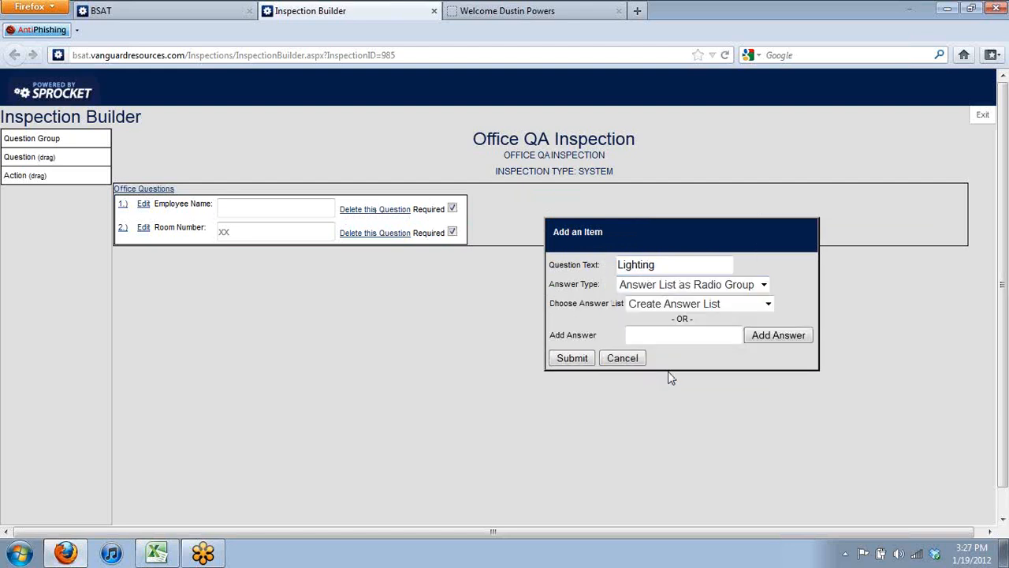
{"action": "left_click", "coordinate": [719, 308]}
{"action": "left_click_drag", "start_coordinate": [763, 386], "coordinate": [762, 441]}
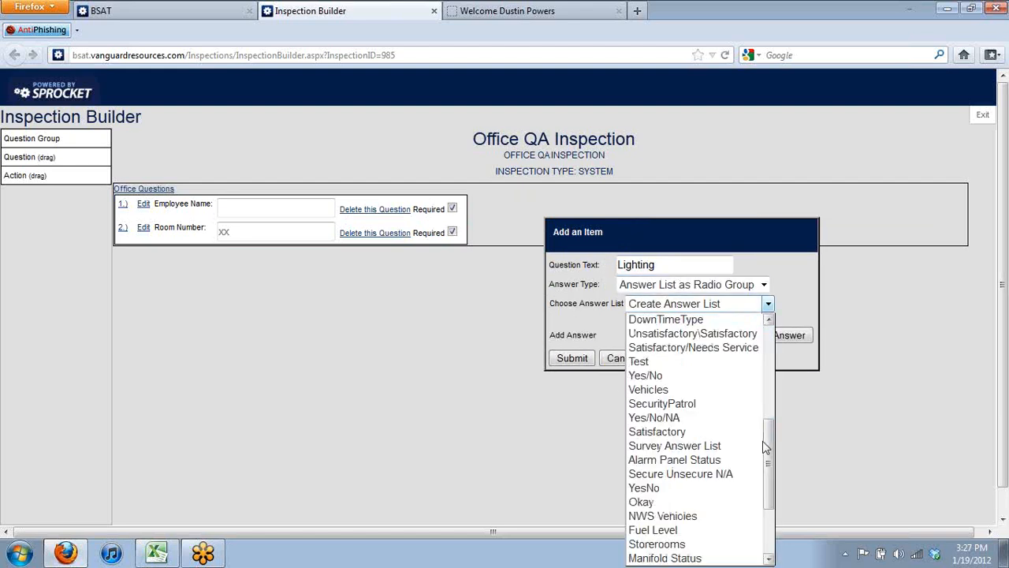
{"action": "left_click", "coordinate": [731, 335]}
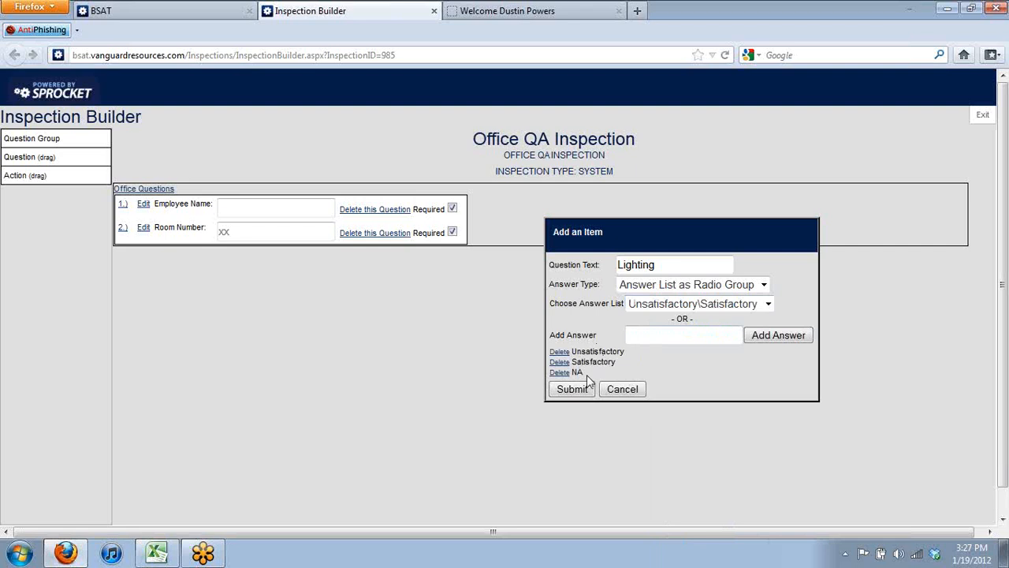
{"action": "left_click", "coordinate": [572, 389]}
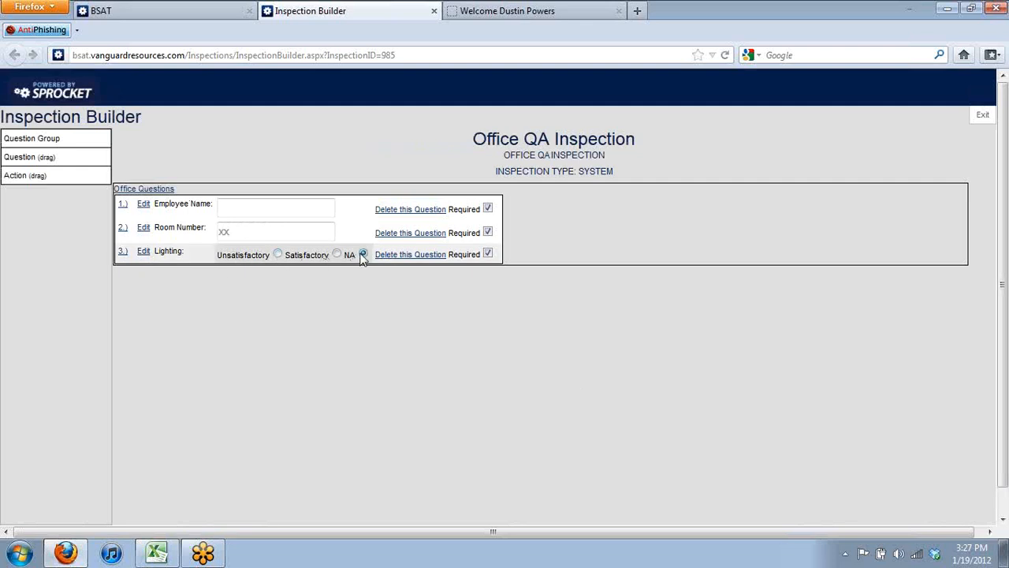
{"action": "left_click", "coordinate": [337, 254]}
Toggle Lighting between Unsatisfactory and Satisfactory, then drag in another question box
{"action": "left_click", "coordinate": [278, 254]}
{"action": "left_click", "coordinate": [337, 254]}
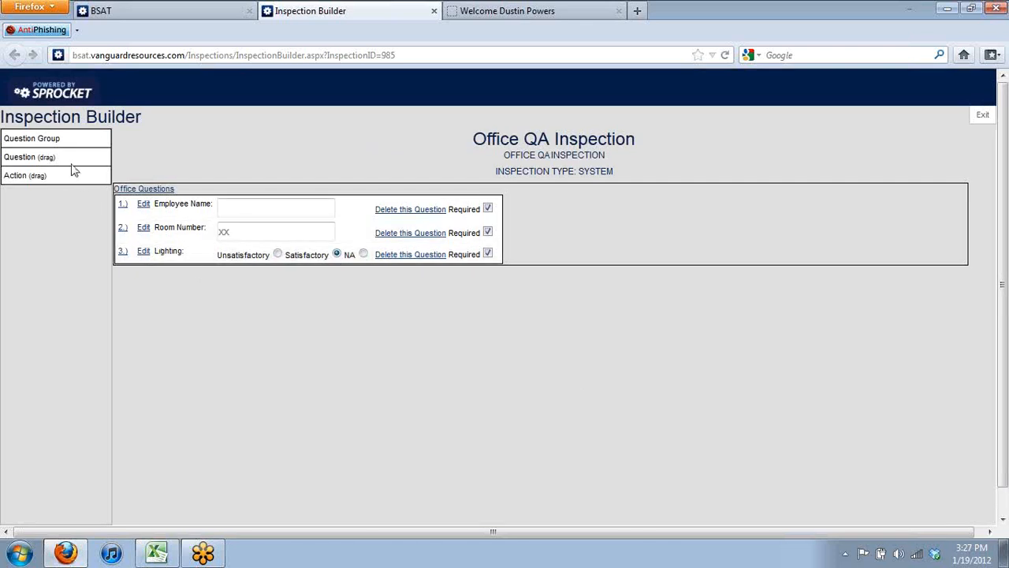
{"action": "left_click_drag", "start_coordinate": [75, 160], "coordinate": [628, 241]}
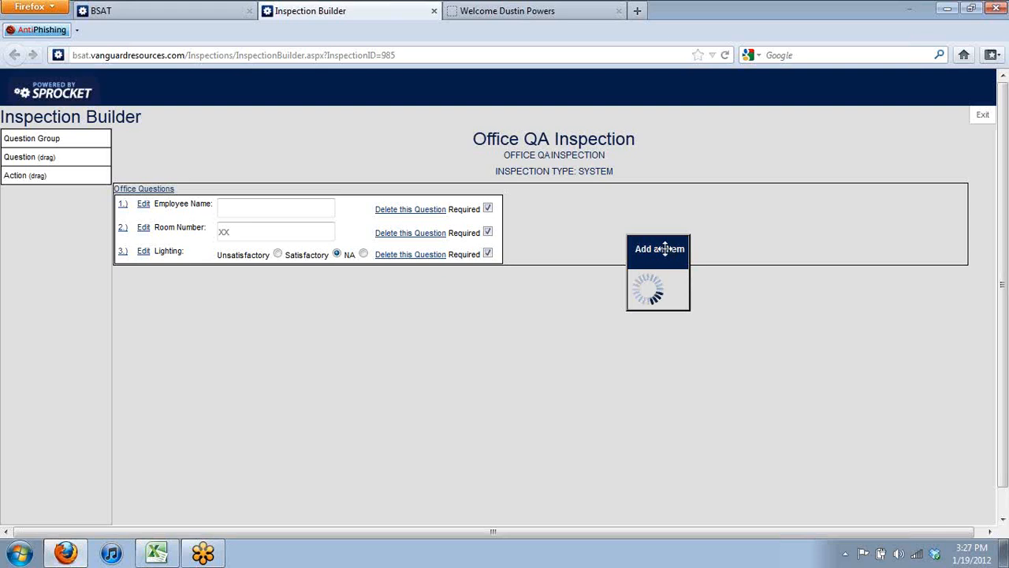
{"action": "left_click_drag", "start_coordinate": [665, 248], "coordinate": [462, 349]}
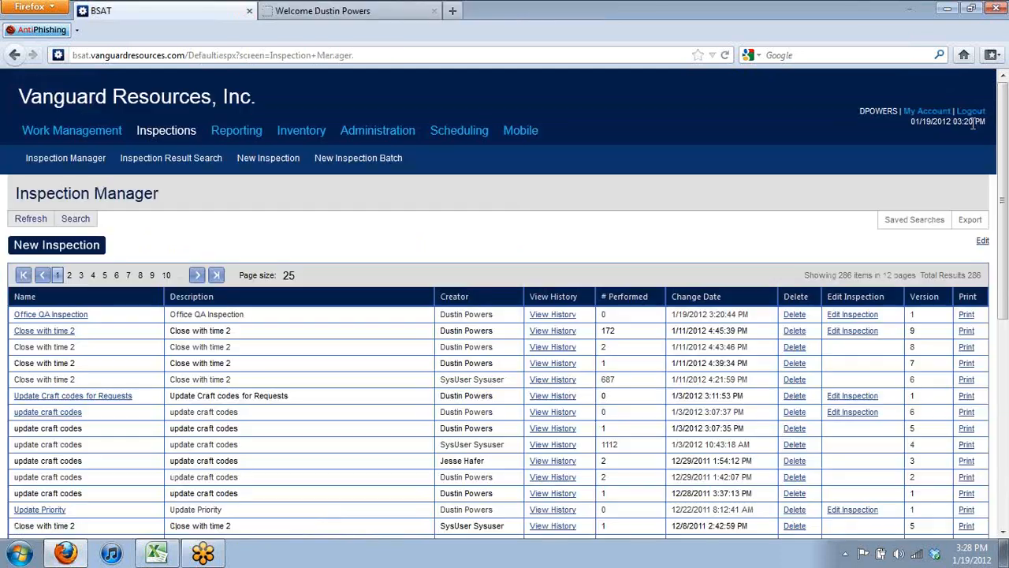
Exit the Inspection Builder and open Office QA Inspection from Inspection Manager to perform it
{"action": "left_click", "coordinate": [975, 128]}
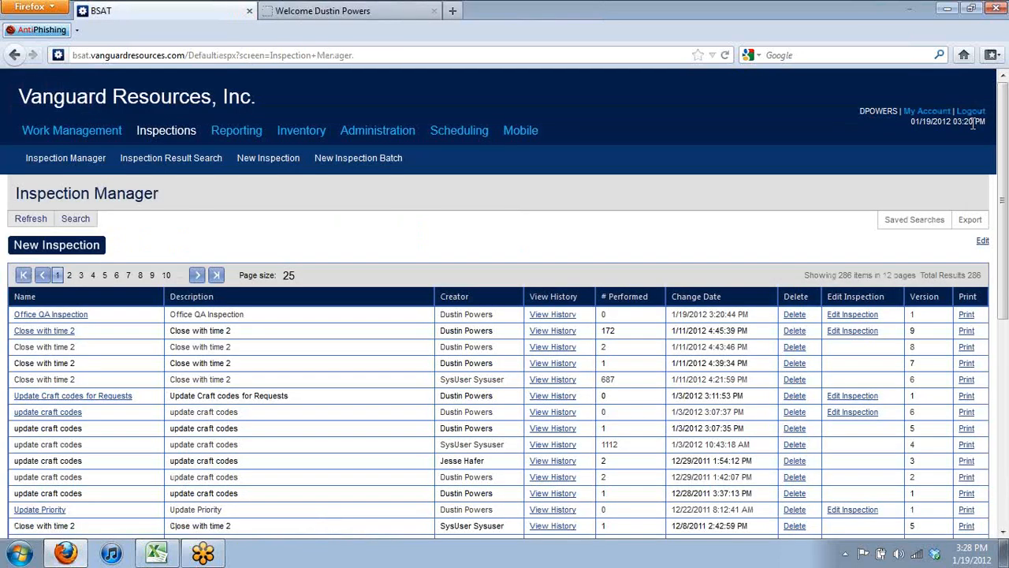
{"action": "triple_click", "coordinate": [82, 318]}
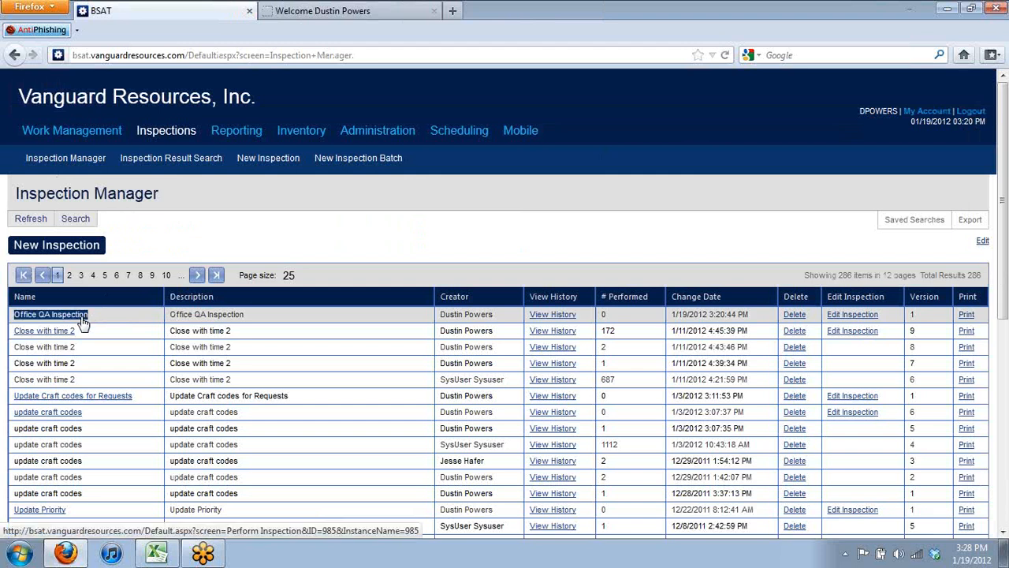
{"action": "left_click", "coordinate": [82, 320]}
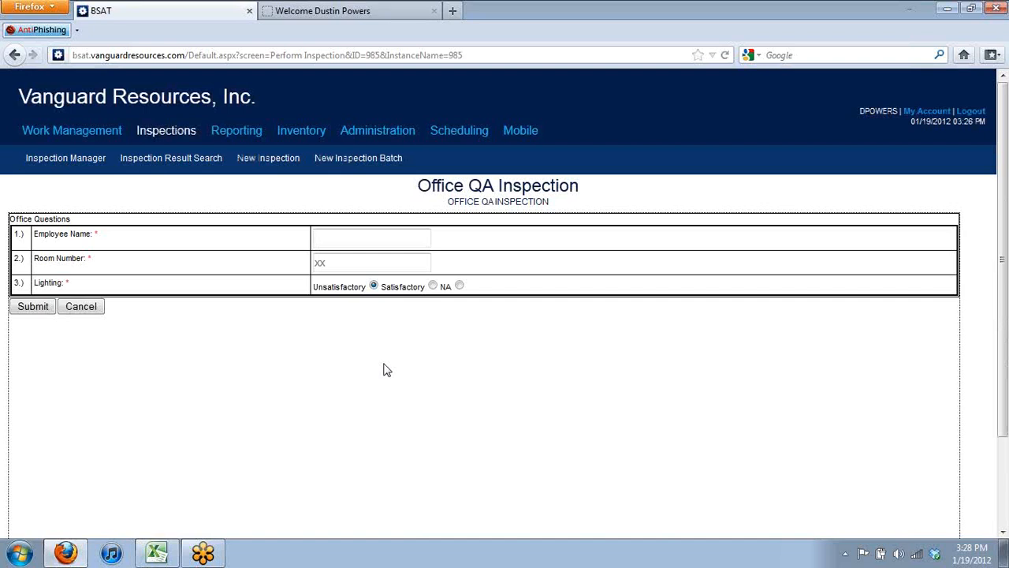
Enter the employee's username in the Employee Name field
{"action": "left_click", "coordinate": [382, 232]}
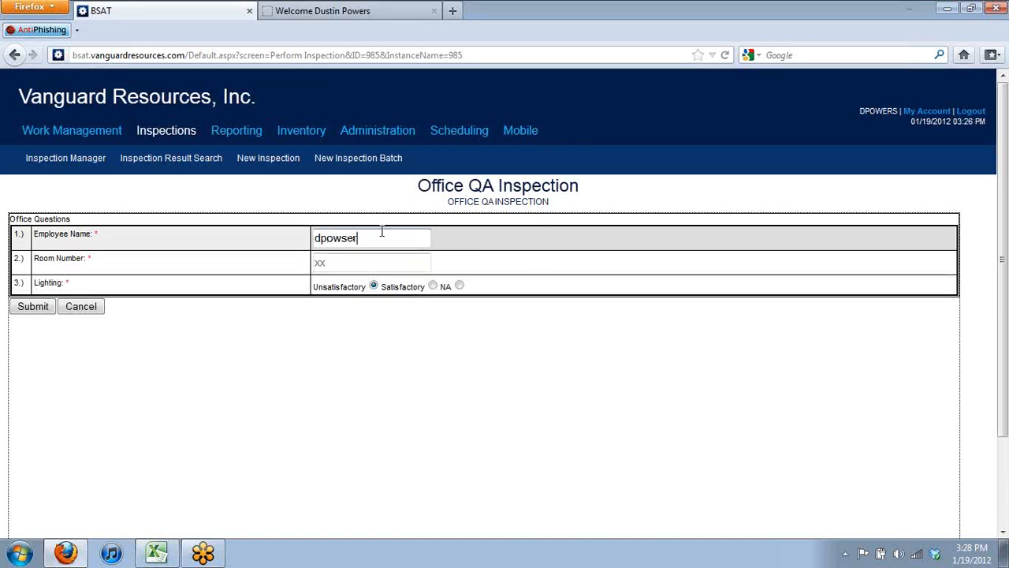
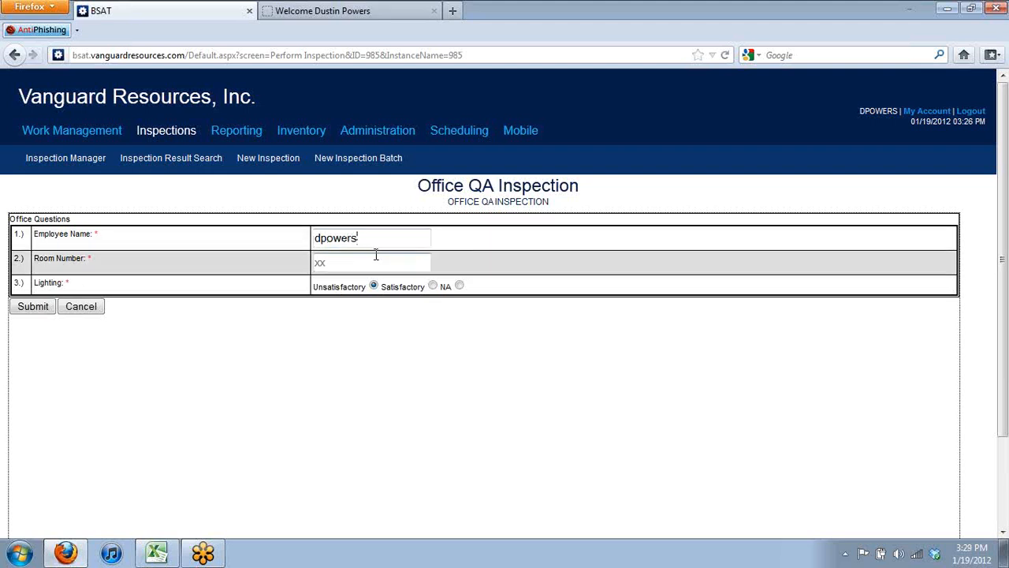
Enter room 203, submit the inspection, and acknowledge the Results Saved message
{"action": "left_click", "coordinate": [376, 256]}
{"action": "type", "text": "203"}
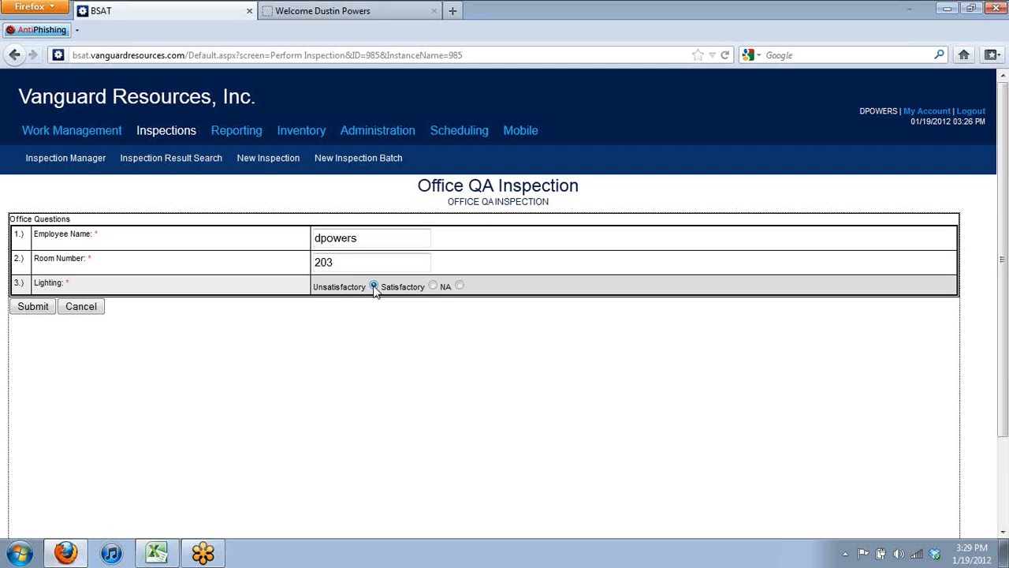
{"action": "left_click", "coordinate": [33, 307]}
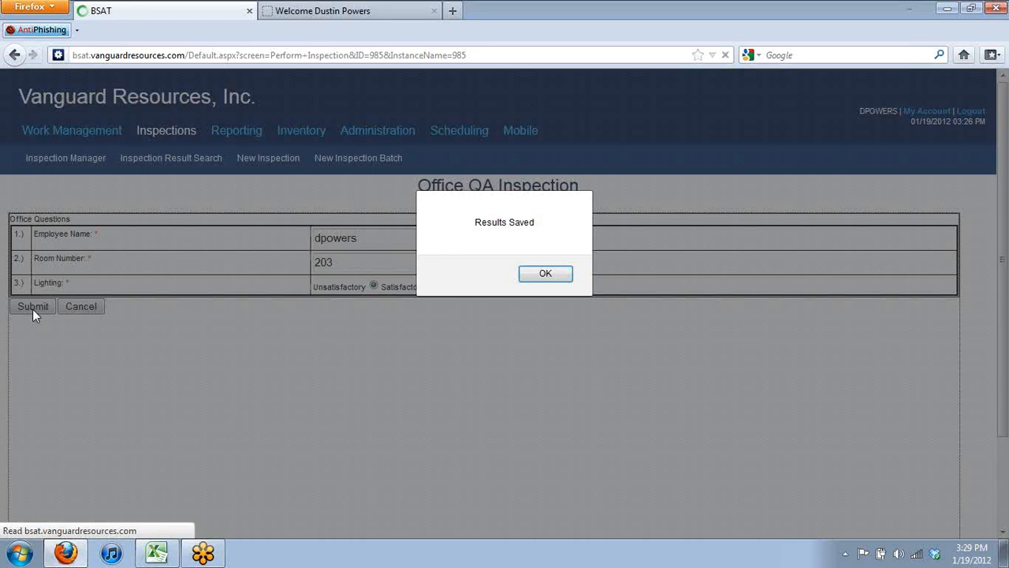
{"action": "left_click", "coordinate": [547, 274]}
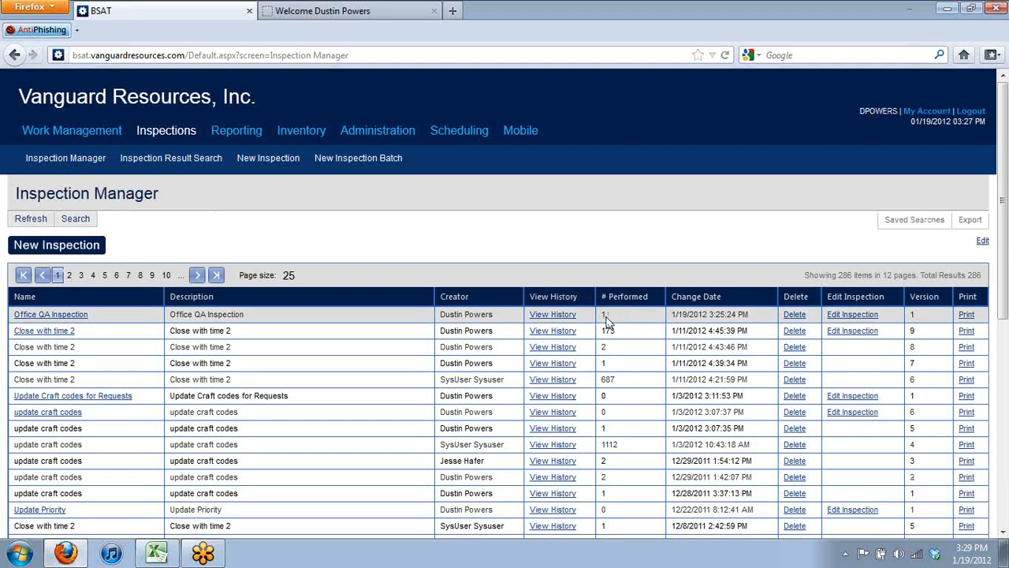
Open Office QA Inspection's history and its run Detail popup, moving it to the upper left
{"action": "left_click", "coordinate": [567, 315]}
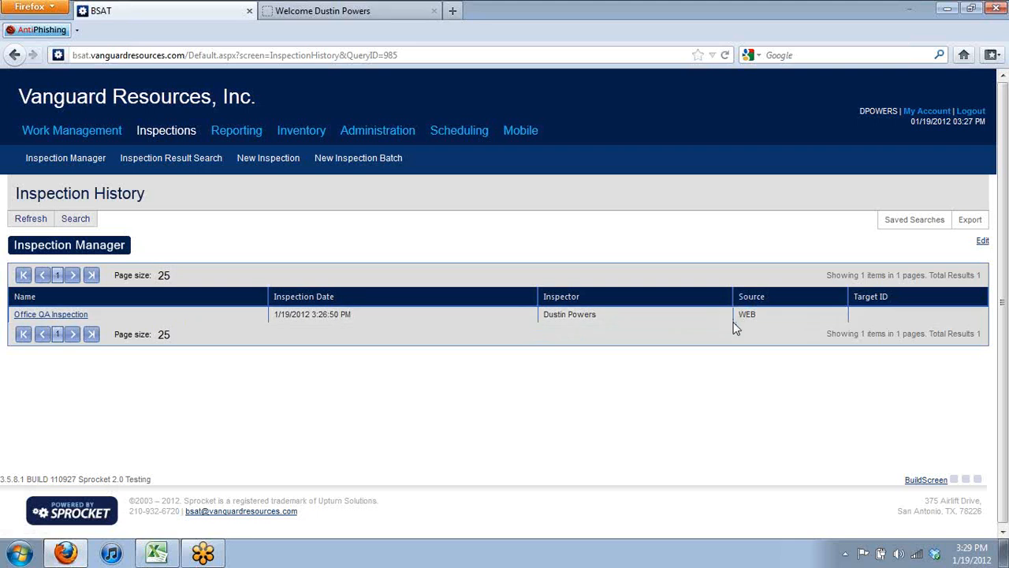
{"action": "triple_click", "coordinate": [88, 315]}
{"action": "left_click", "coordinate": [87, 315]}
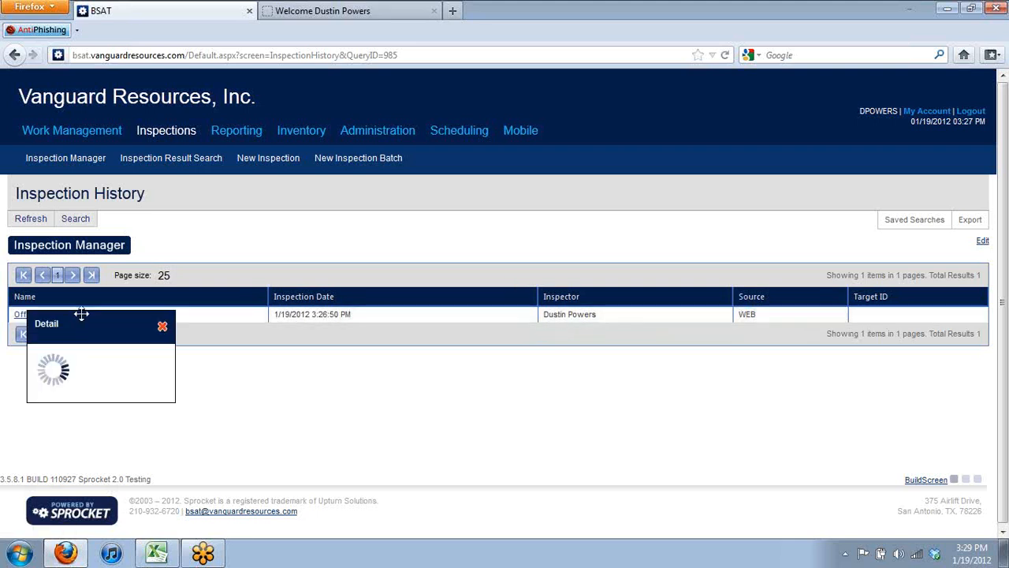
{"action": "left_click_drag", "start_coordinate": [81, 313], "coordinate": [139, 151]}
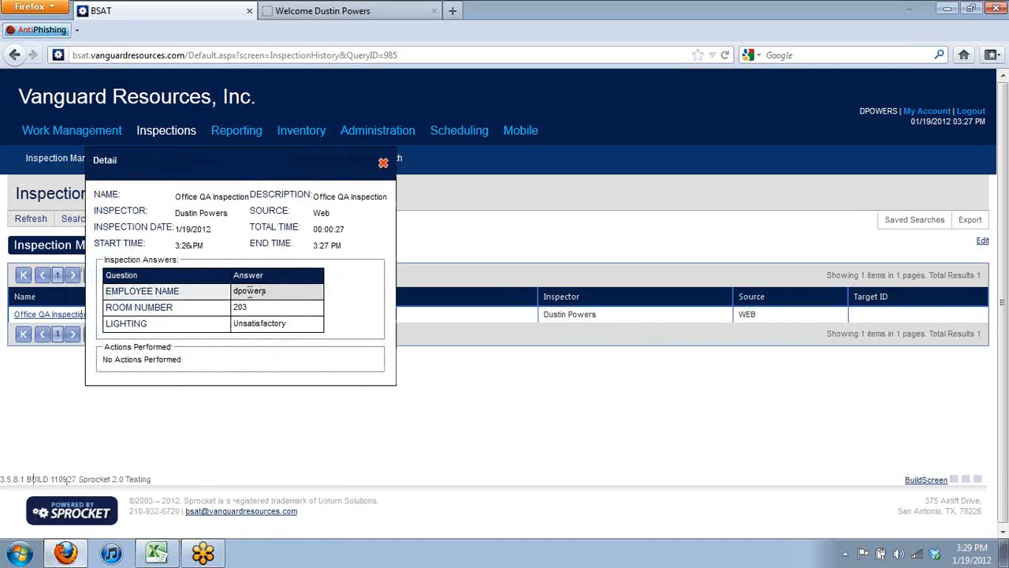